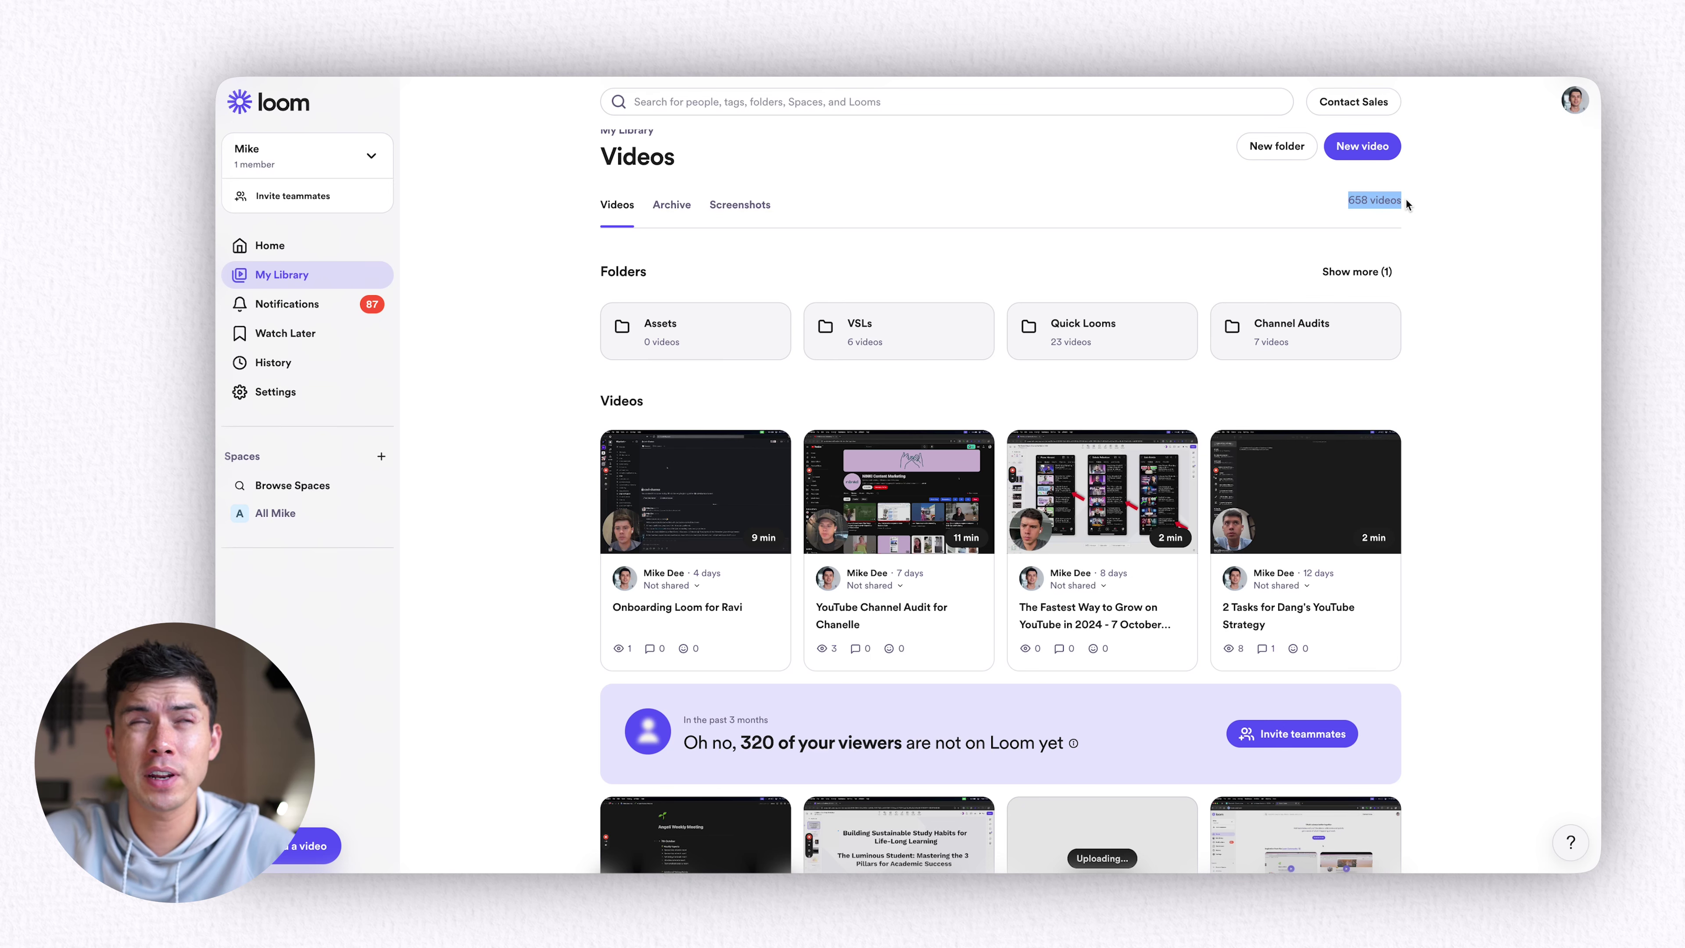
Step: Scroll My Library and open the 'Luminous Academy Workshop - 2 October 2024' recording
scroll(1426, 398, down, 5)
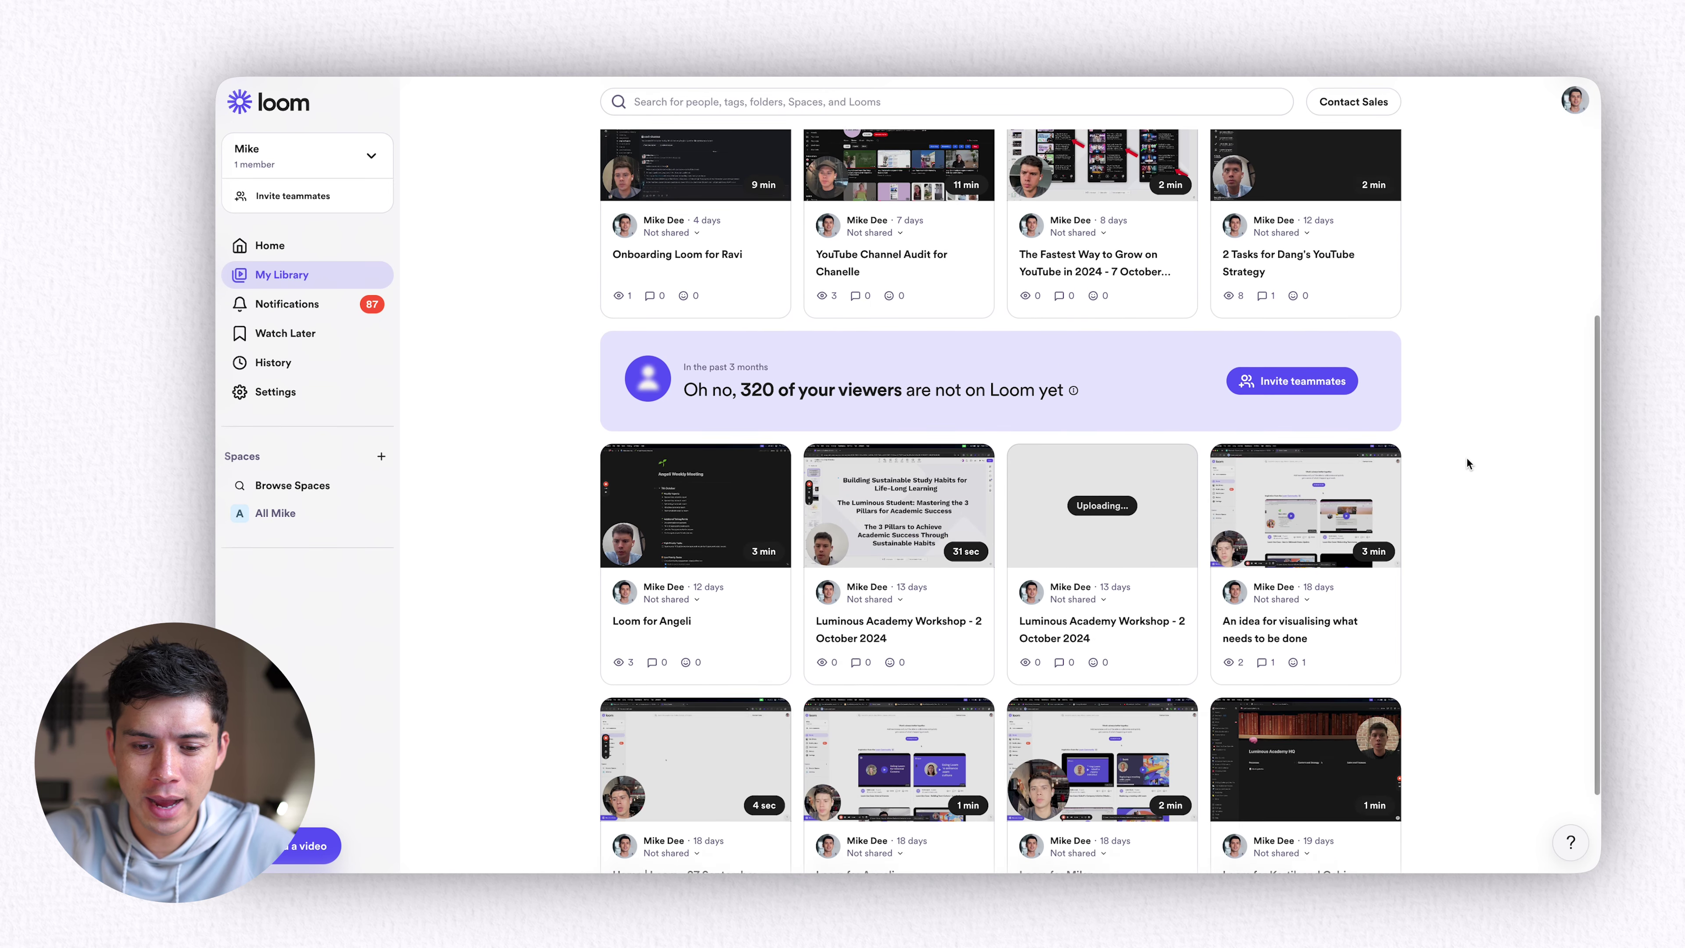
scroll(901, 352, down, 2)
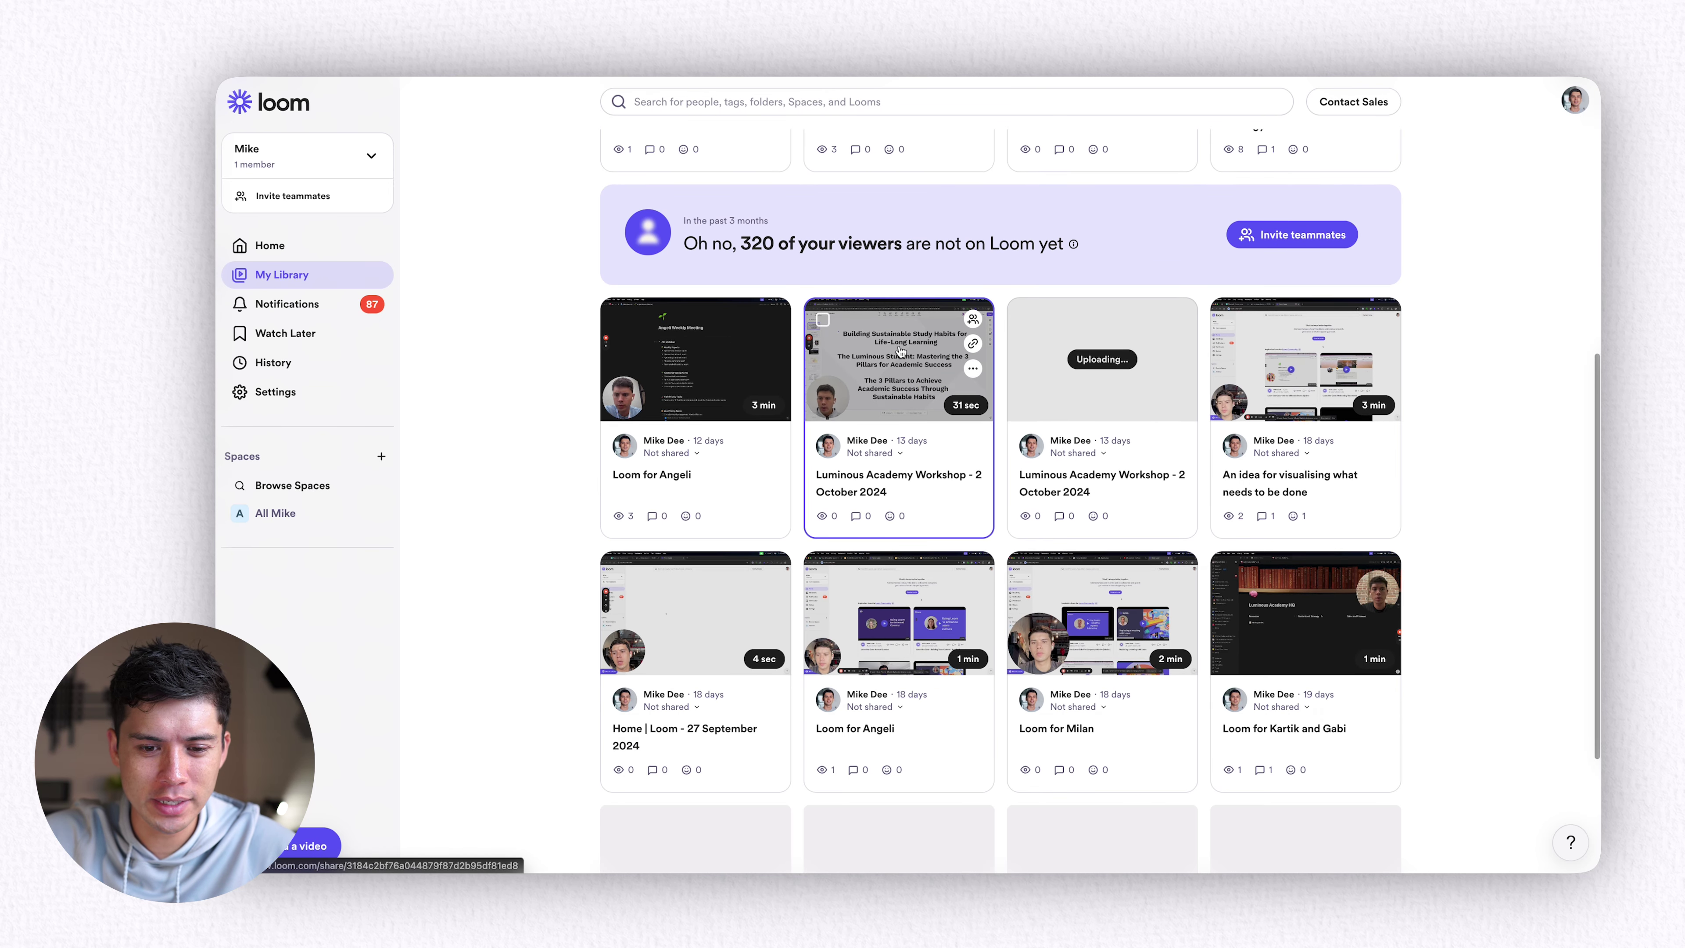
click(900, 353)
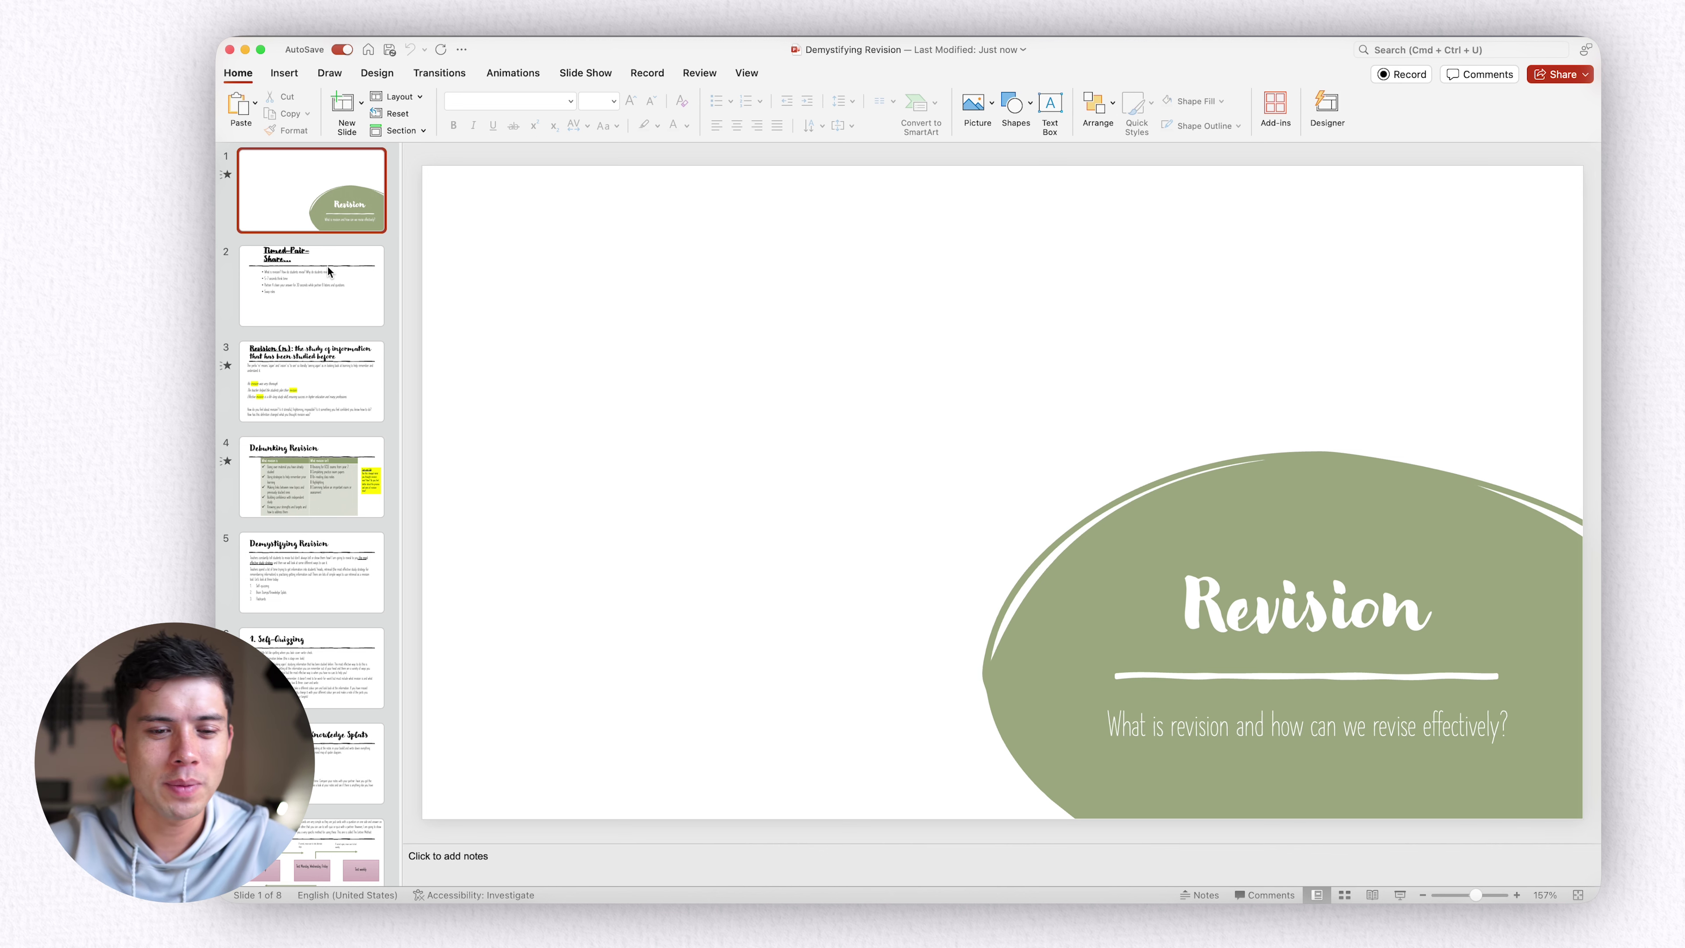
Step: Show the Timed-Pair-Share slide, then step down to the Revision (n) and Debunking Revision slides
click(329, 272)
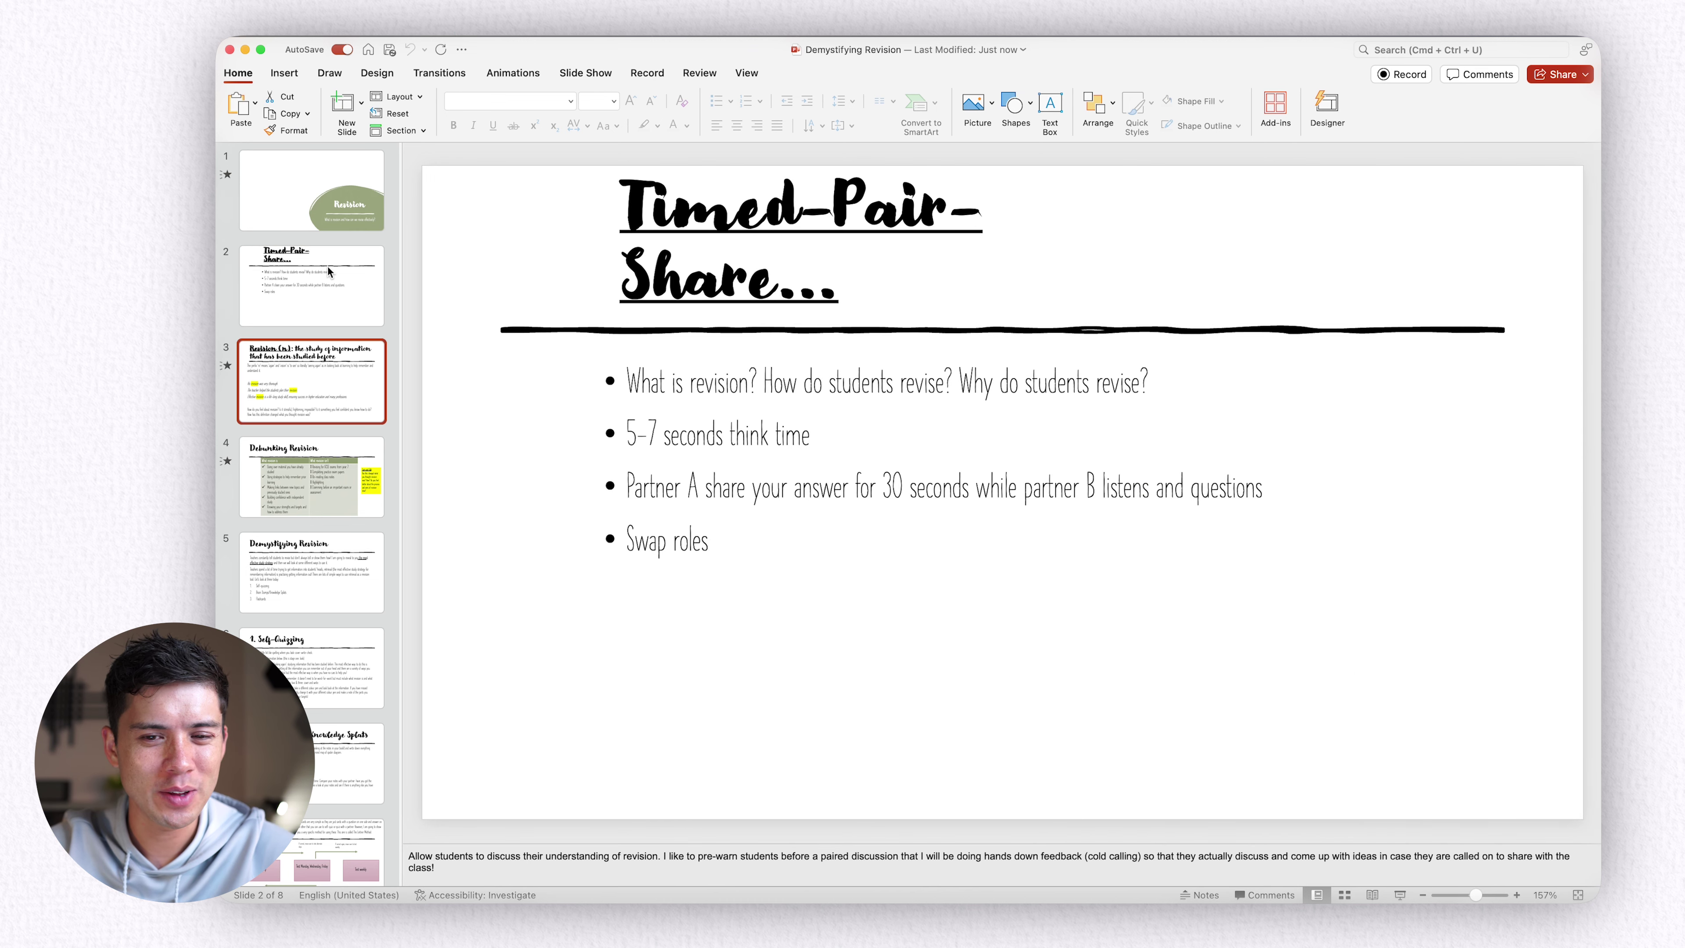
key(Down)
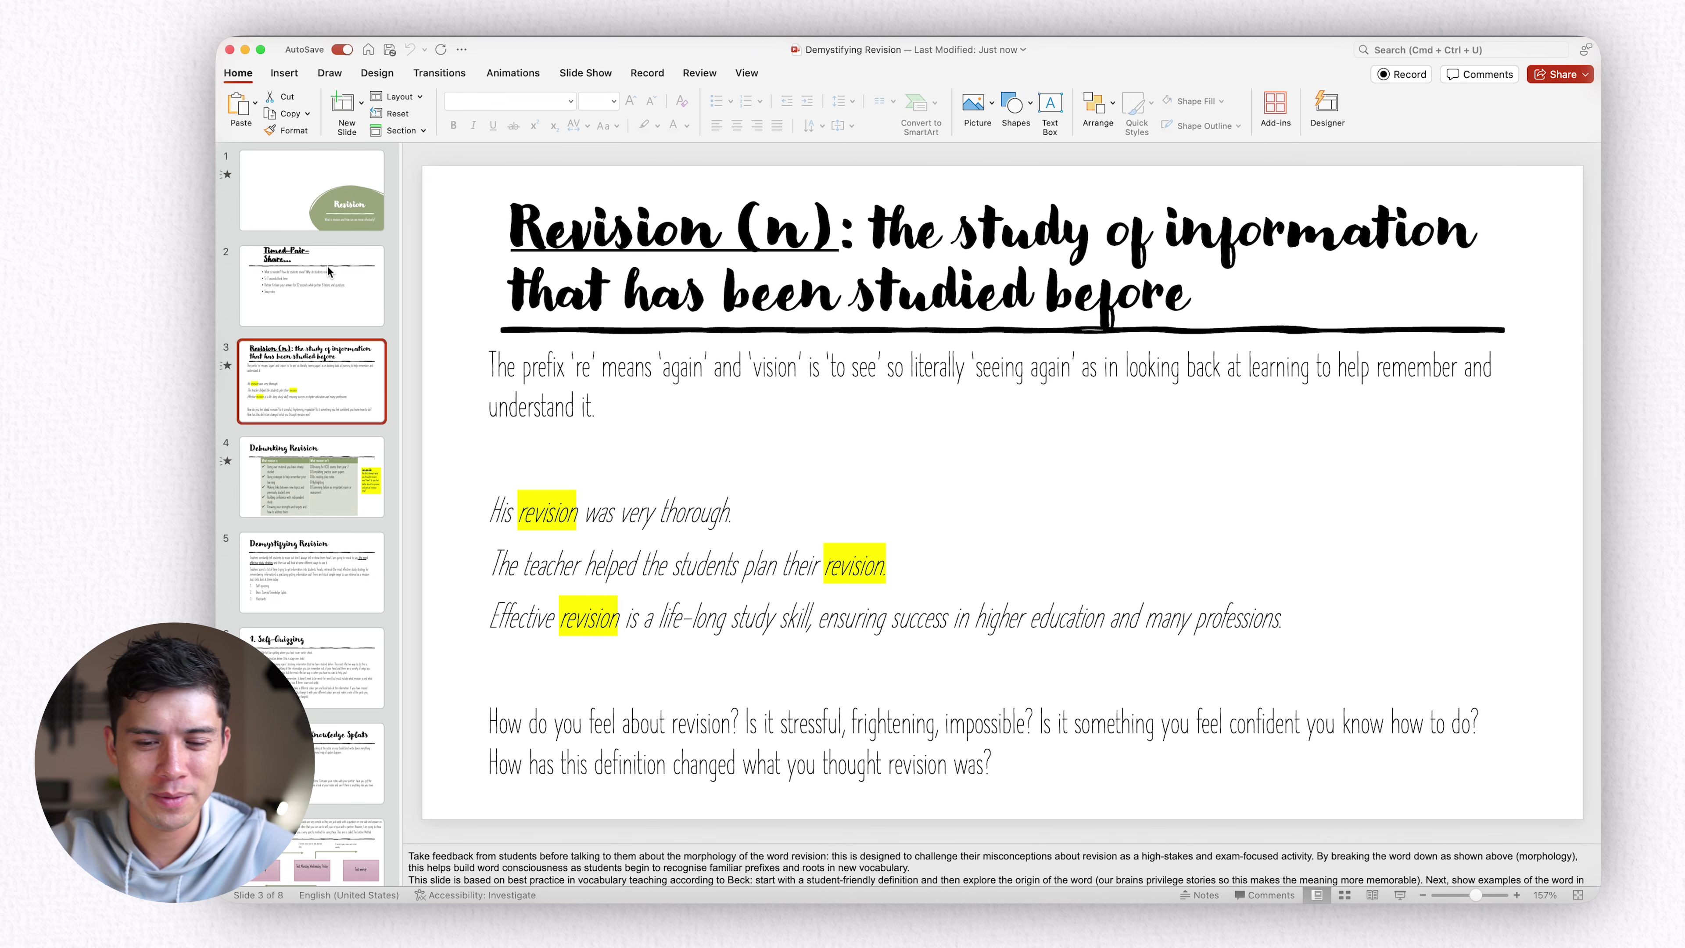
key(Down)
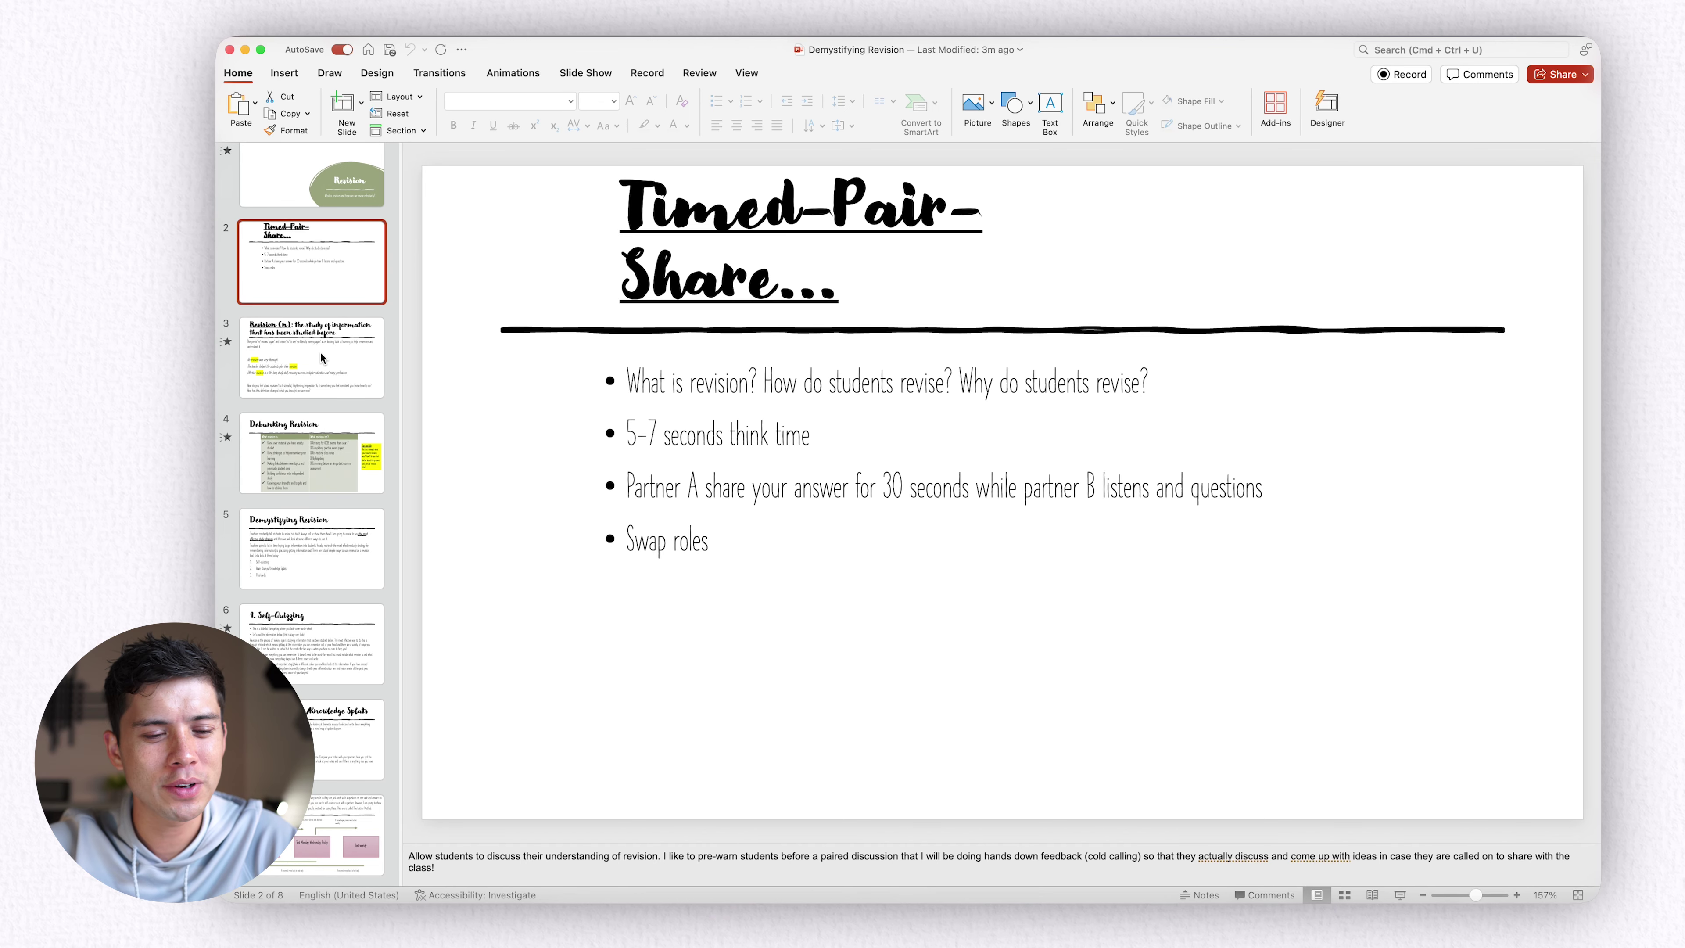
Step: Move through the Revision (n), Demystifying Revision and 1. Self-Quizzing slides in turn
click(321, 357)
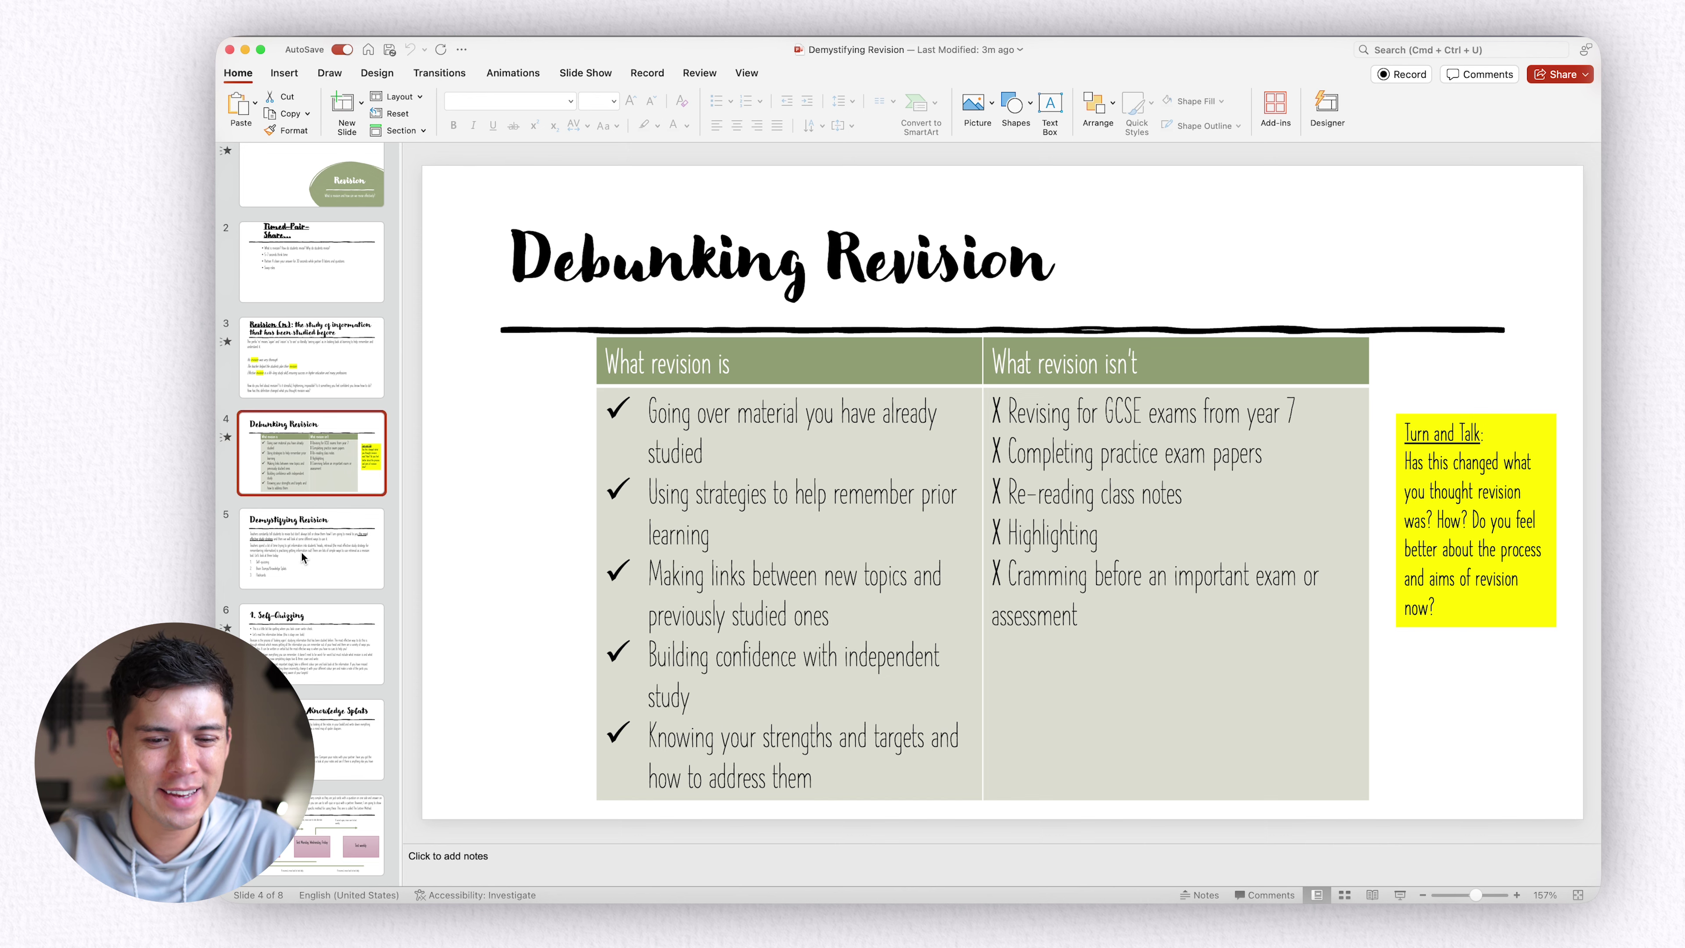
click(302, 557)
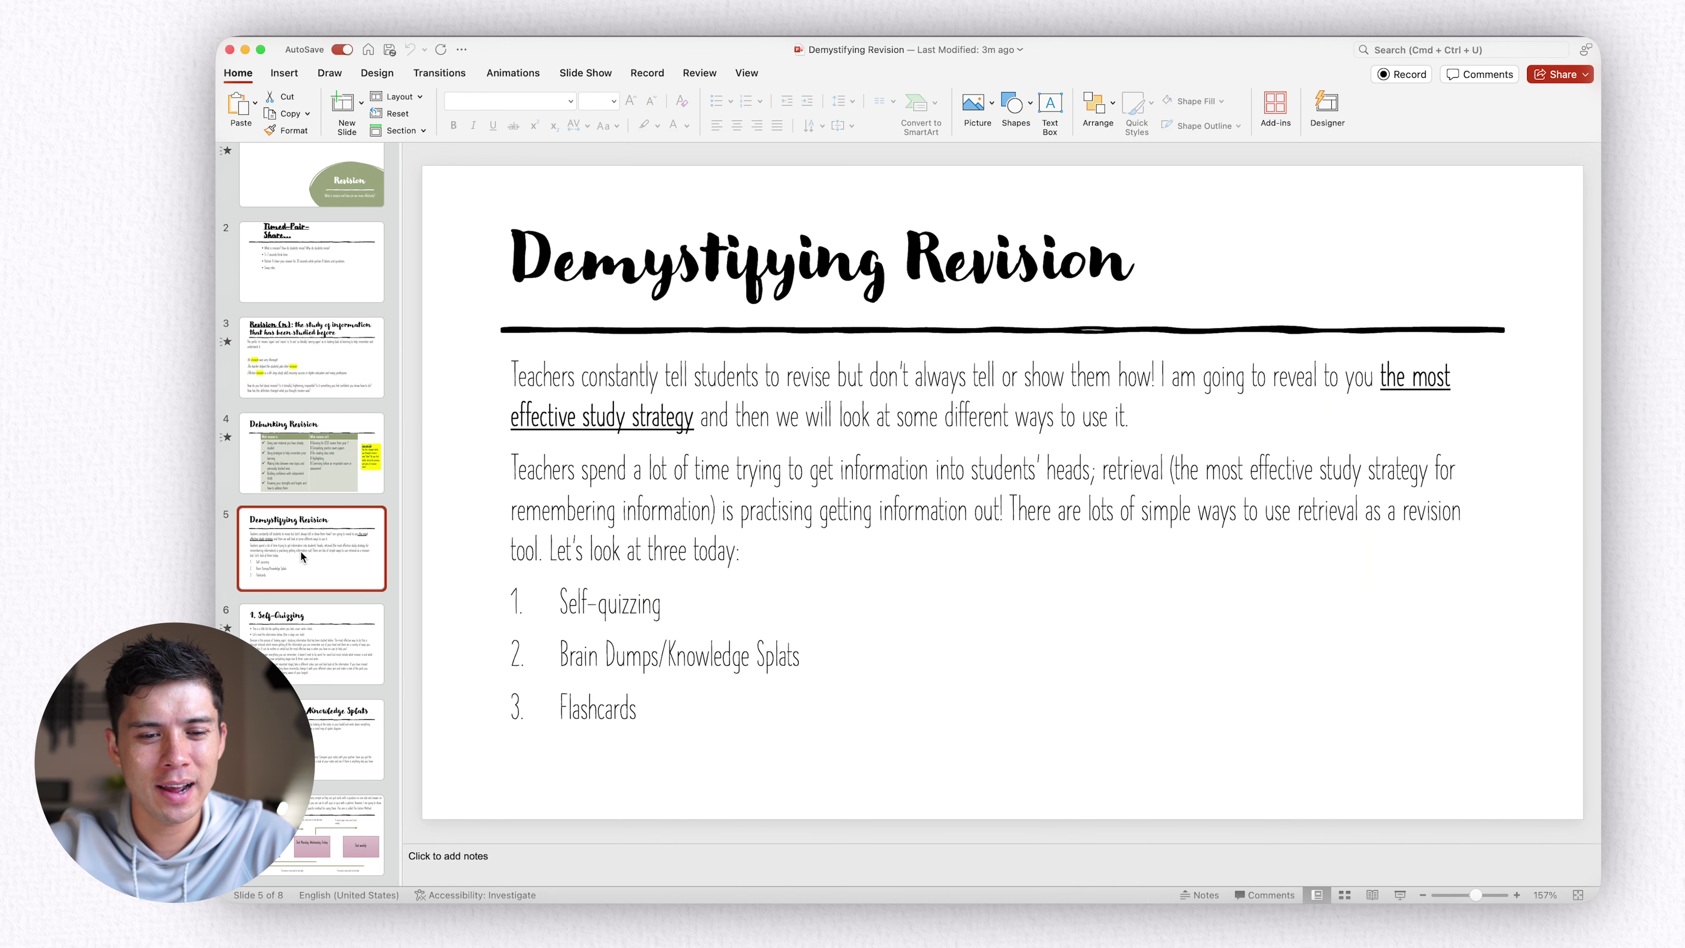
click(304, 633)
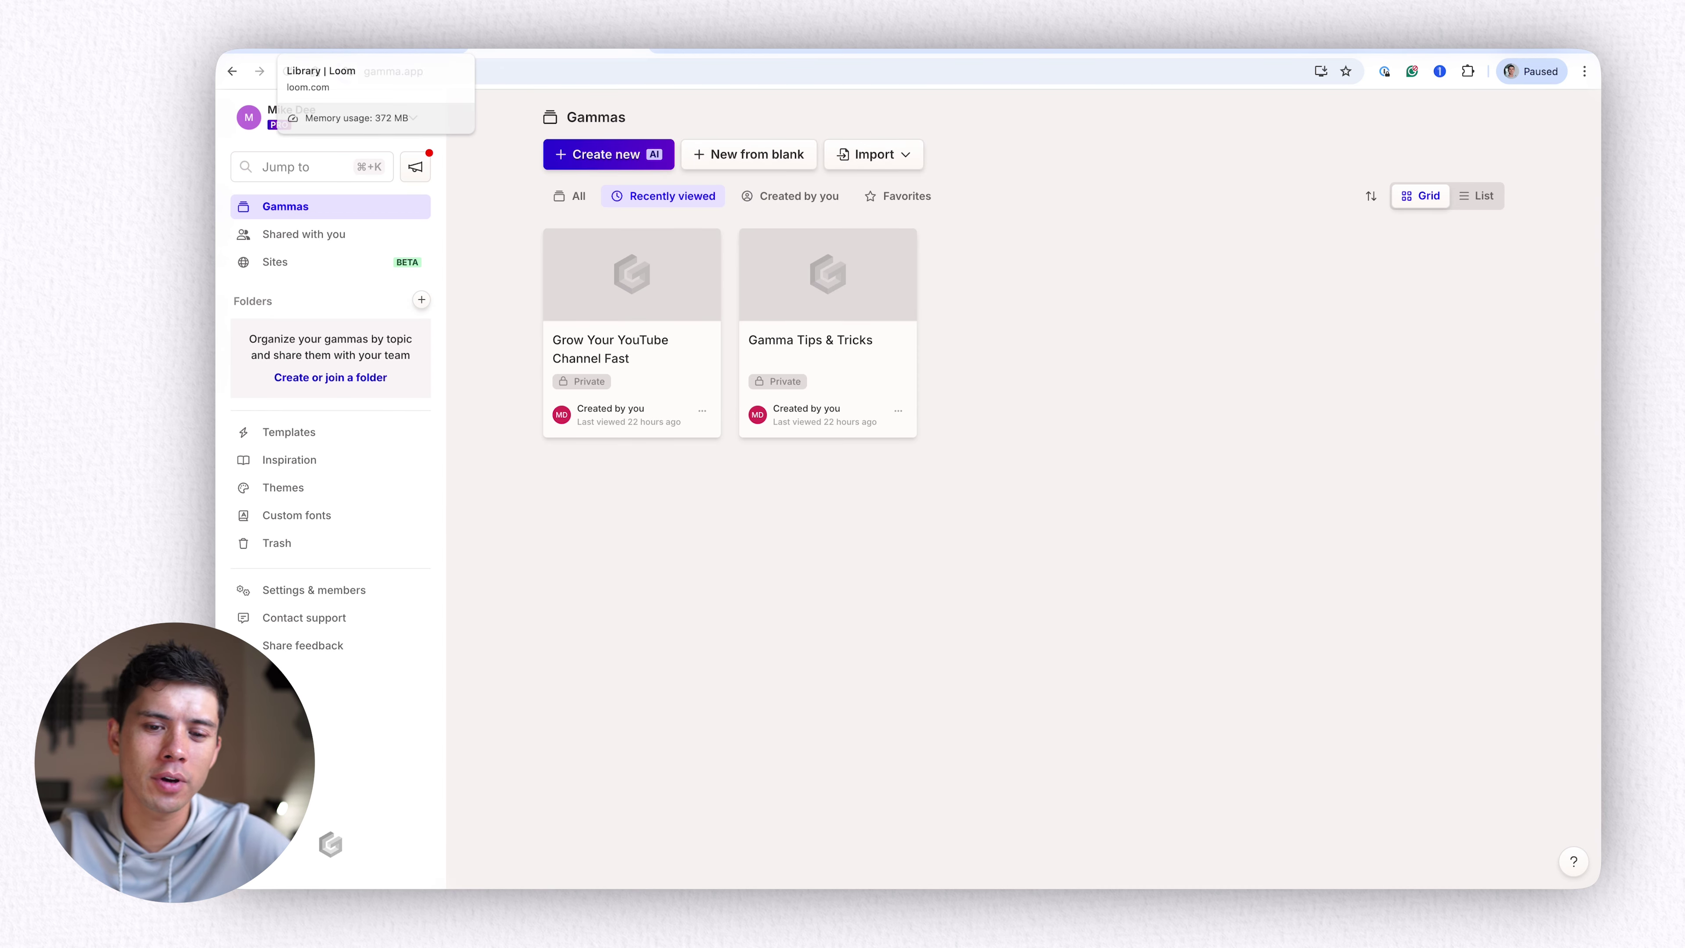
Step: Open the 'Grow Your YouTube Channel Fast' gamma, then scroll down gamma.app and back to the top
click(617, 308)
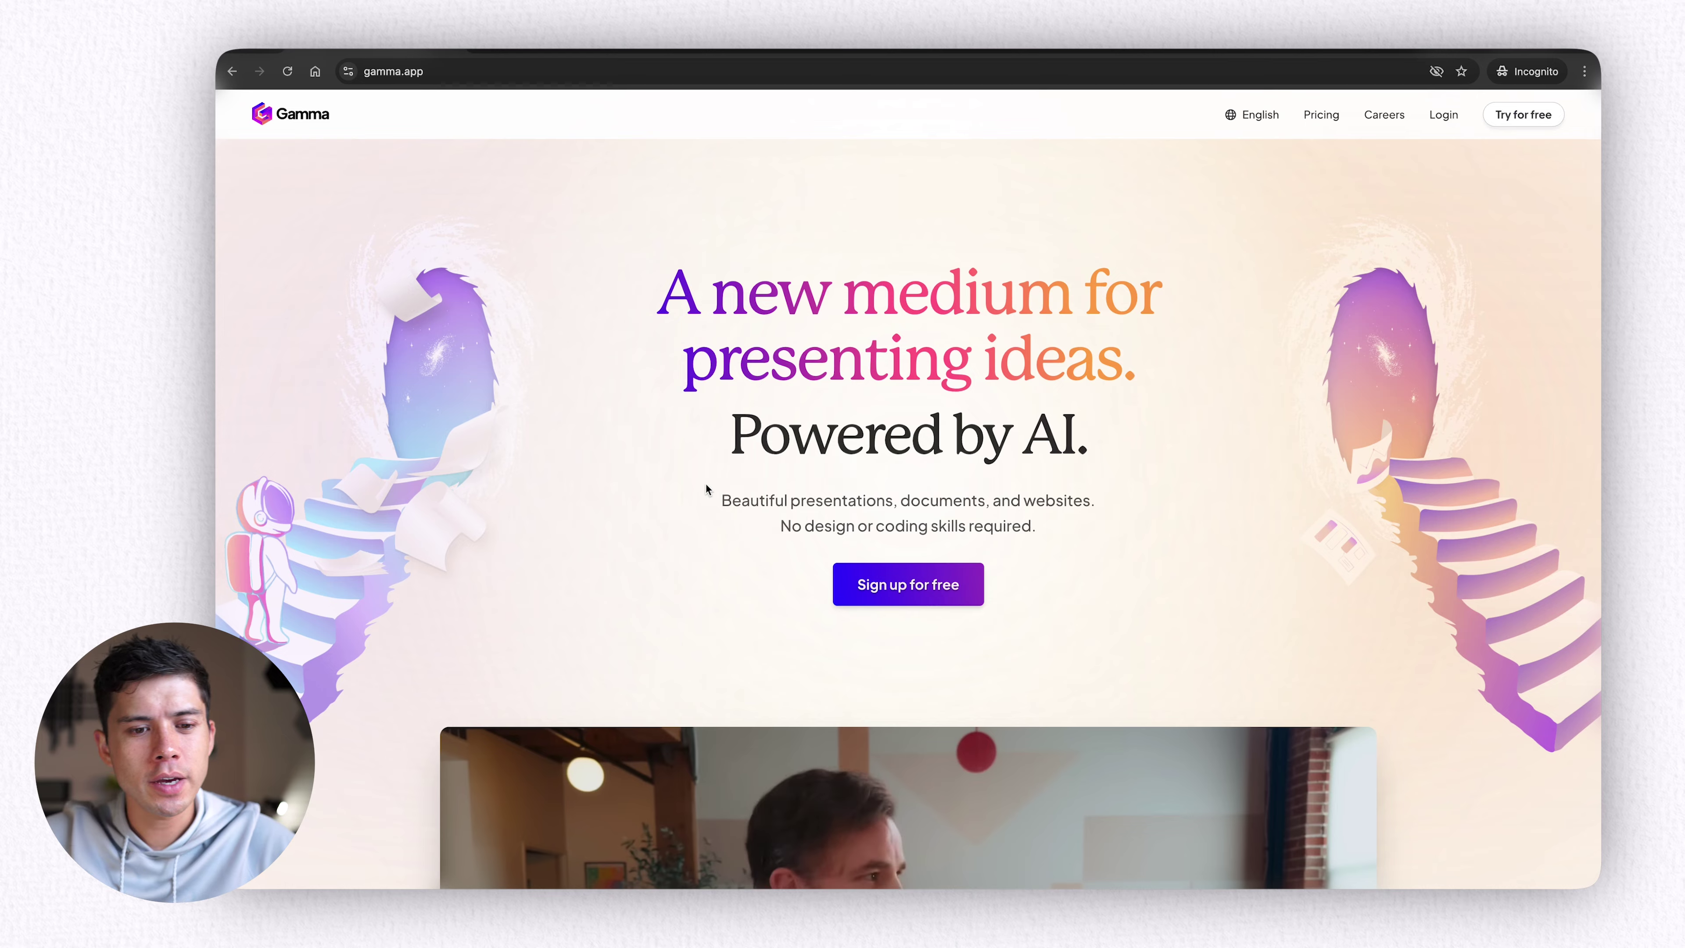
scroll(710, 488, down, 8)
scroll(677, 492, down, 5)
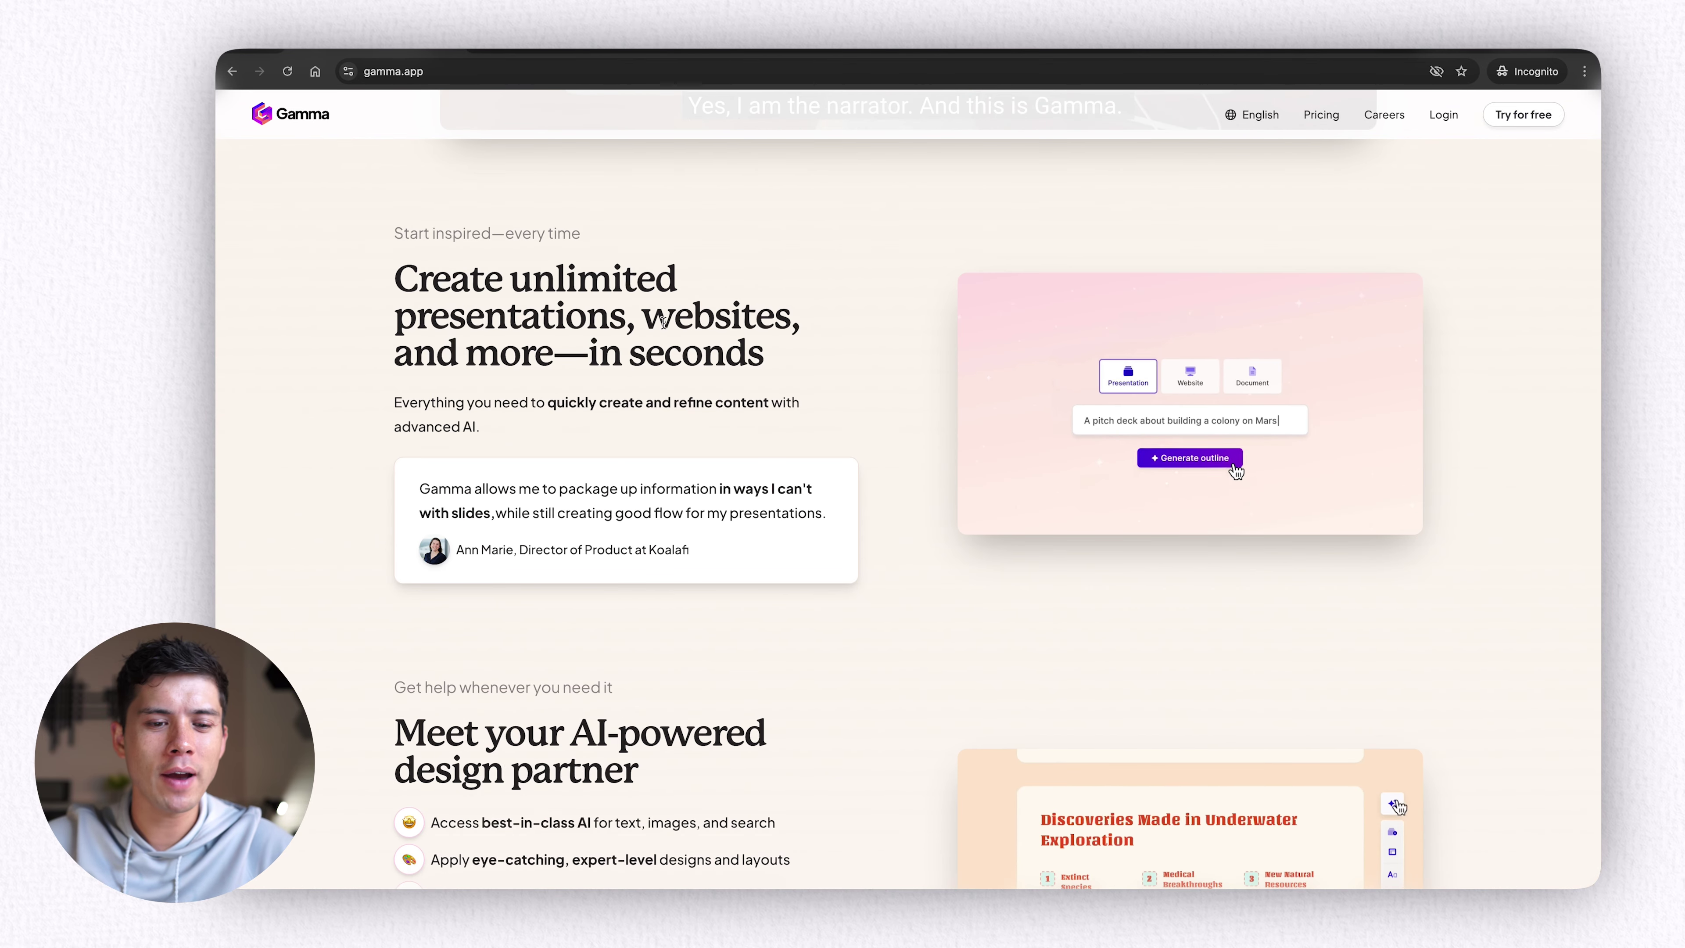
scroll(664, 323, down, 1)
scroll(663, 324, down, 8)
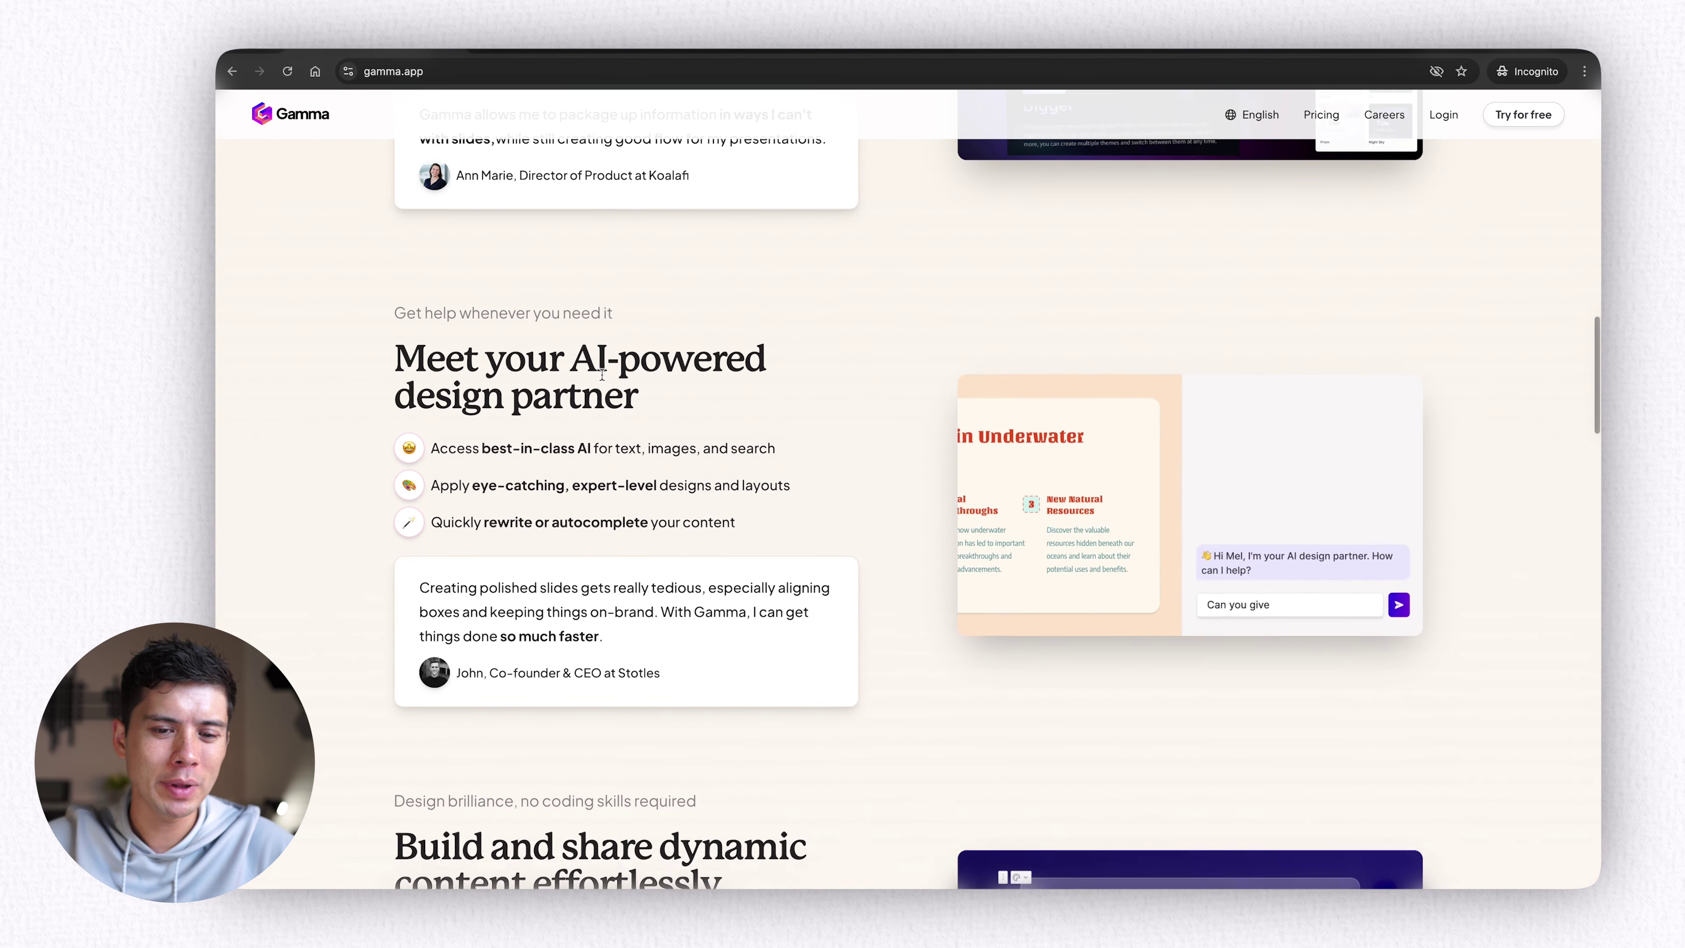
scroll(605, 377, down, 5)
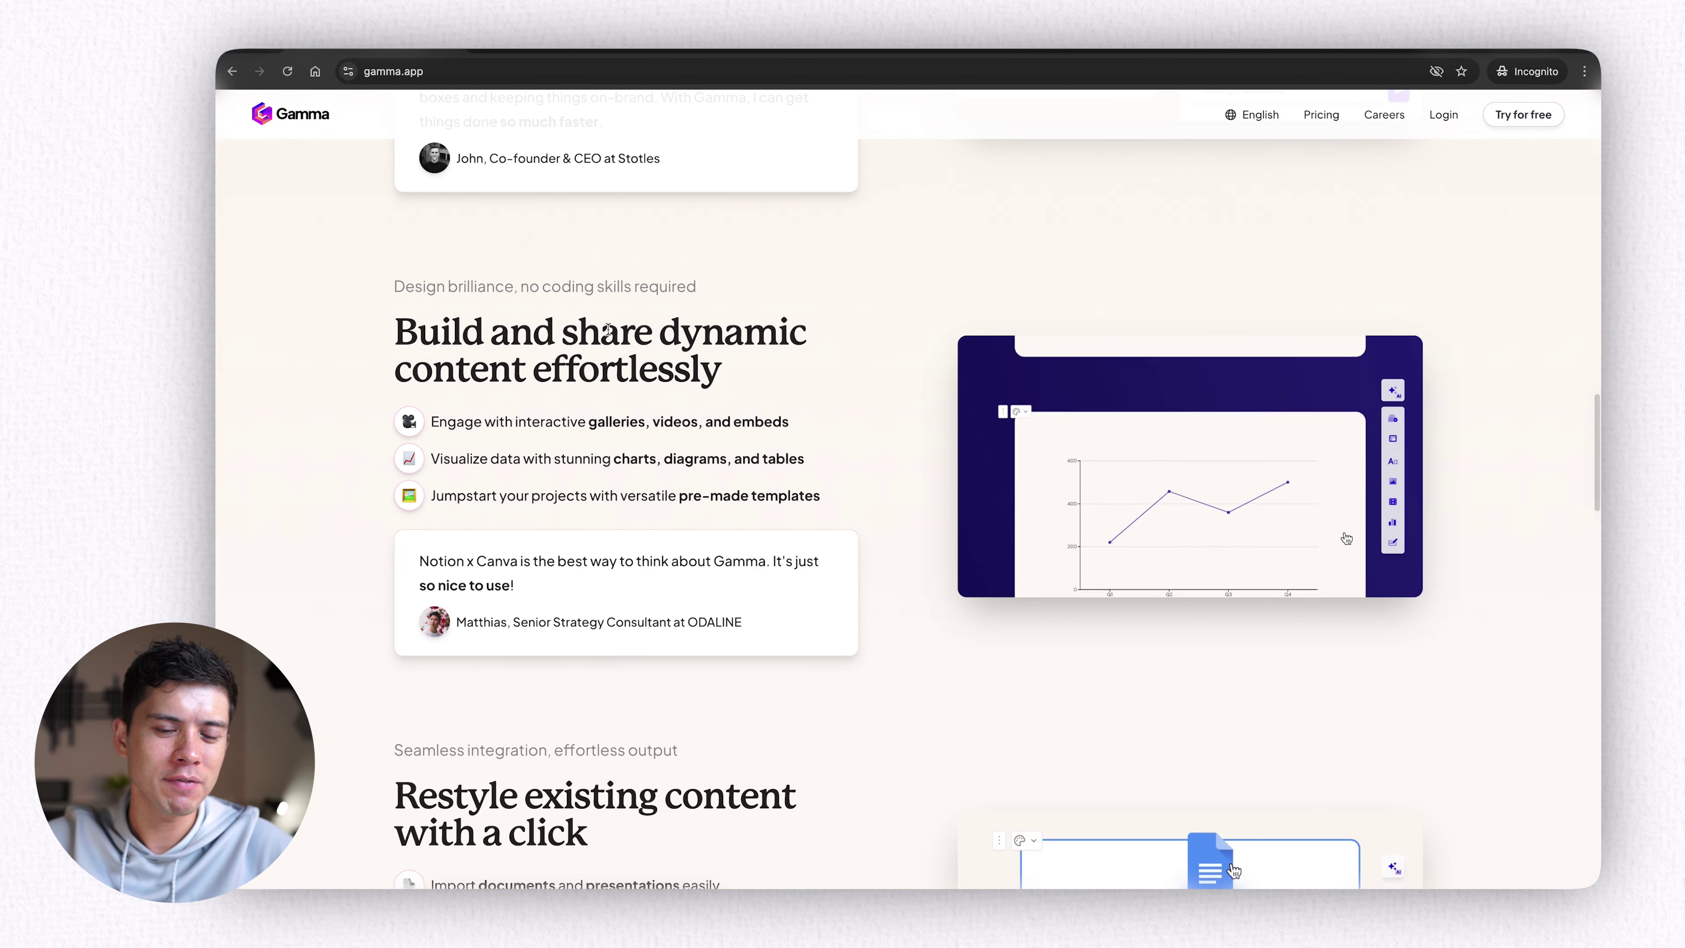
scroll(608, 327, down, 7)
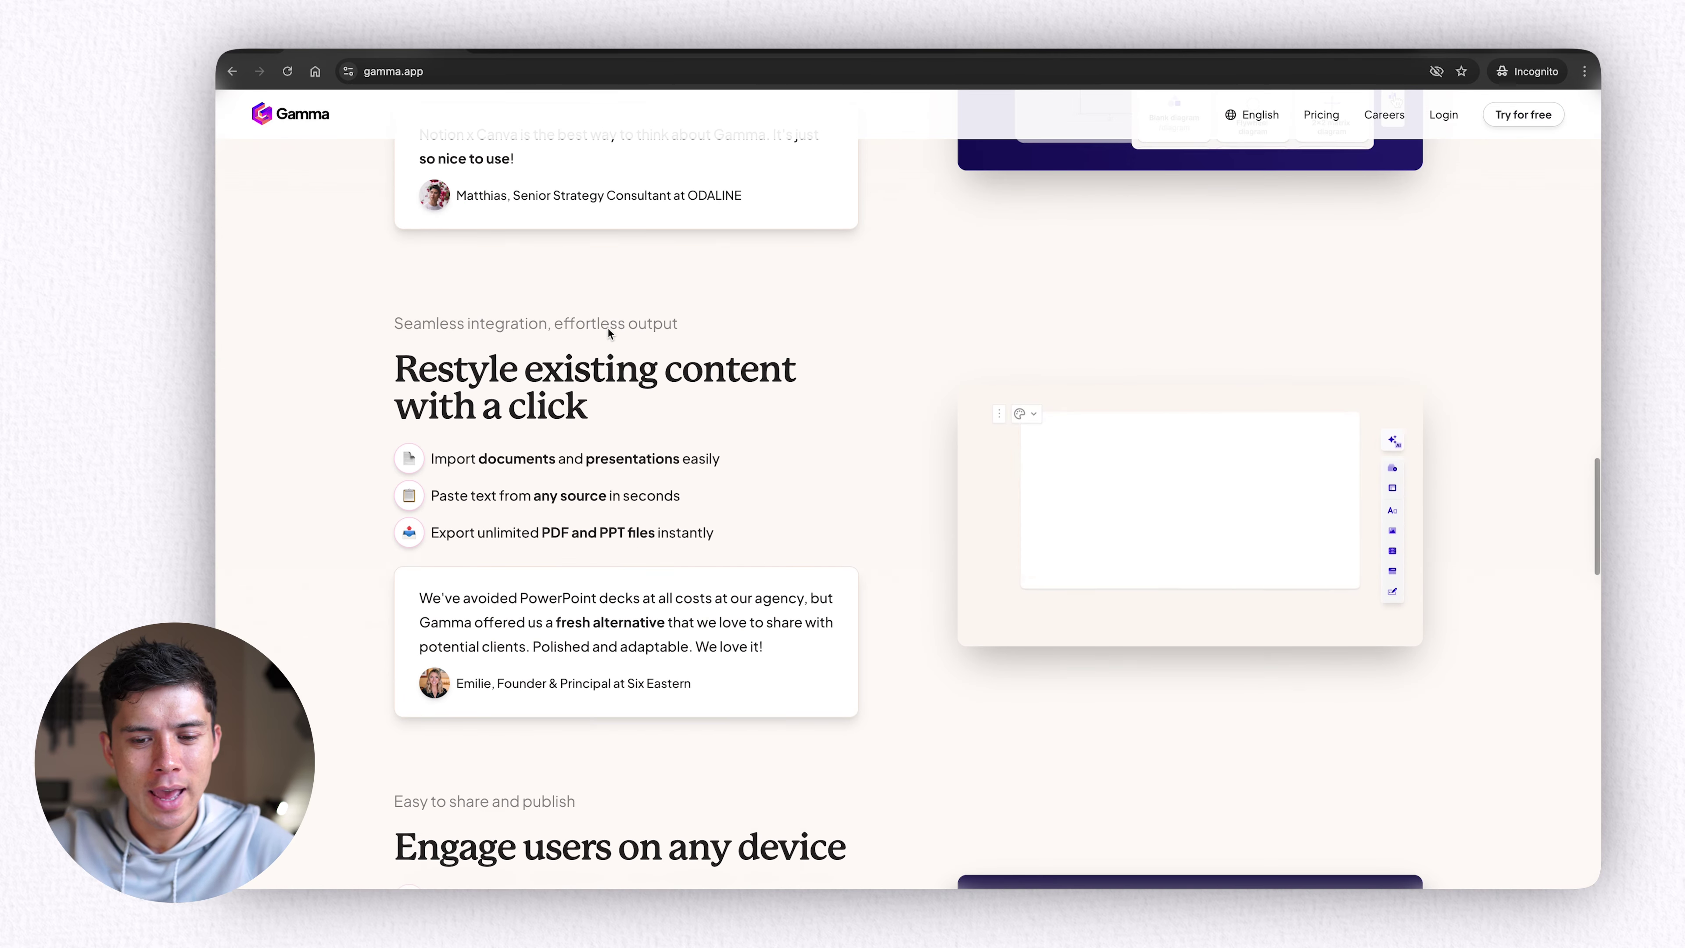
scroll(610, 328, down, 15)
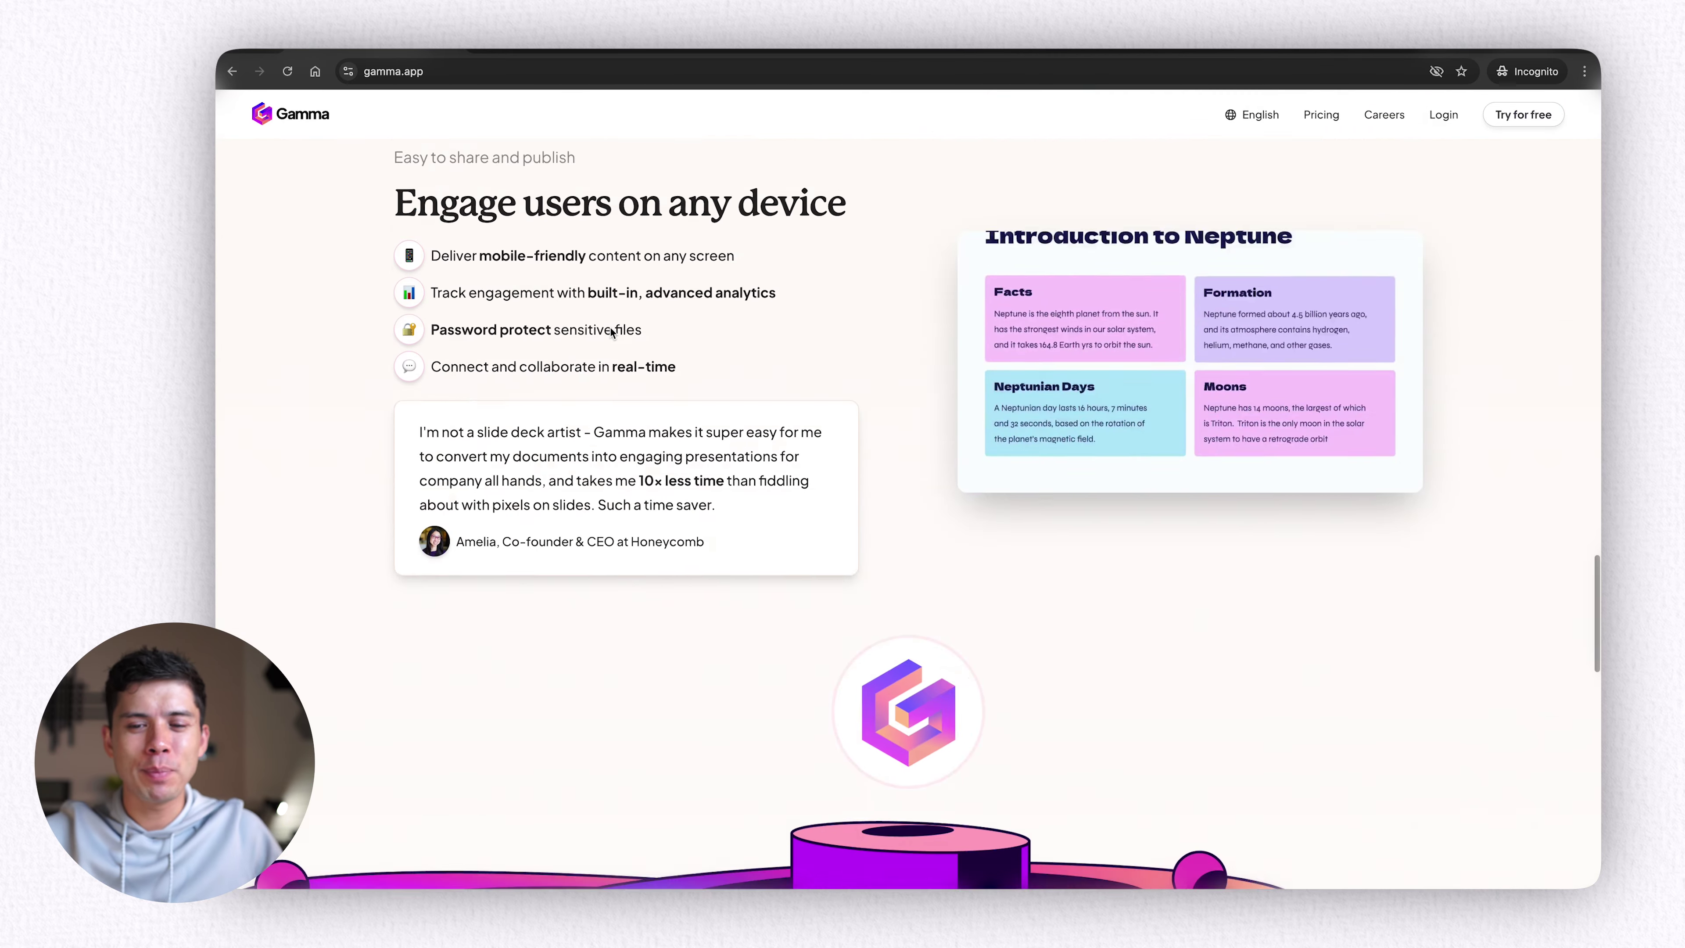
scroll(1164, 423, down, 10)
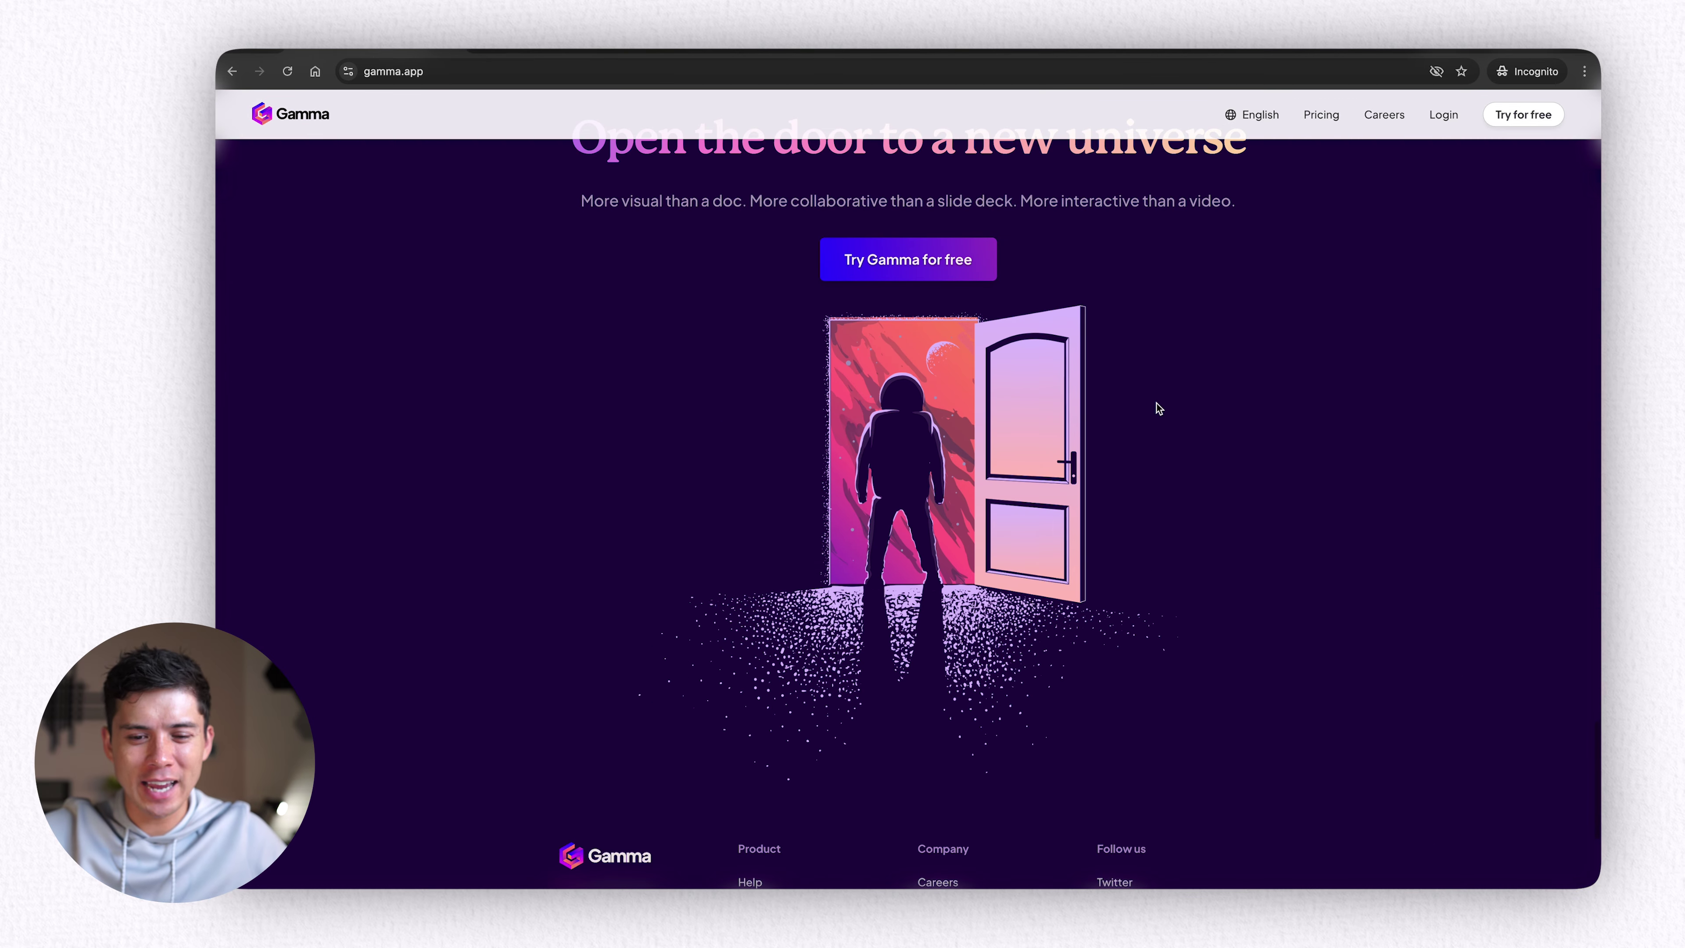
scroll(1159, 405, up, 20)
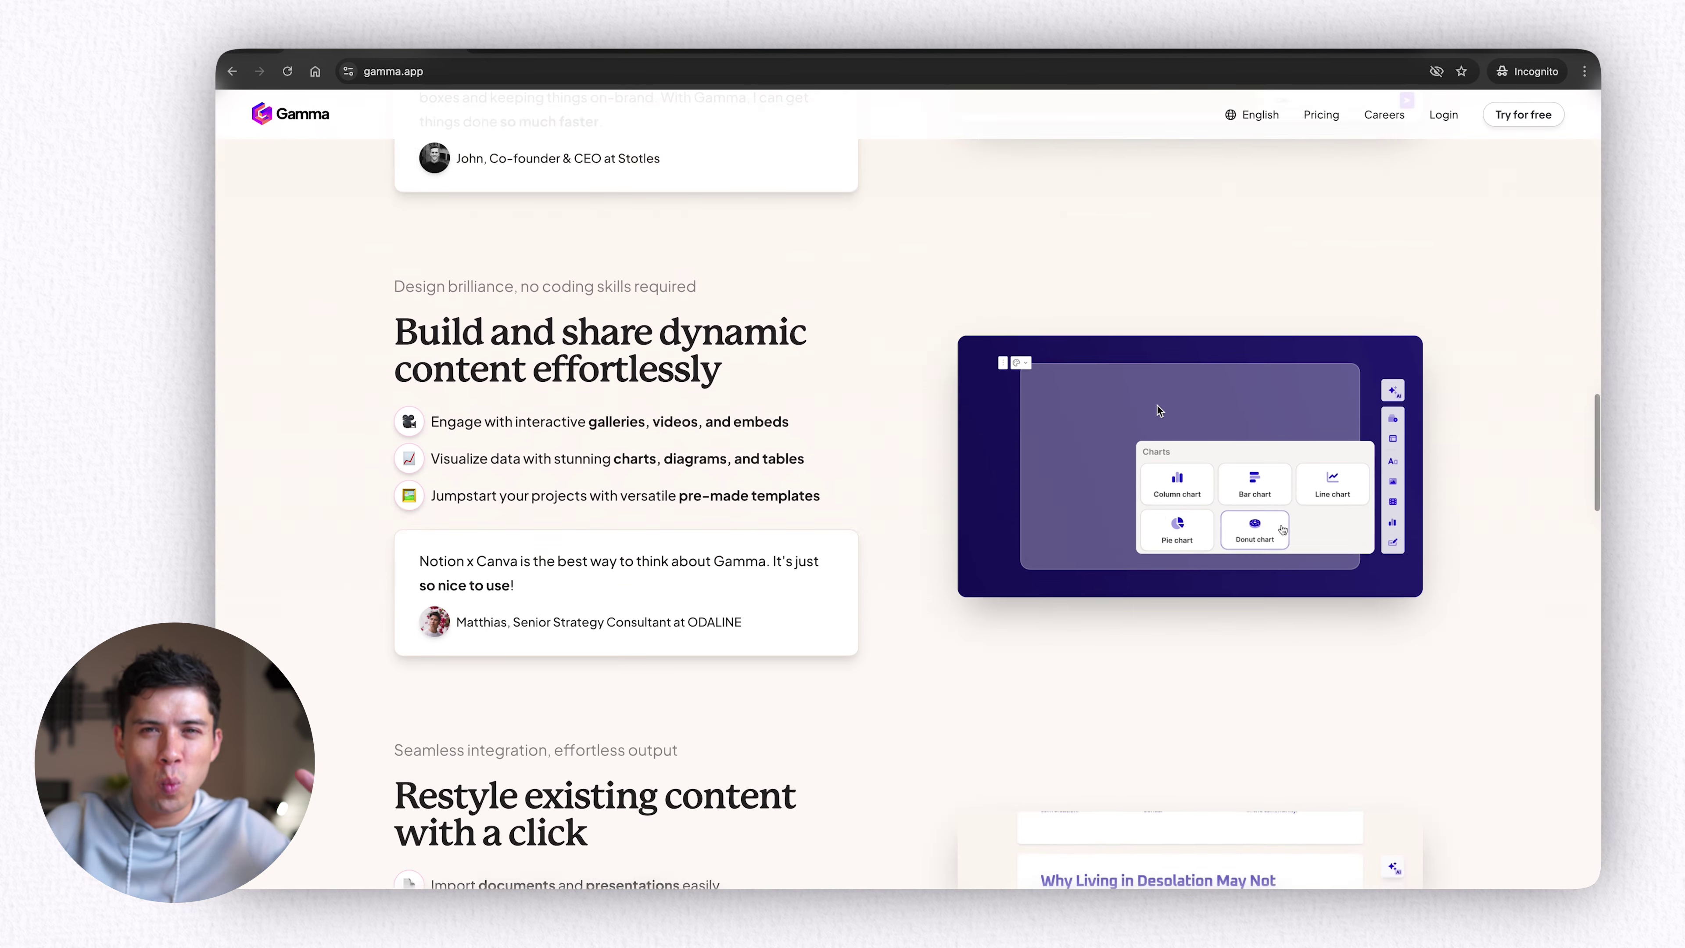
scroll(1159, 405, up, 11)
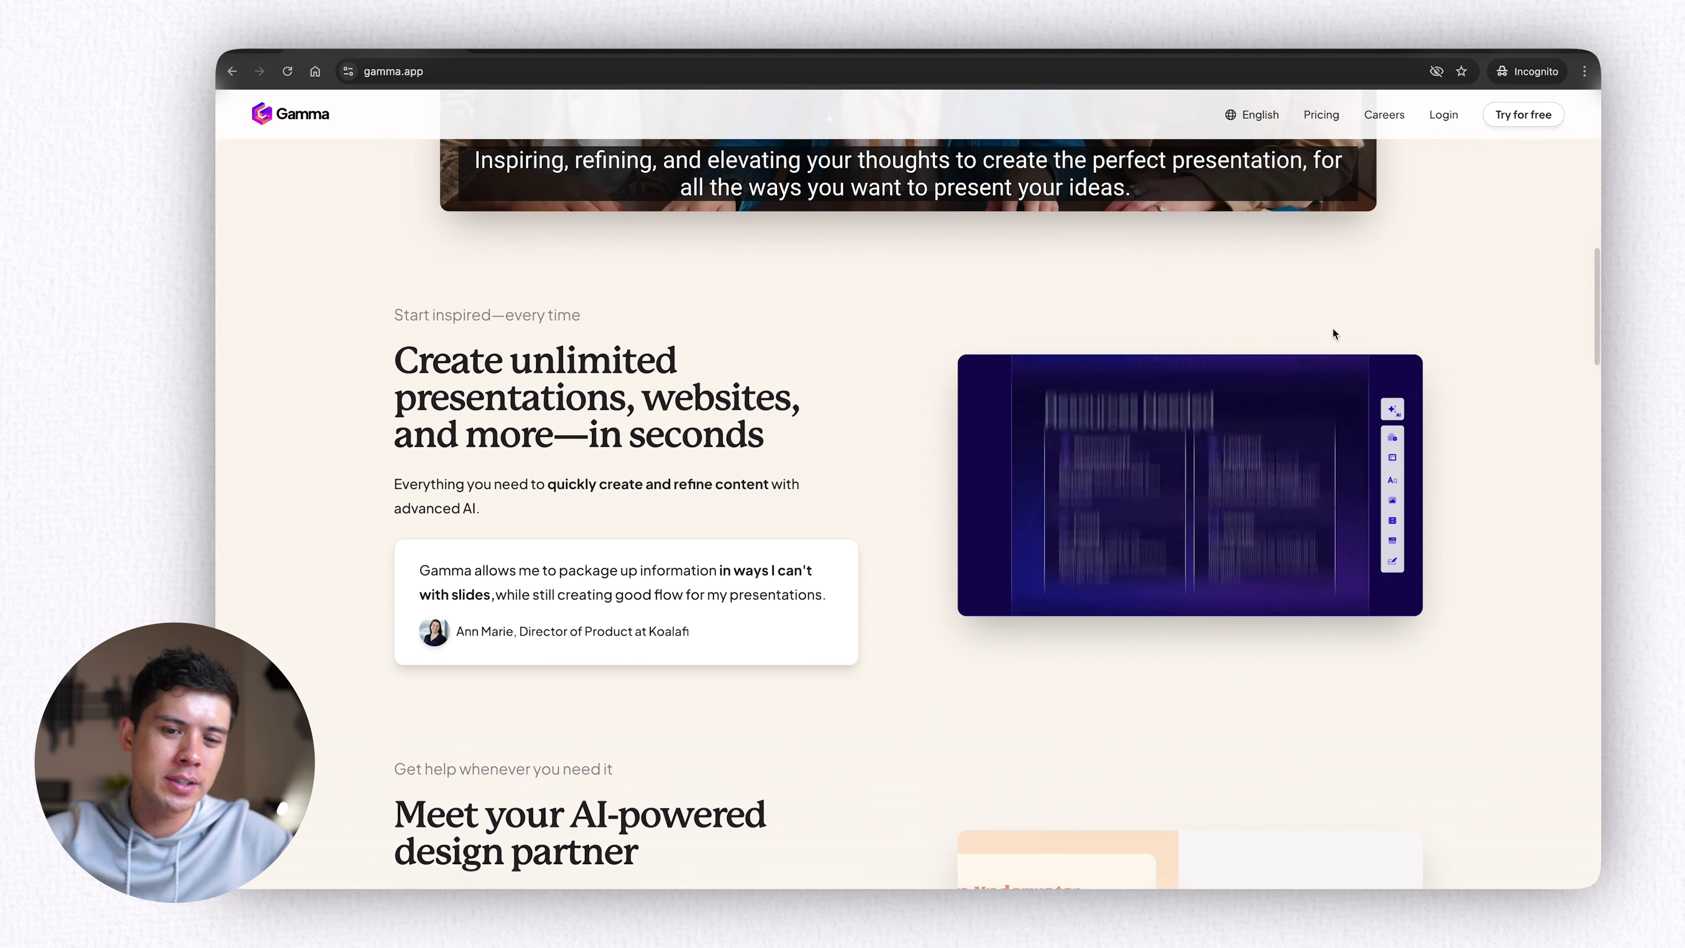
scroll(1413, 303, up, 12)
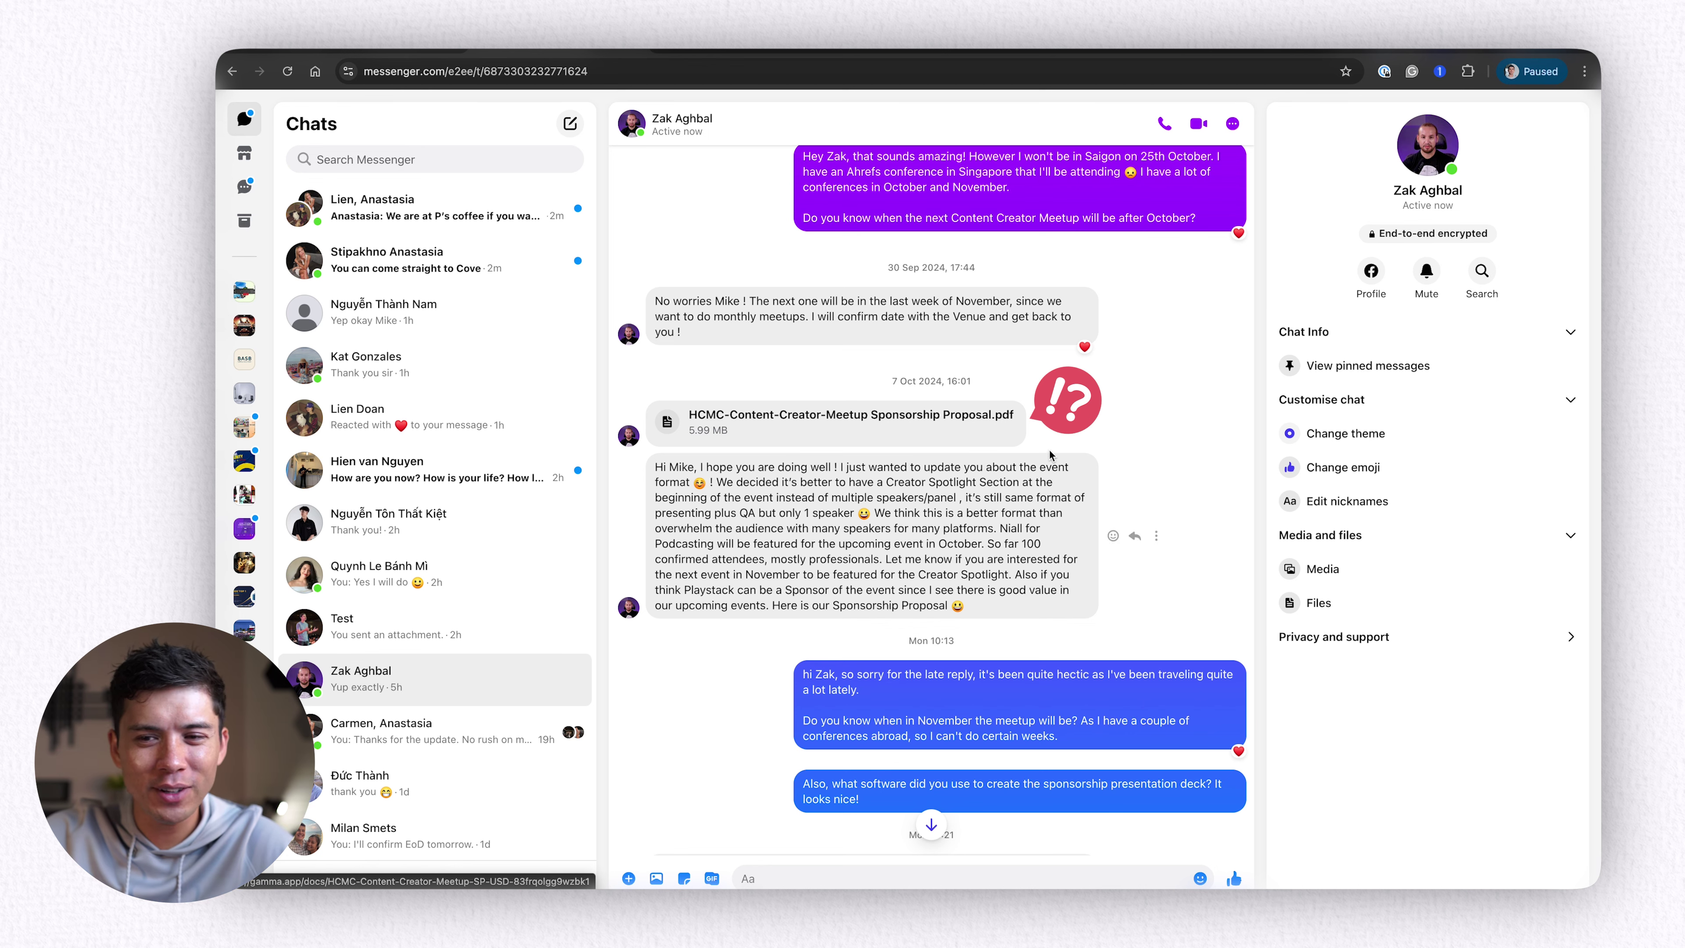
Step: Present the shared HCMC sponsorship proposal through the About and Our Track Record slides
click(849, 419)
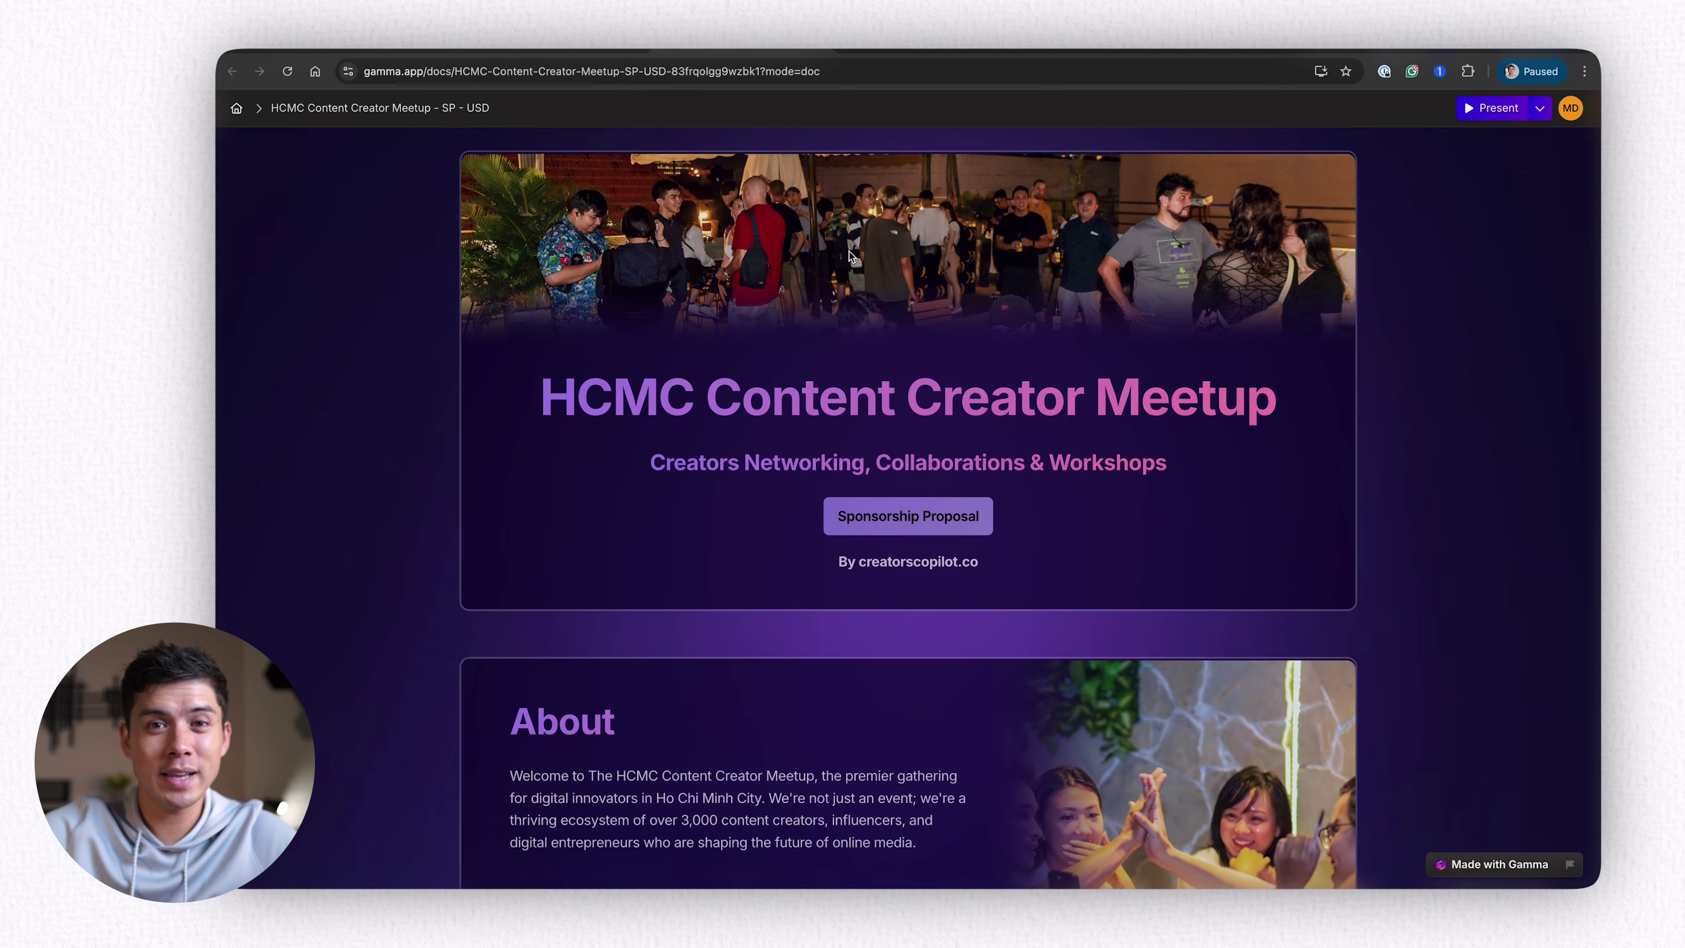
click(1478, 112)
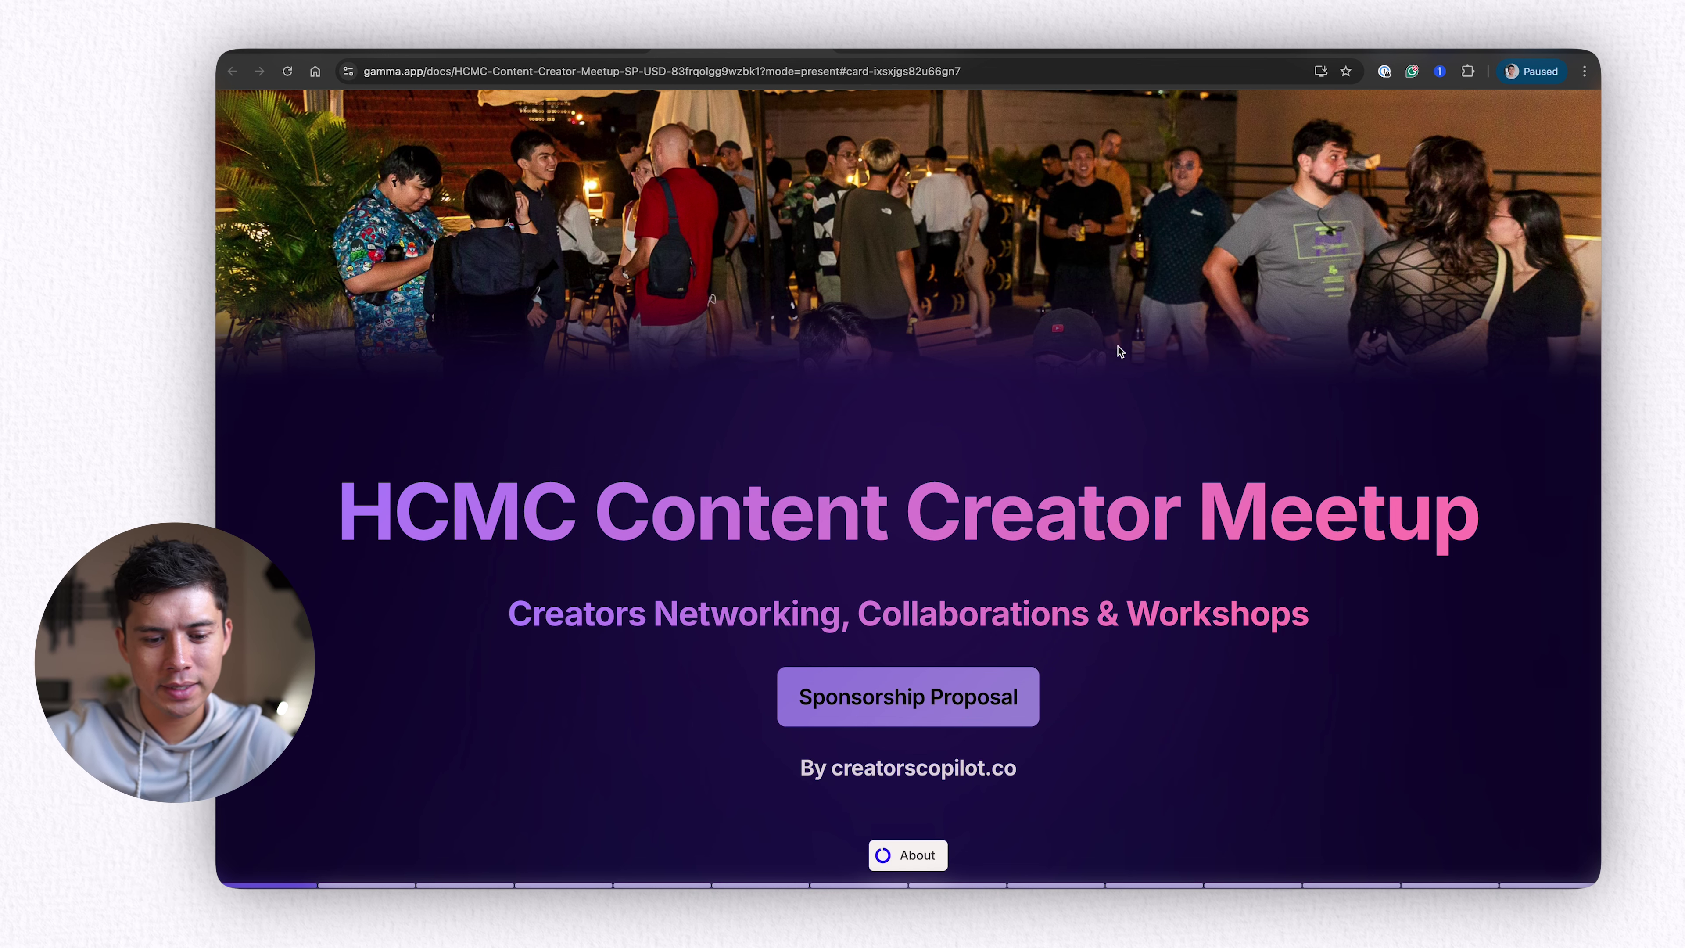
key(Right)
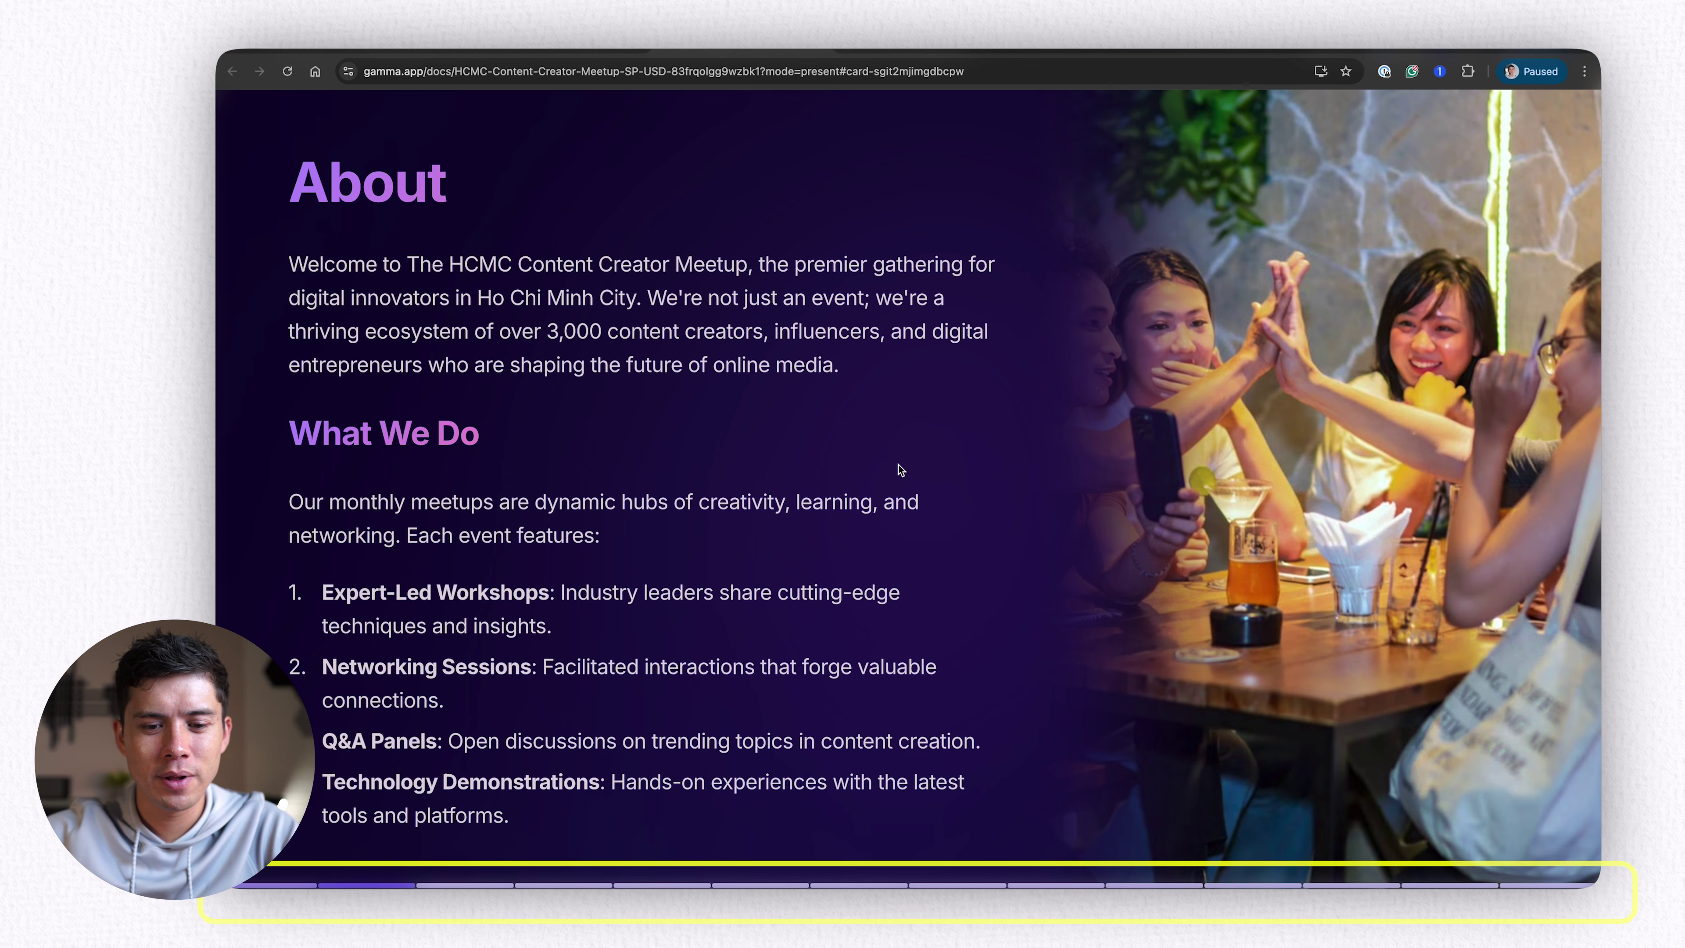
key(Right)
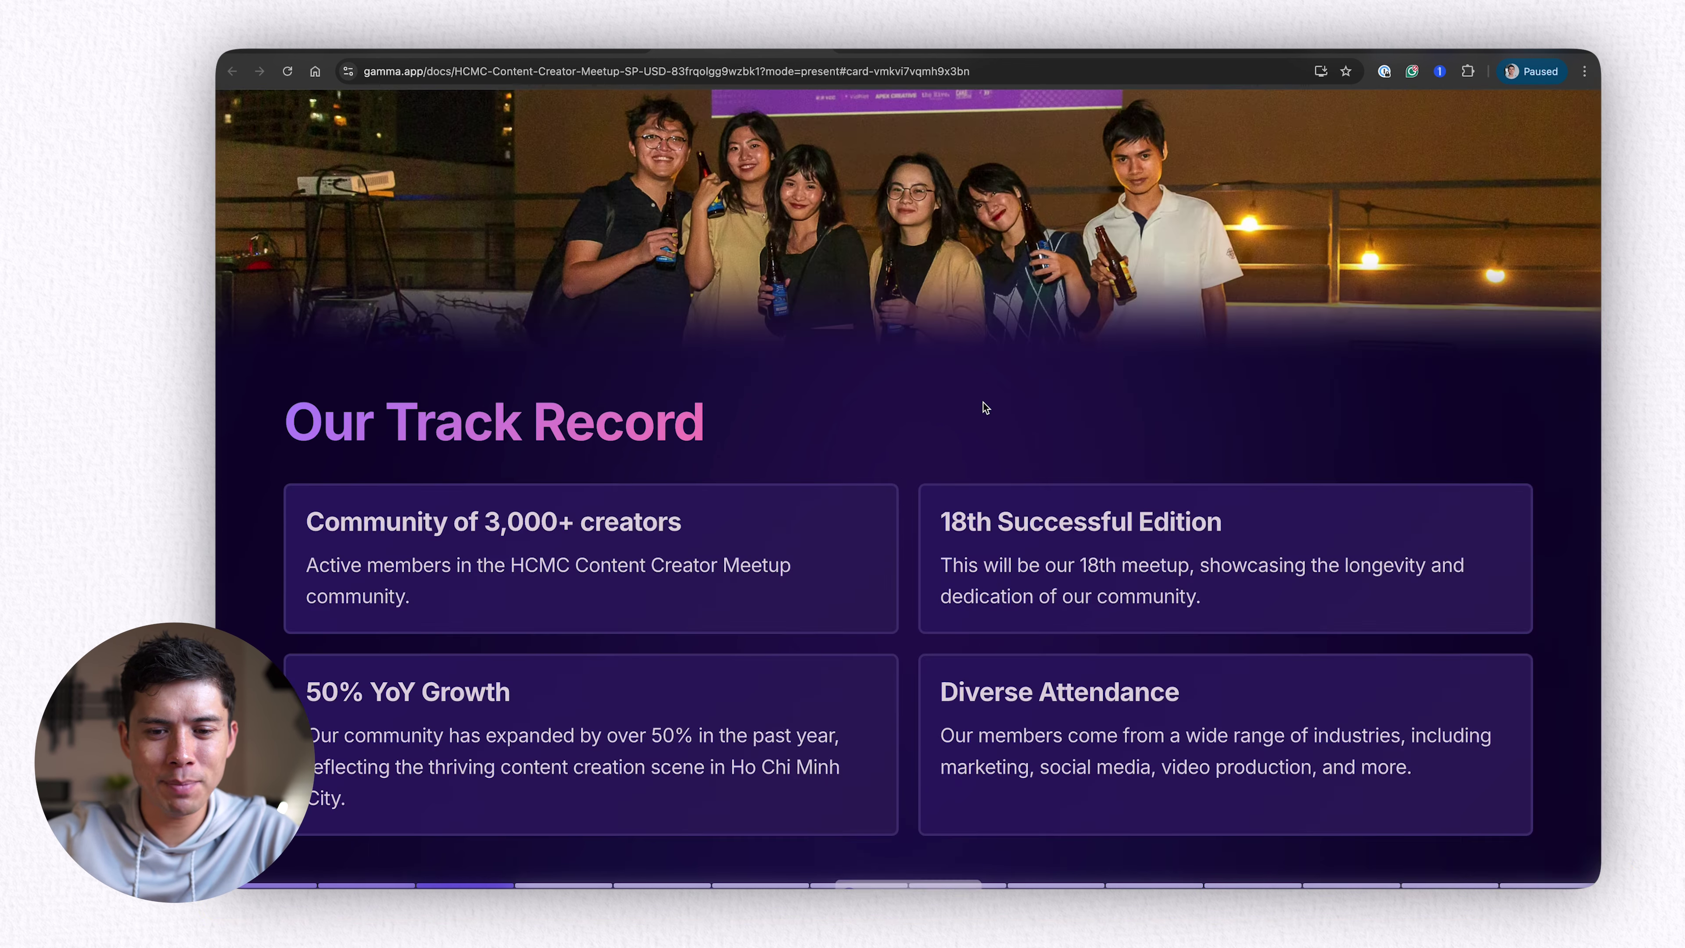
Step: Scroll through the remaining sponsorship cards in present mode
scroll(991, 408, down, 5)
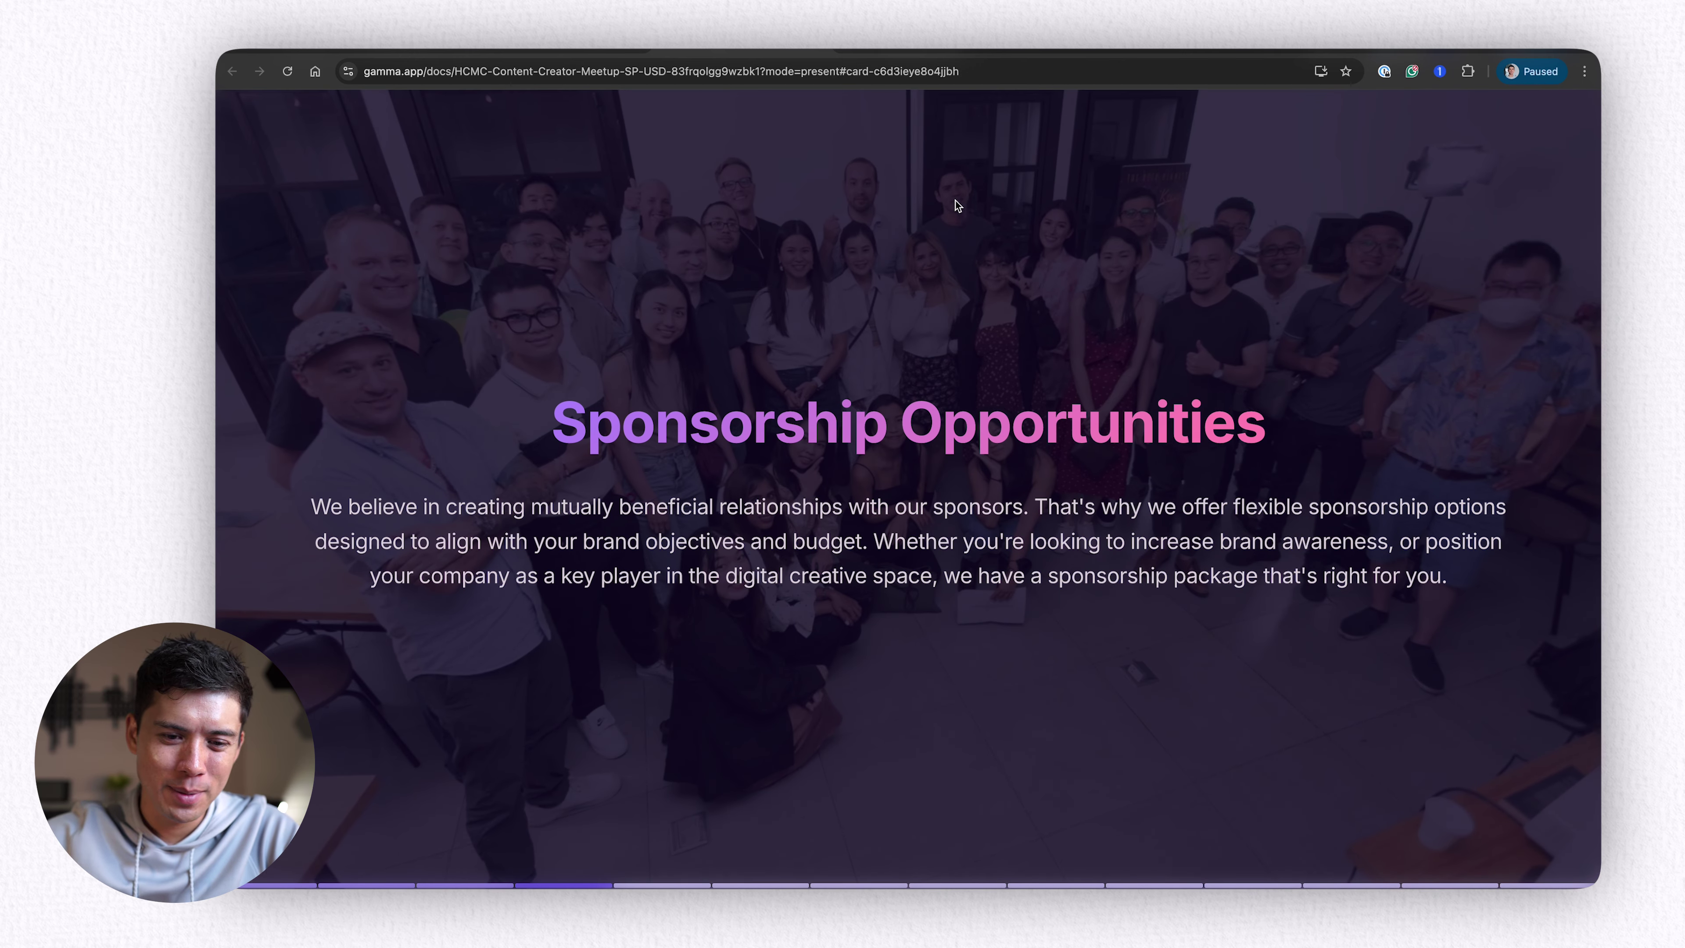
scroll(961, 220, down, 5)
scroll(1023, 353, down, 5)
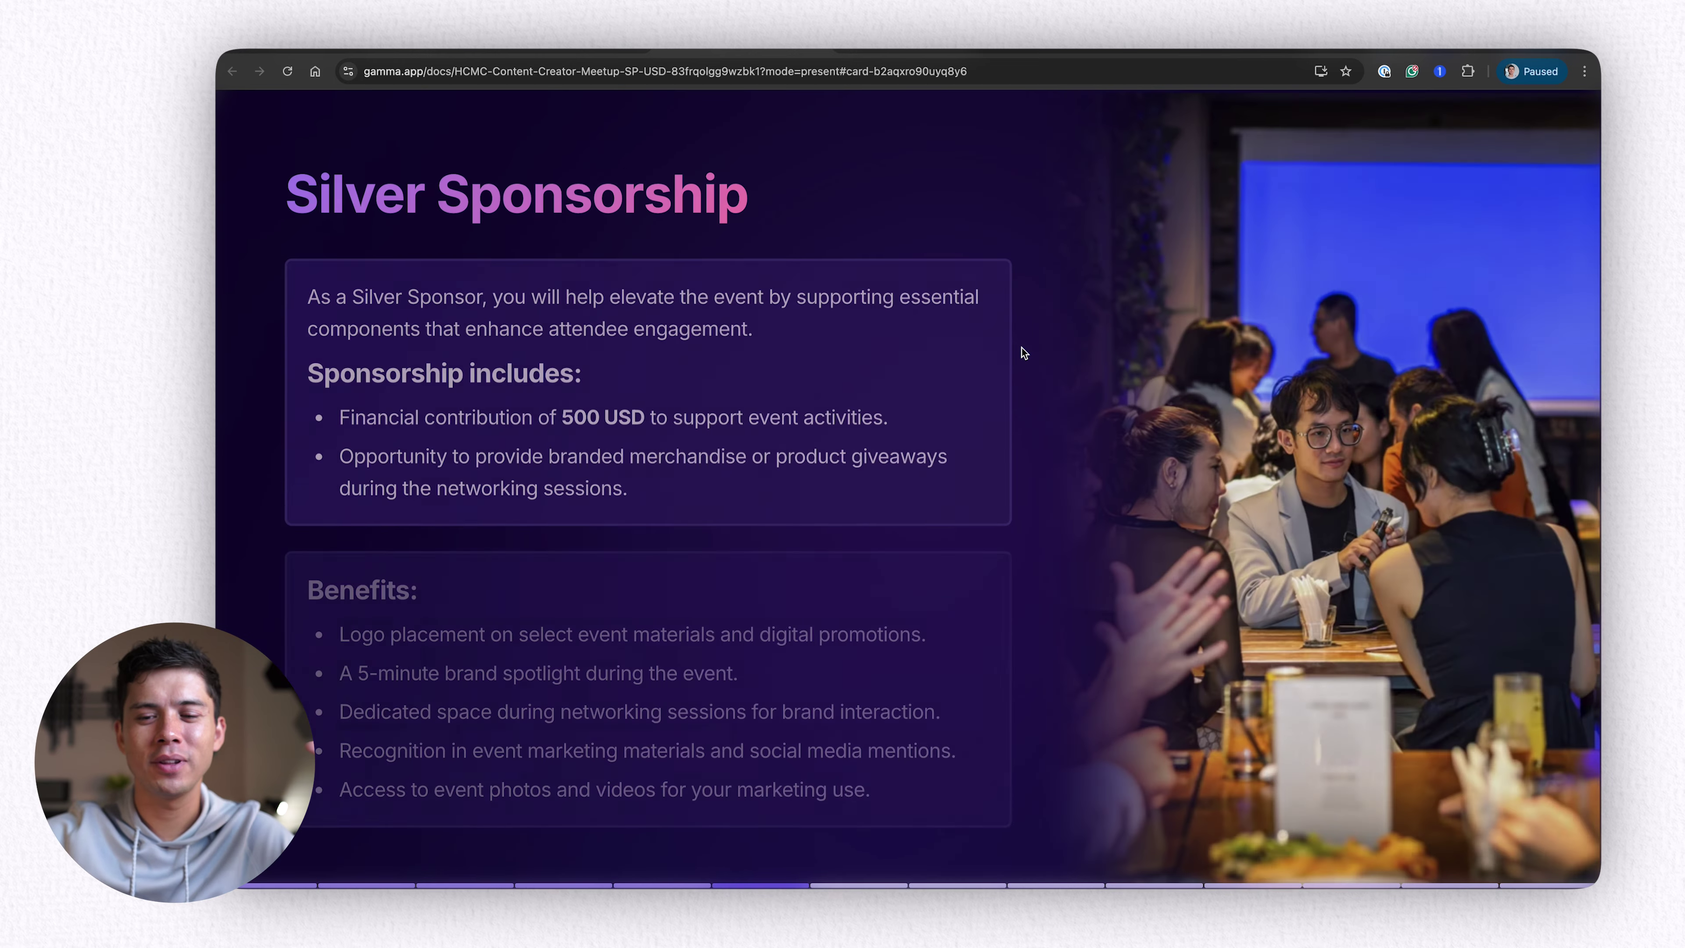
scroll(1027, 337, down, 5)
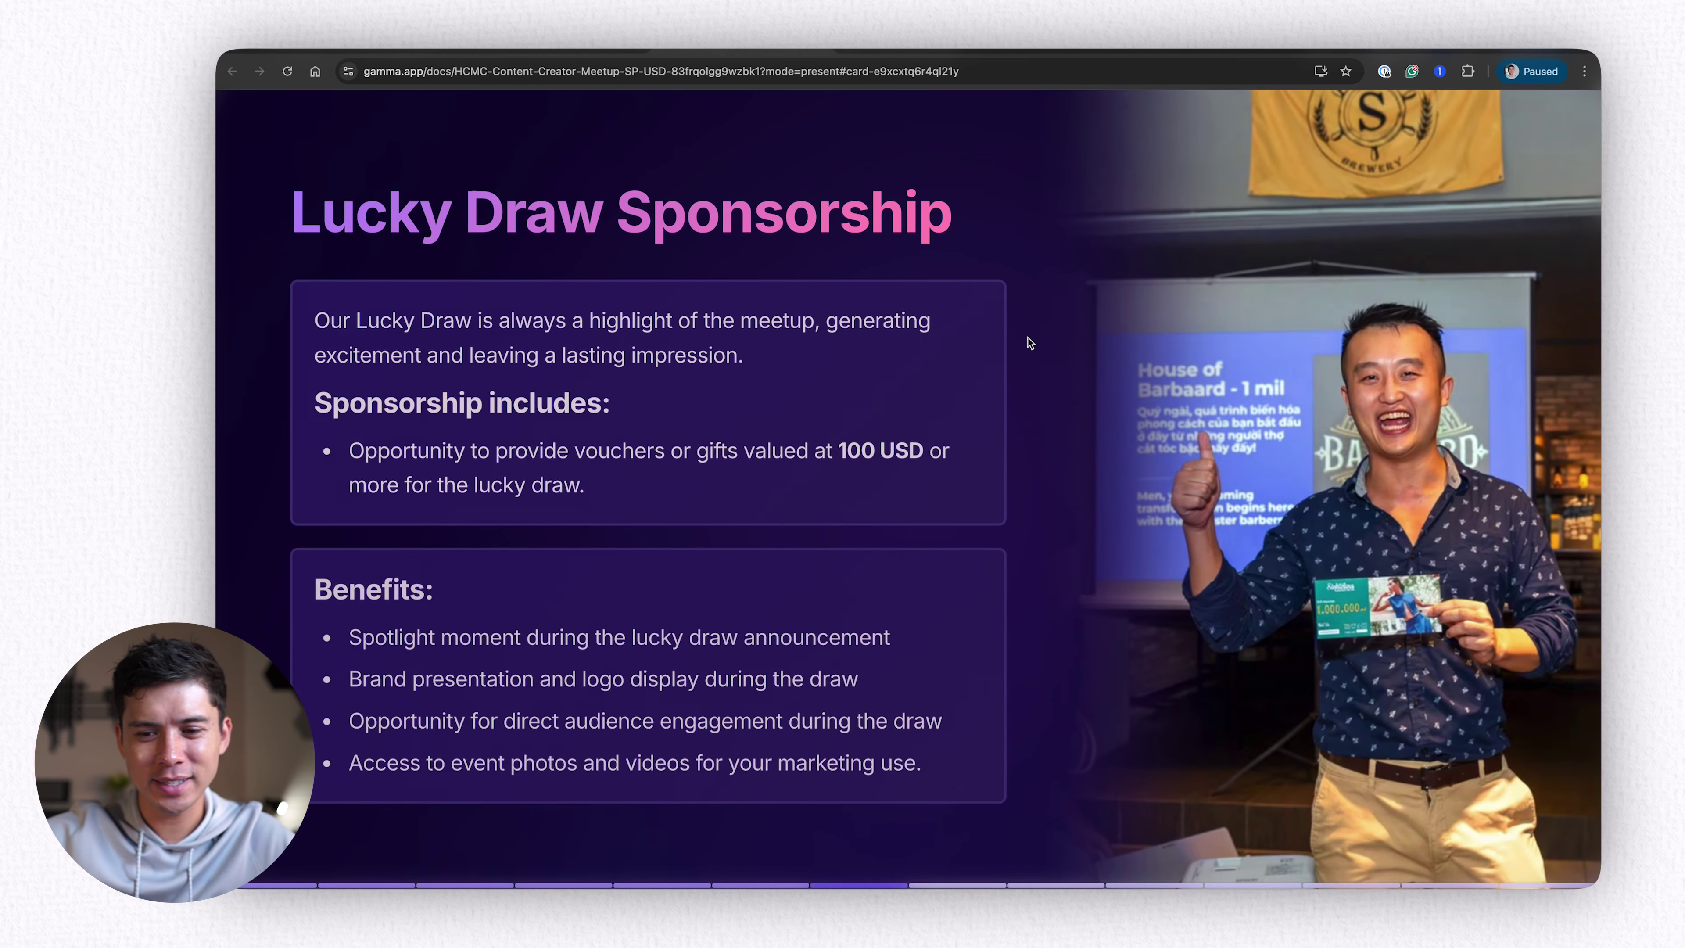
scroll(1038, 345, down, 5)
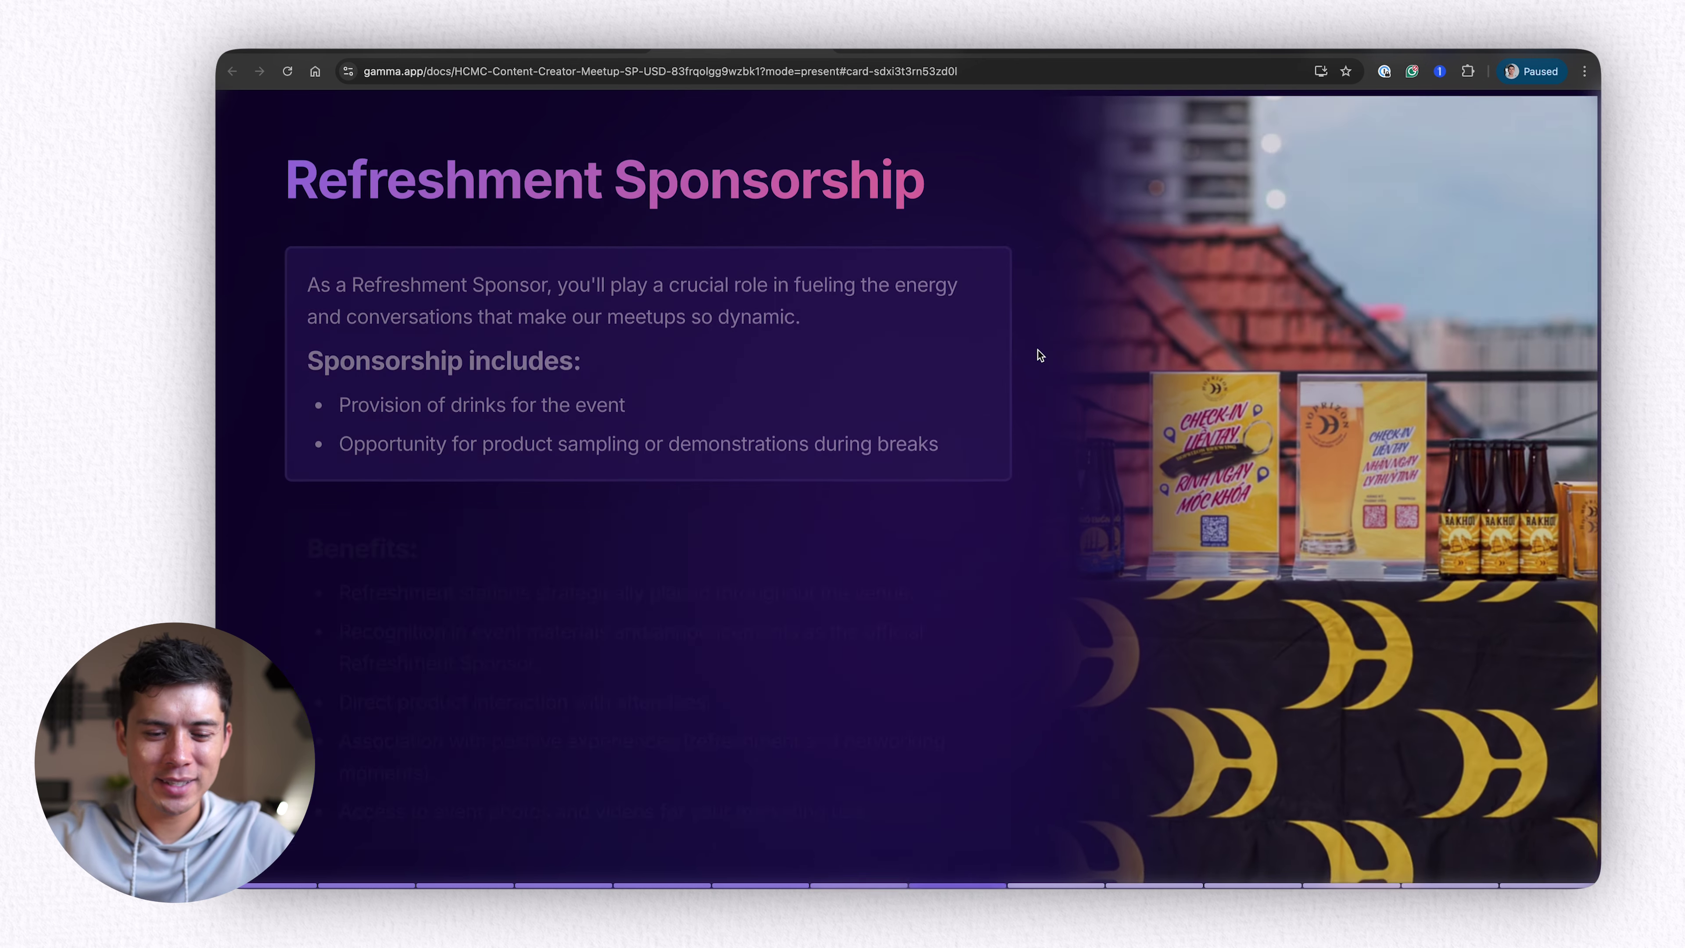
scroll(1038, 349, down, 5)
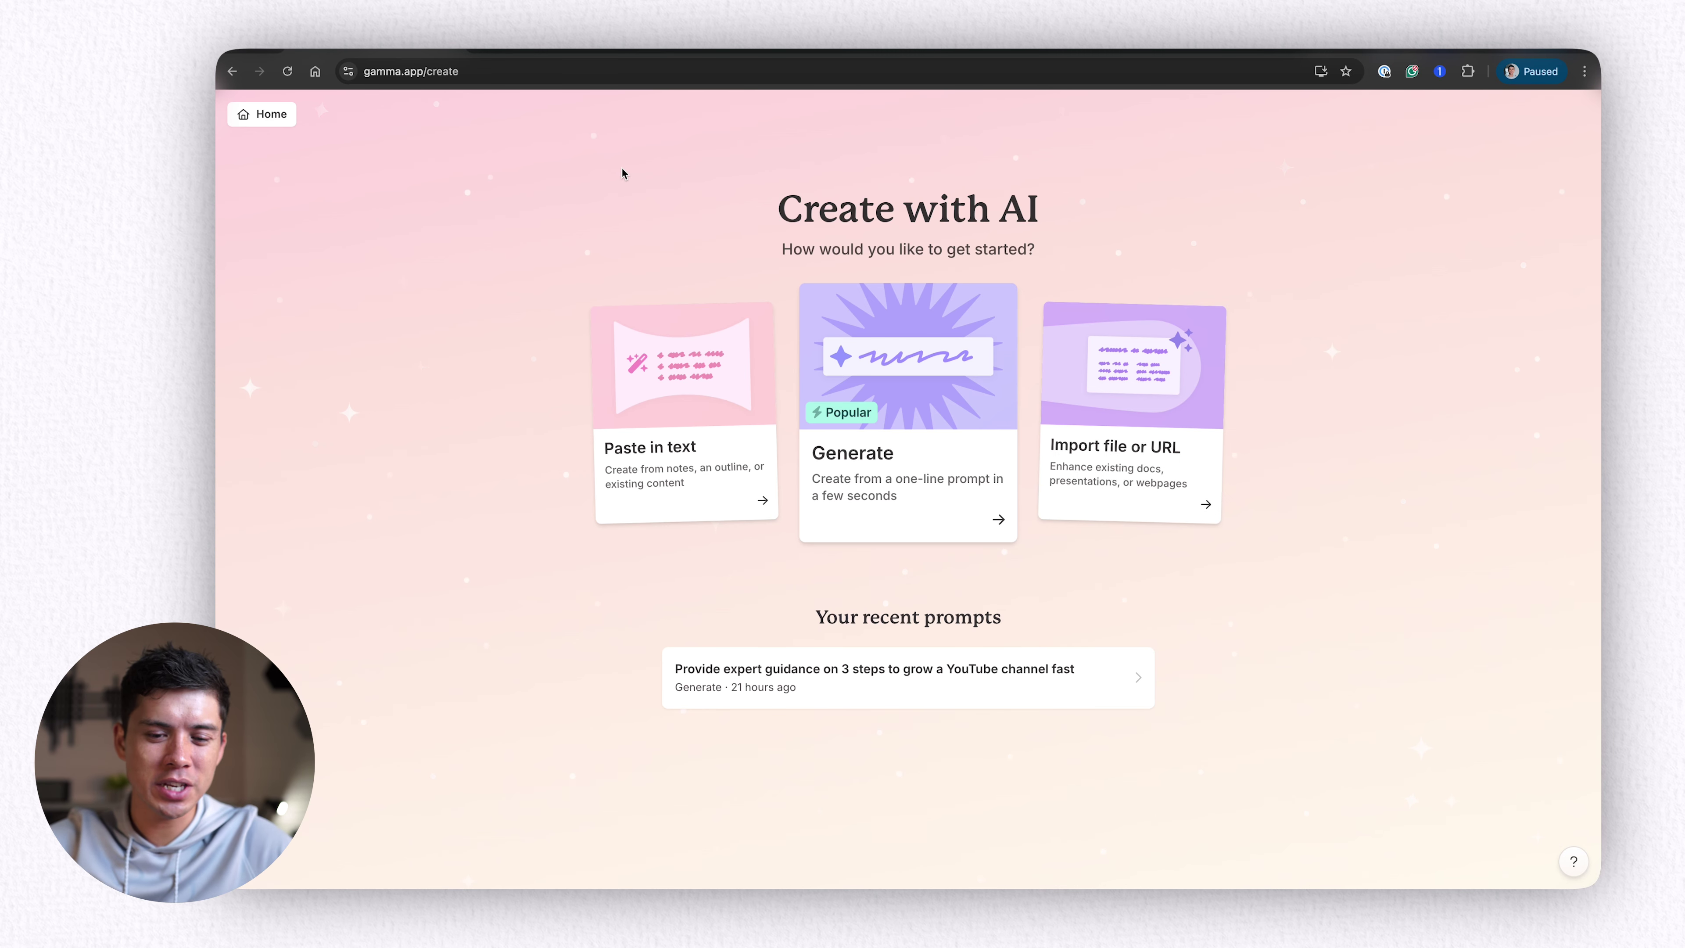
key(super+bracketleft)
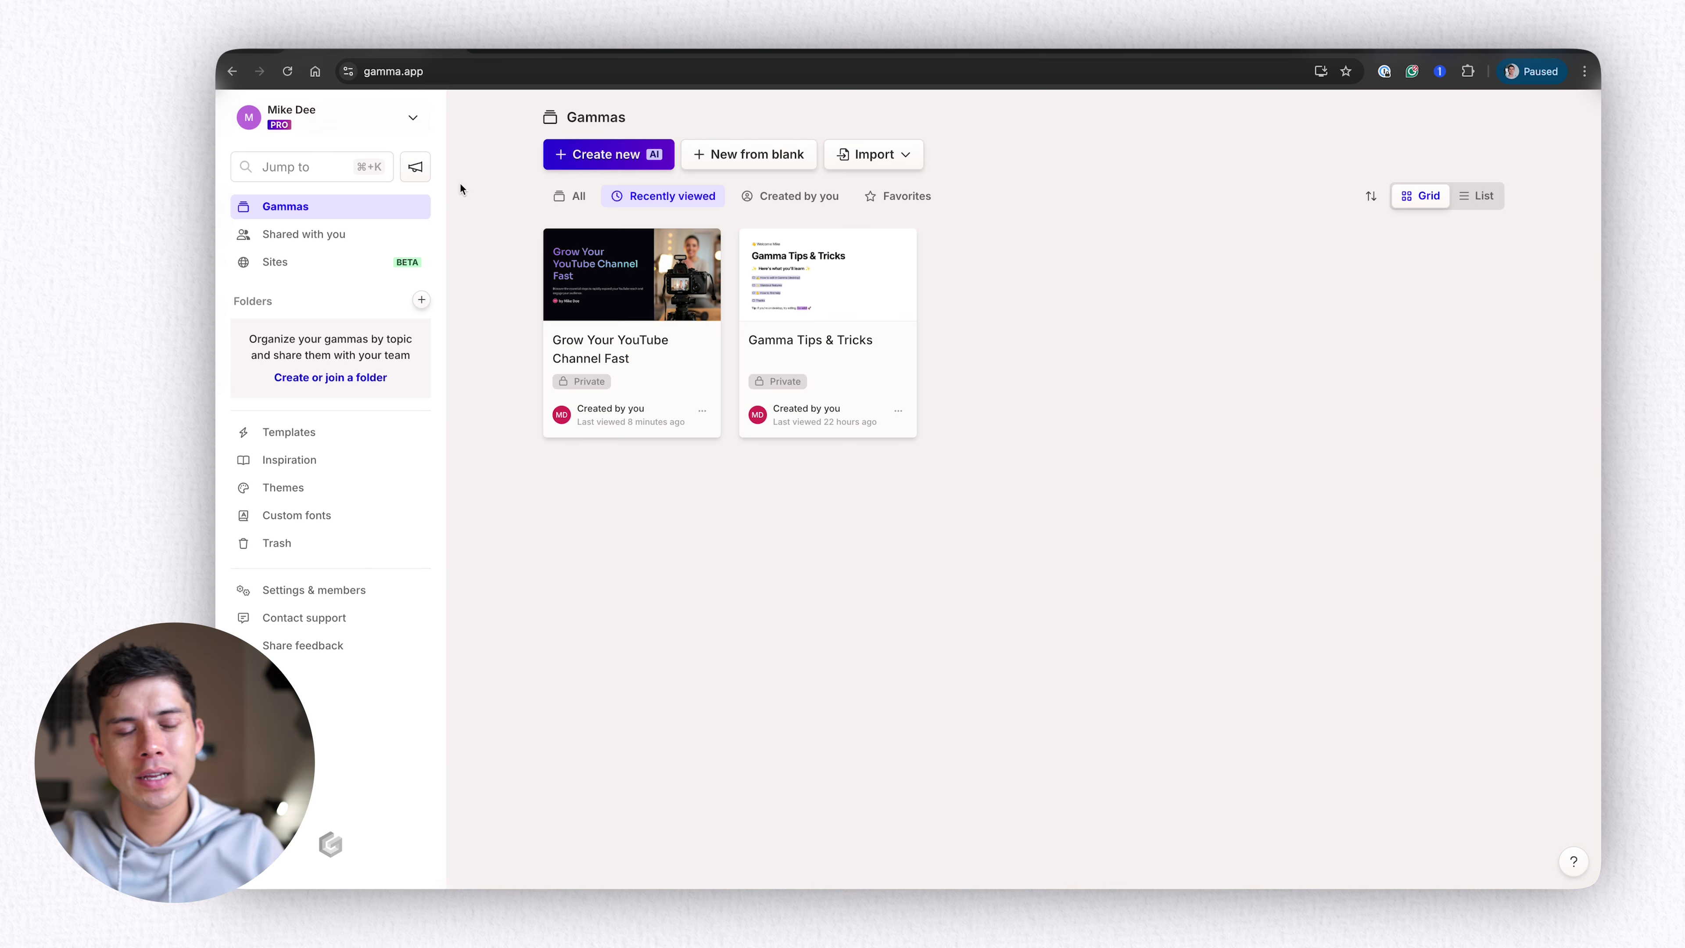
click(634, 157)
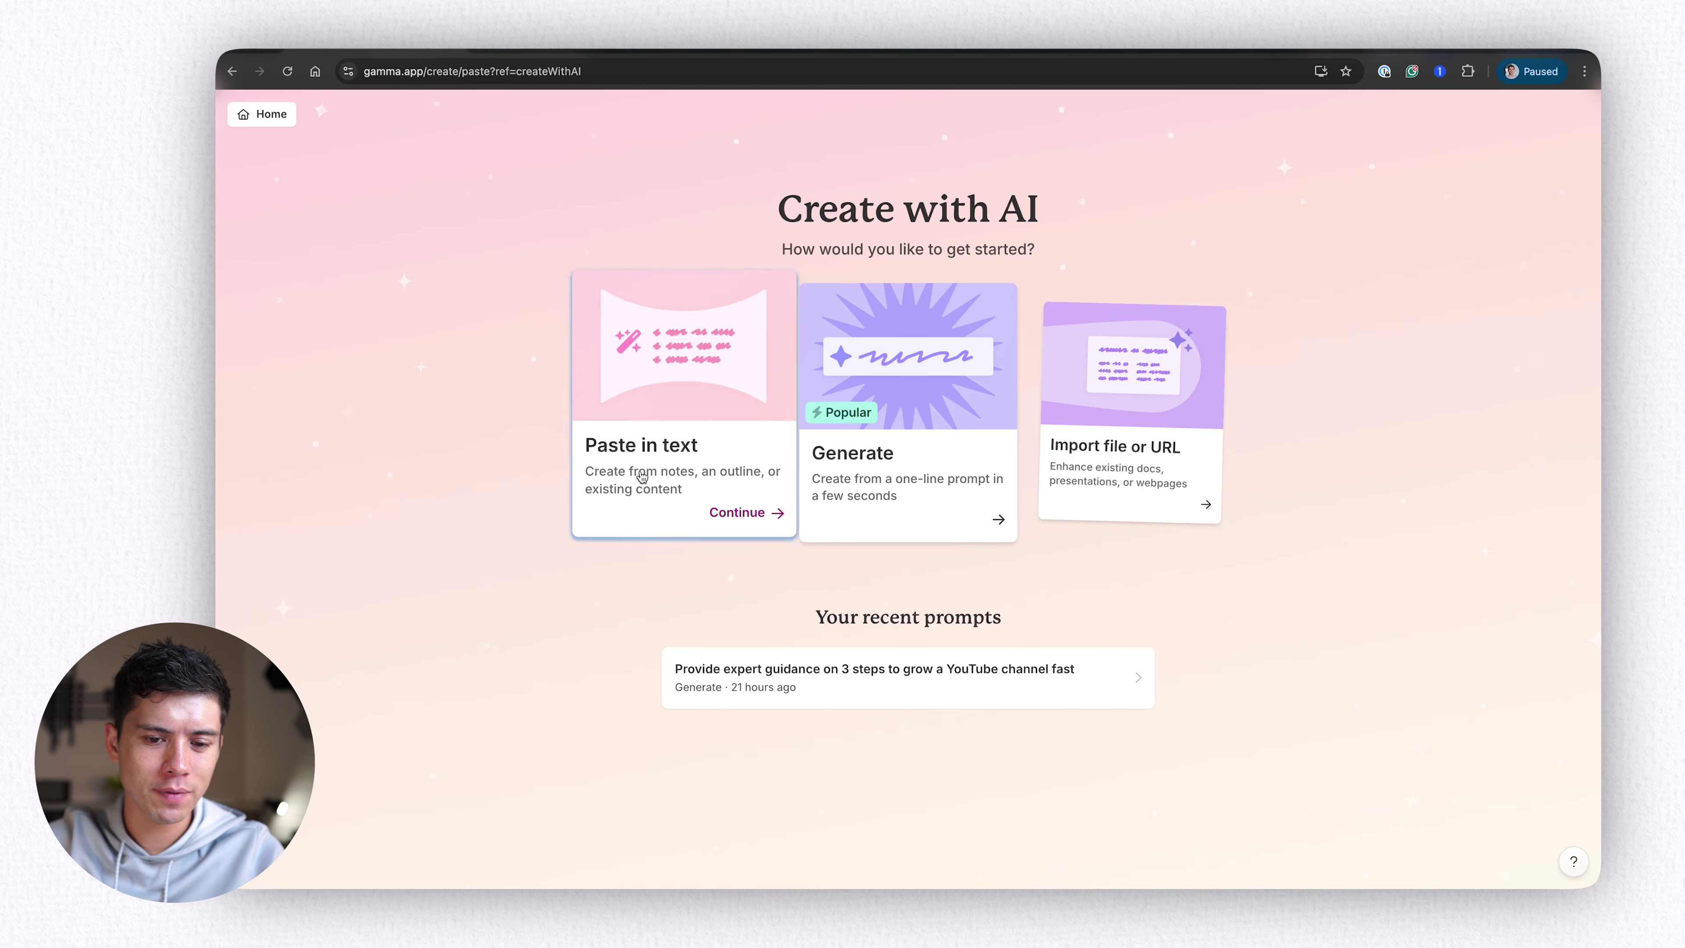
click(640, 476)
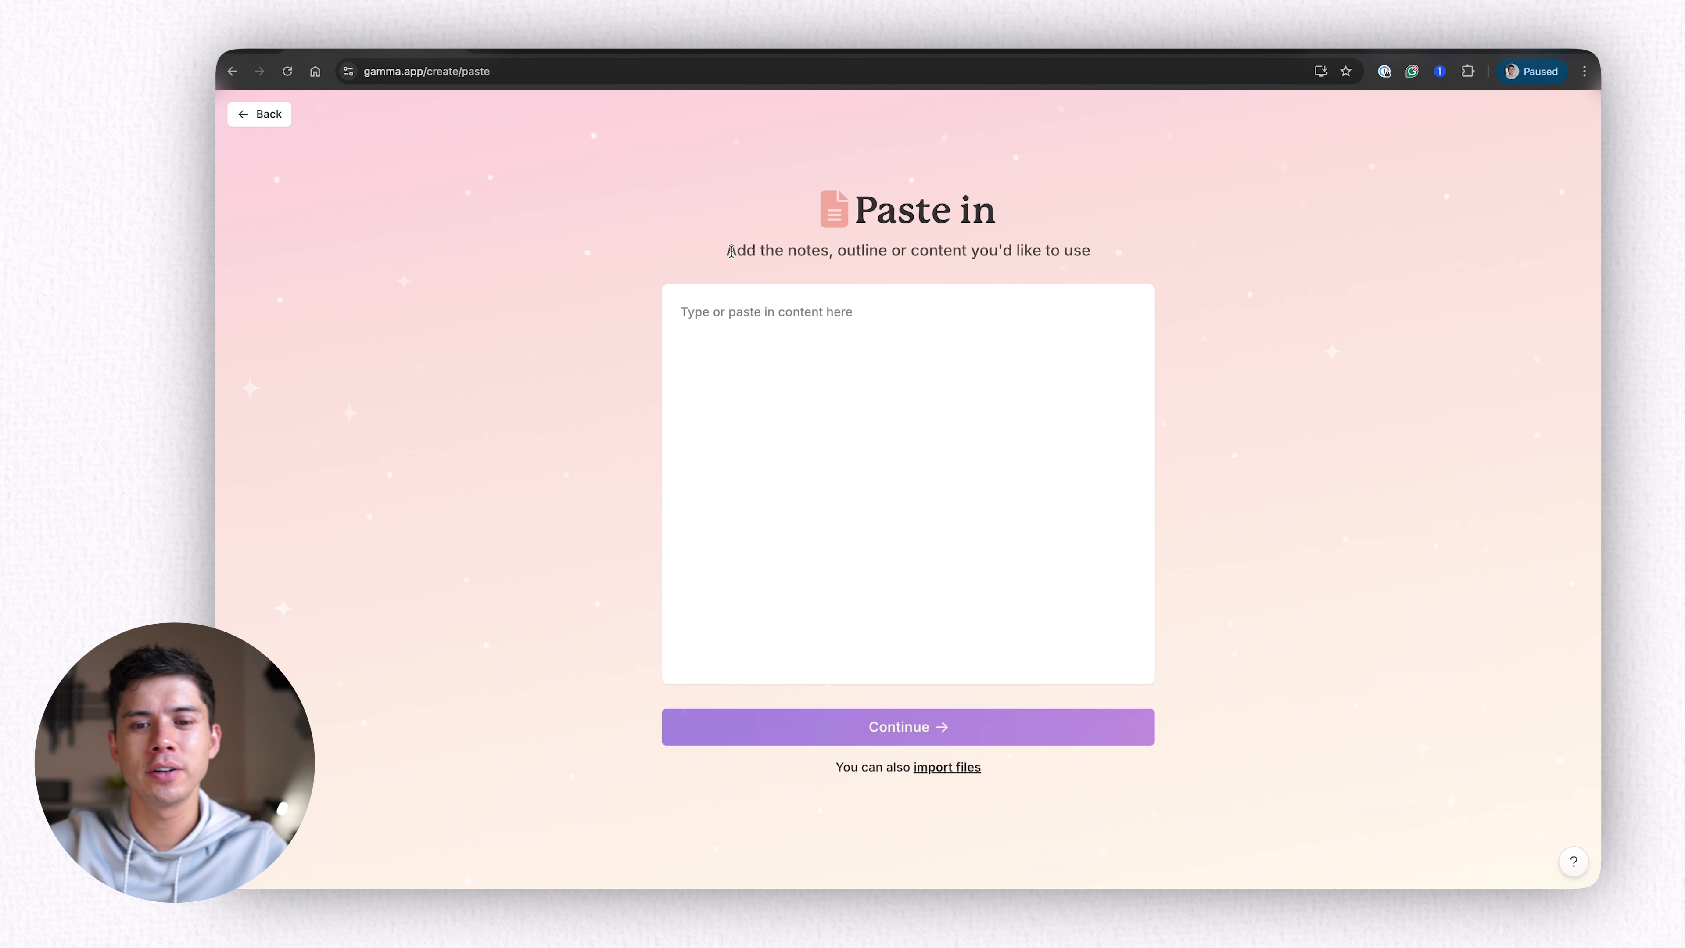
drag(731, 251, 1036, 246)
click(267, 114)
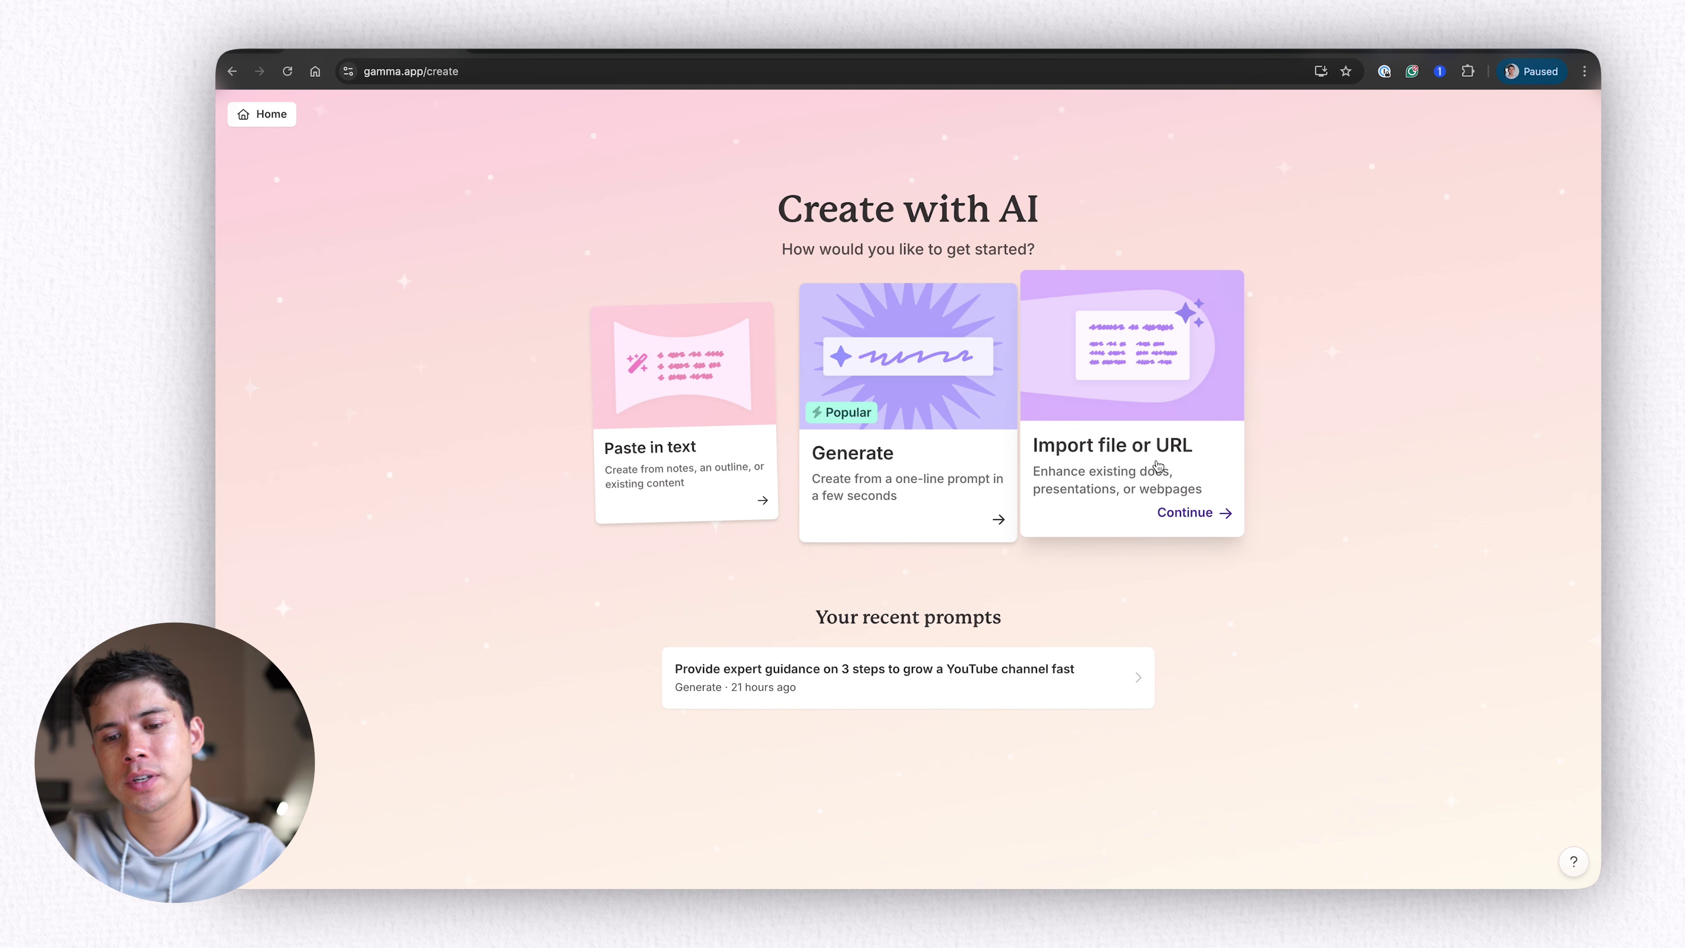
click(1141, 483)
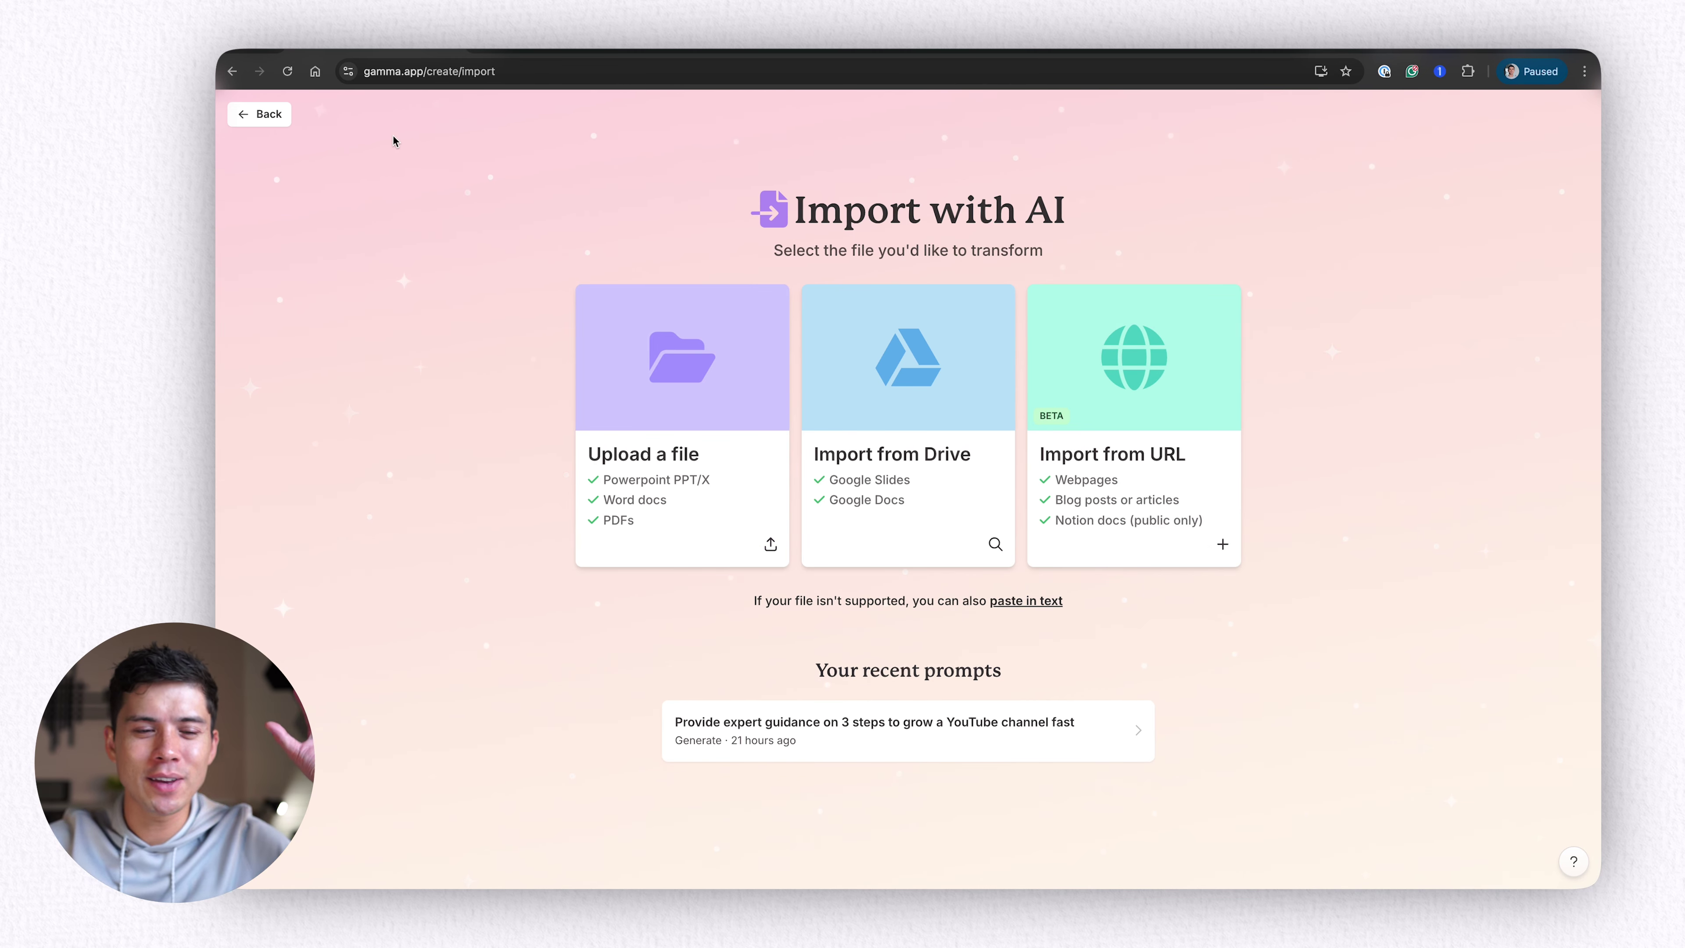
click(269, 118)
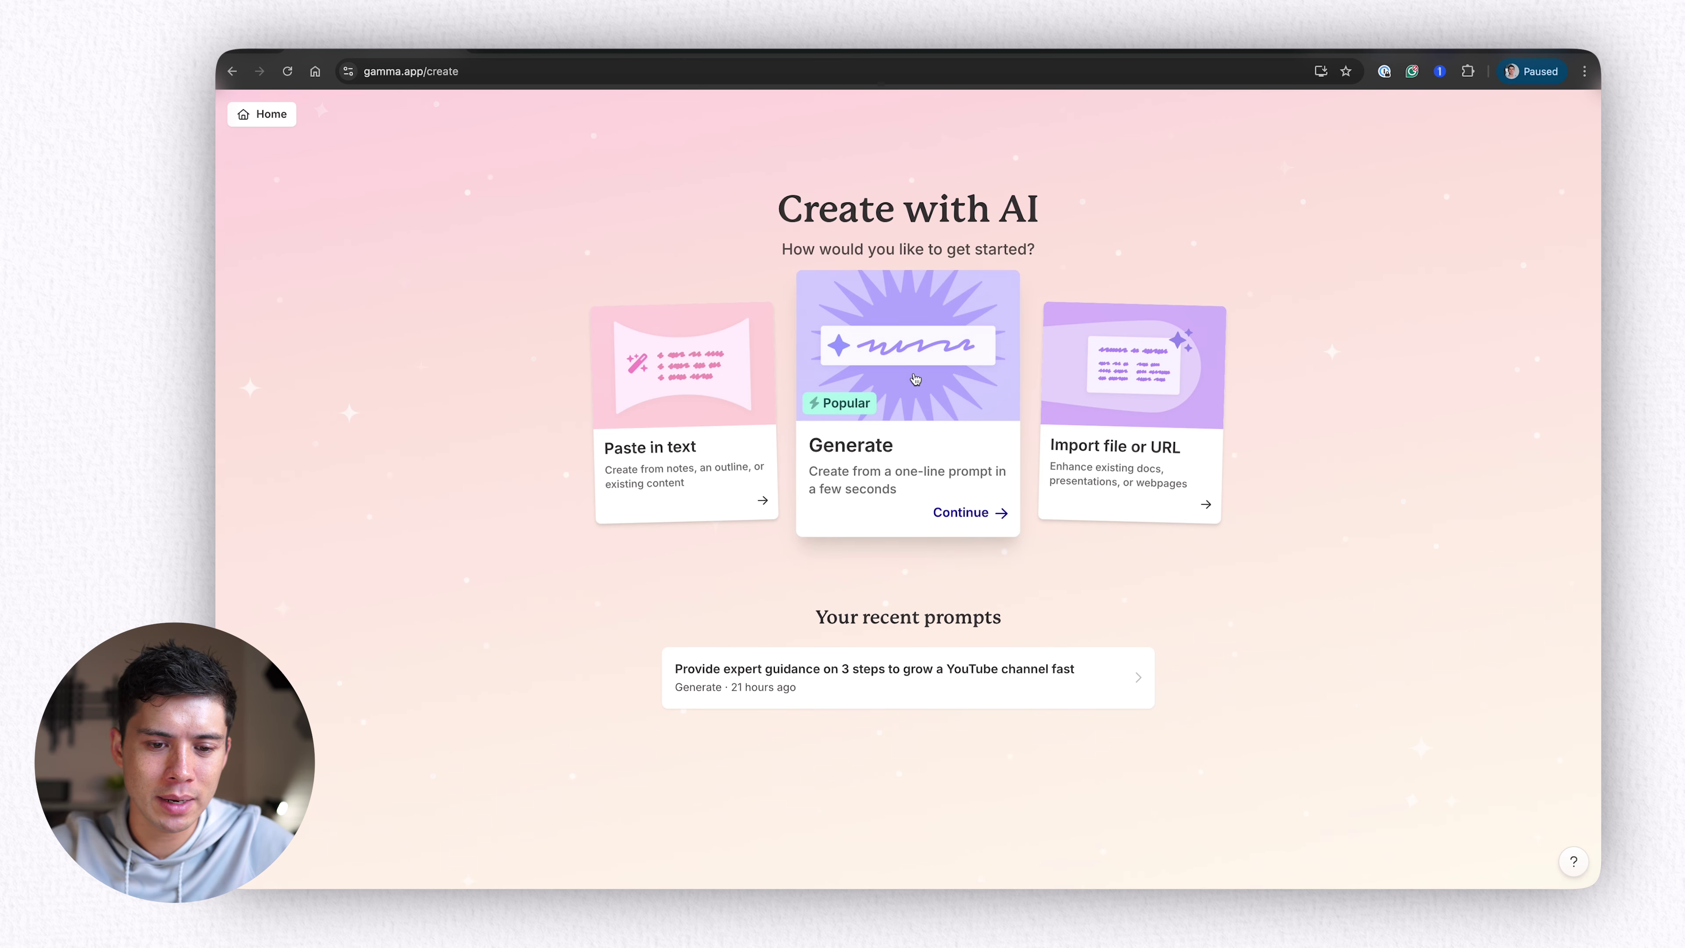
Step: Generate a 13-card outline from 'Create a presentation deck on the 3 steps to grow a YouTube channel fast'
click(879, 446)
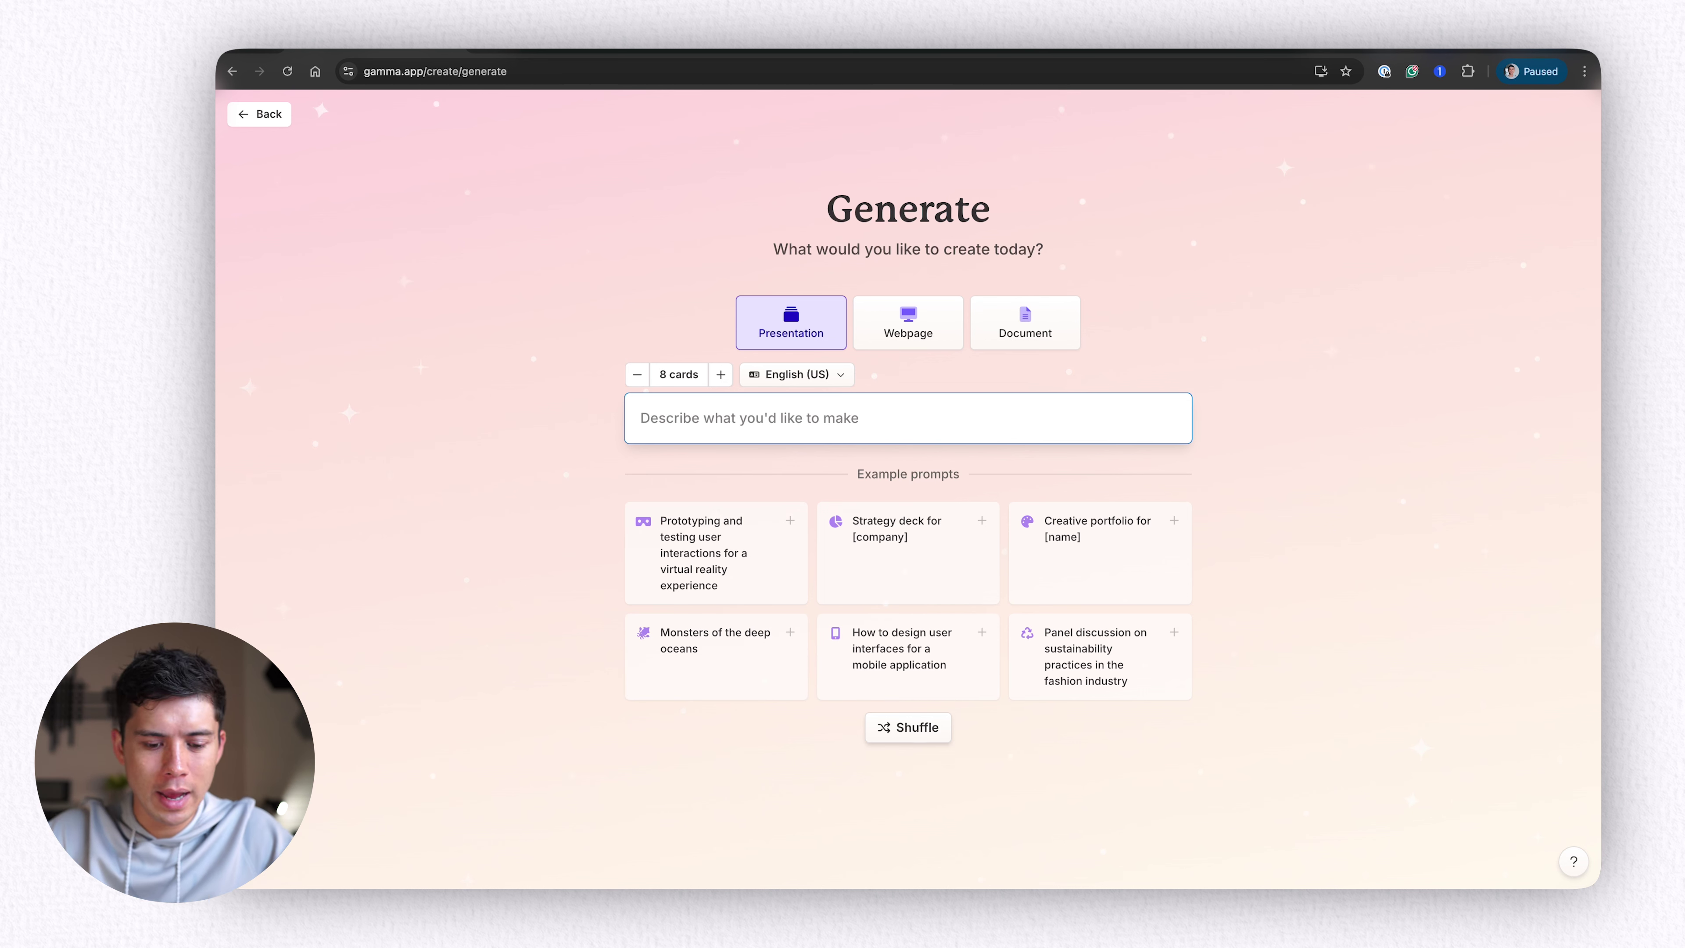
text(Create a presentation deck on how to grow a YouTube channel fast)
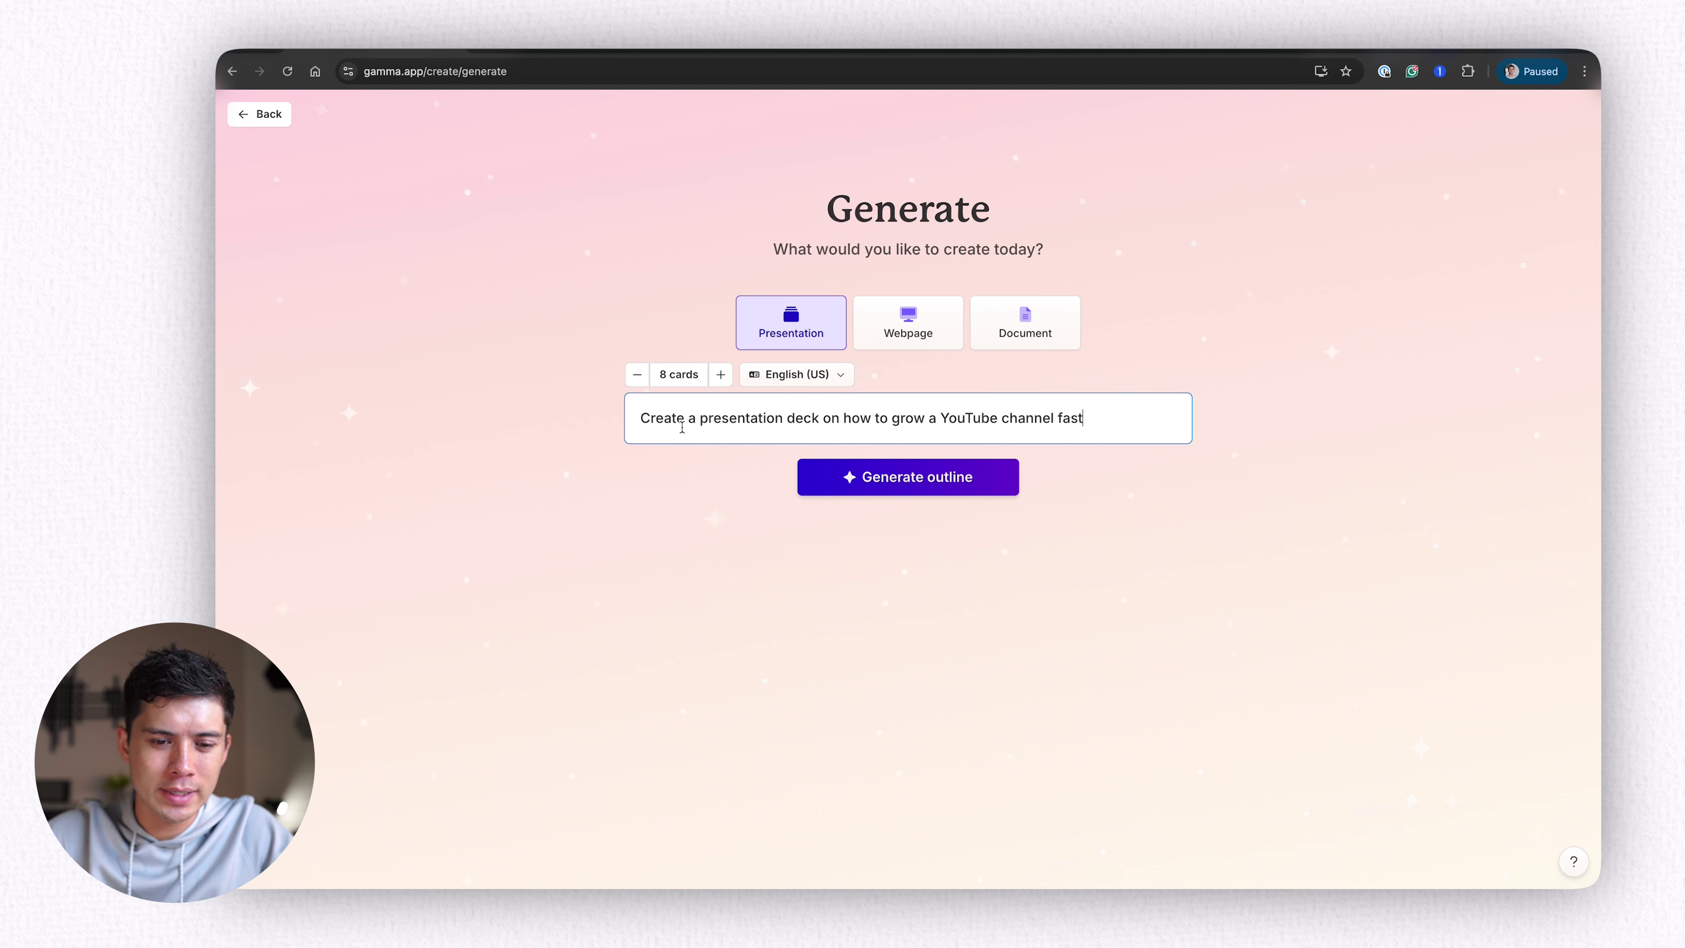
click(720, 374)
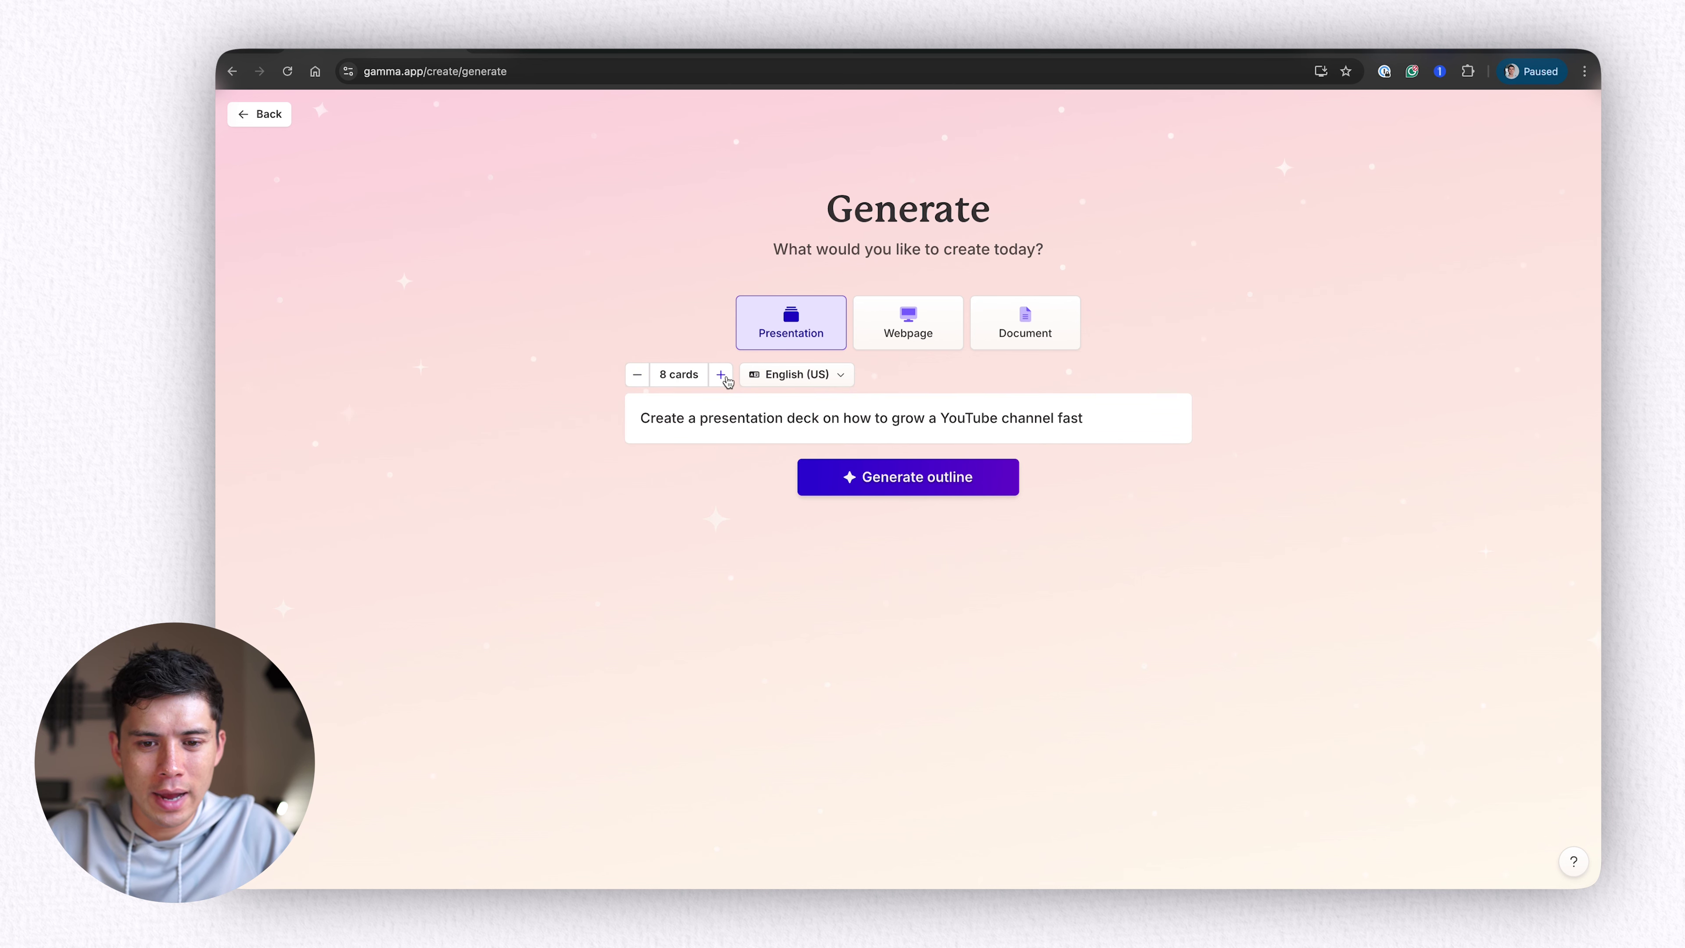
click(895, 478)
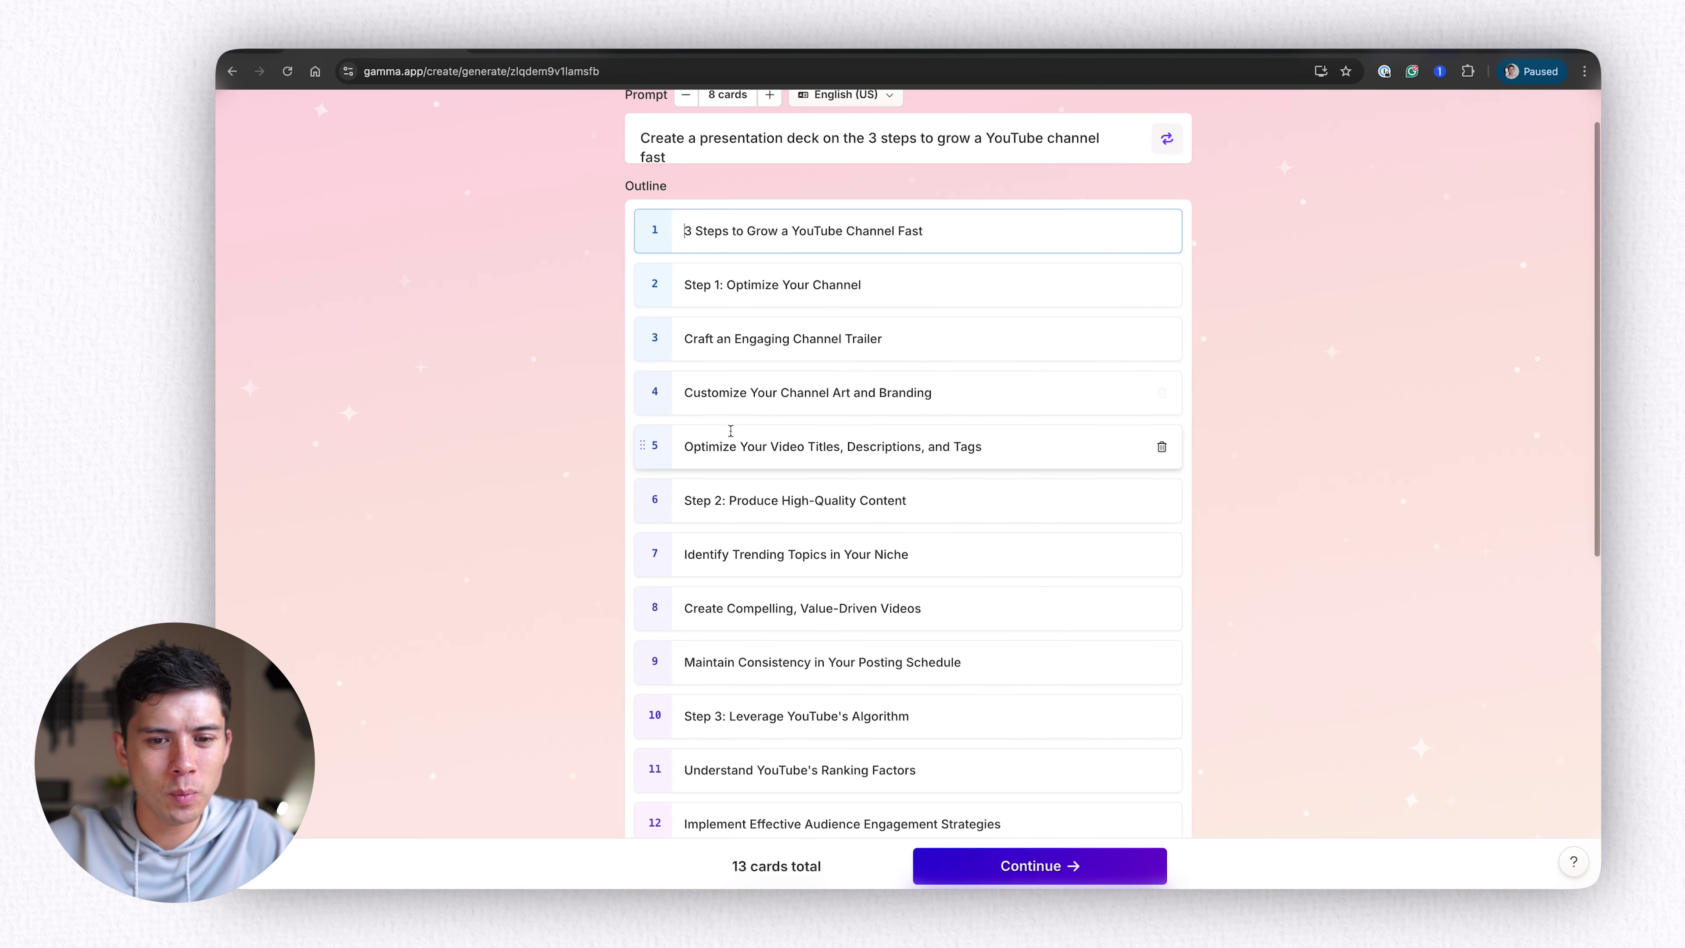
Step: Scroll the 13-card outline to Settings and choose Brief text per card and Automatic images
scroll(763, 239, down, 1)
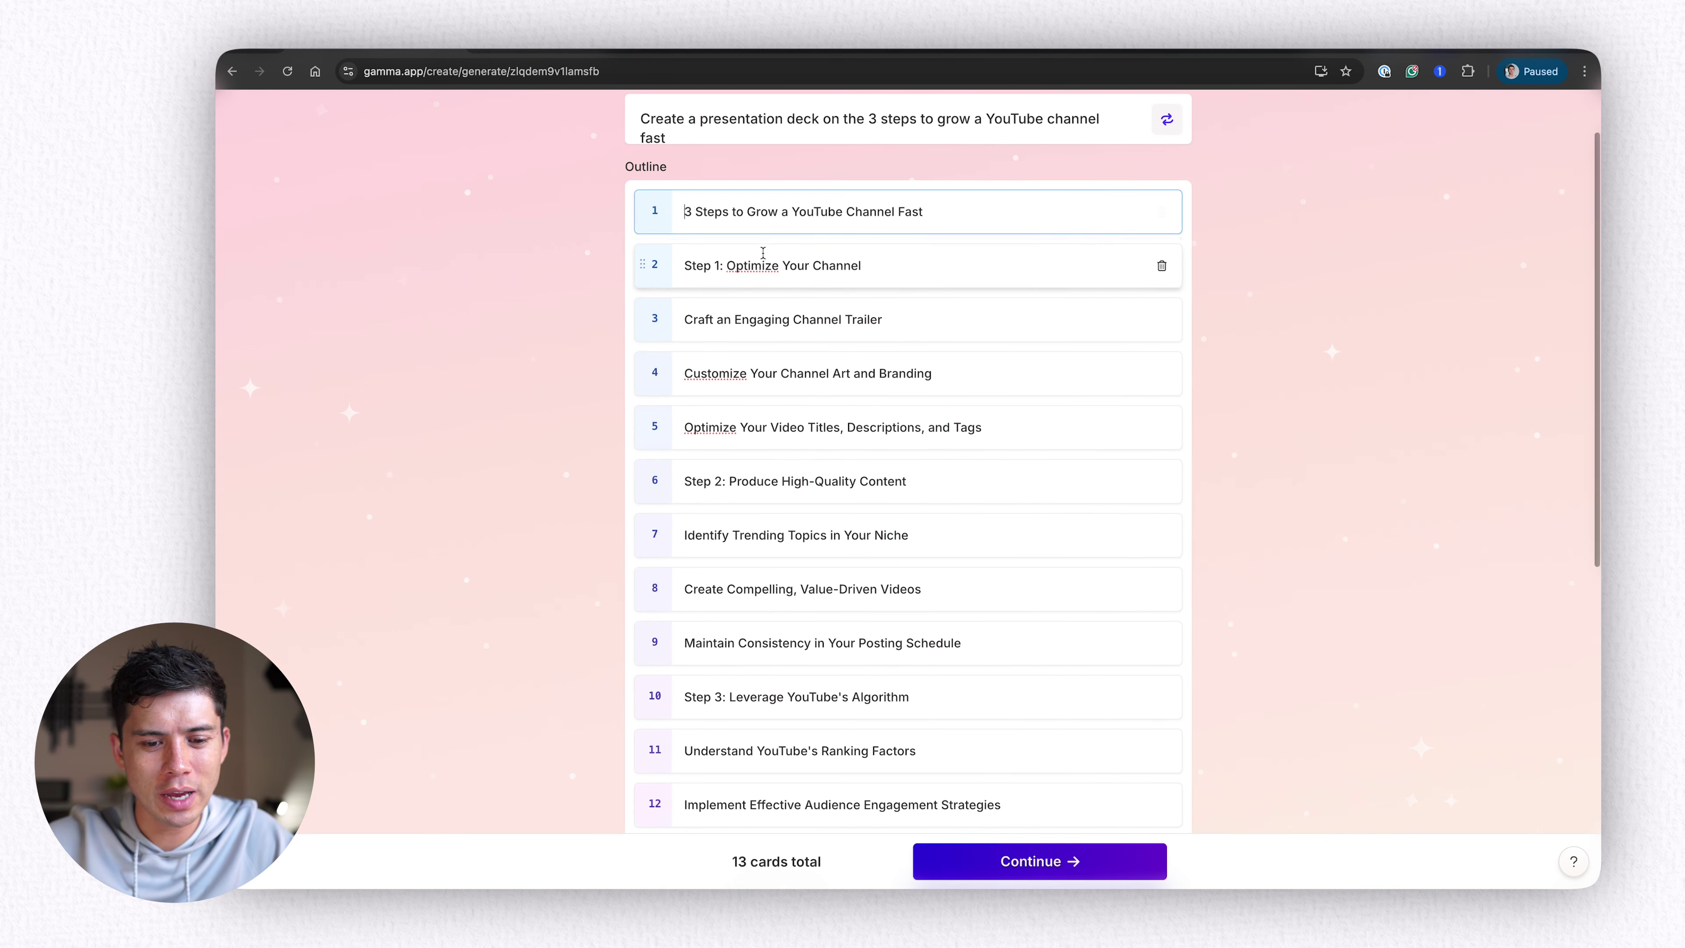
scroll(766, 259, down, 2)
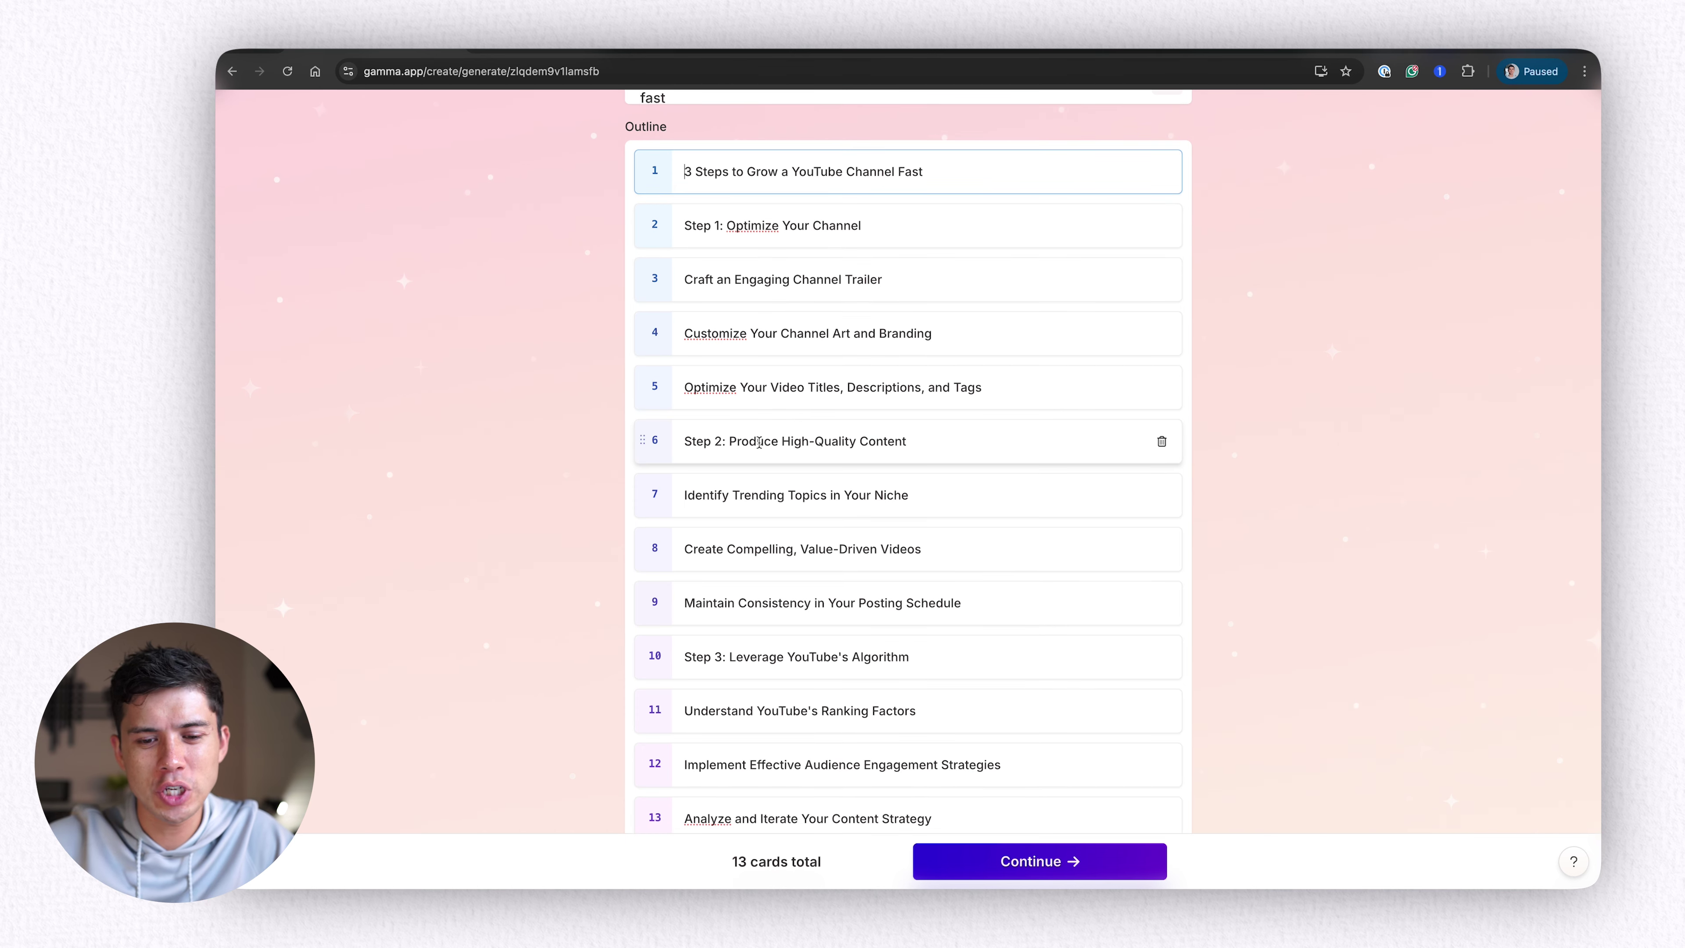
scroll(760, 442, down, 2)
scroll(790, 584, down, 1)
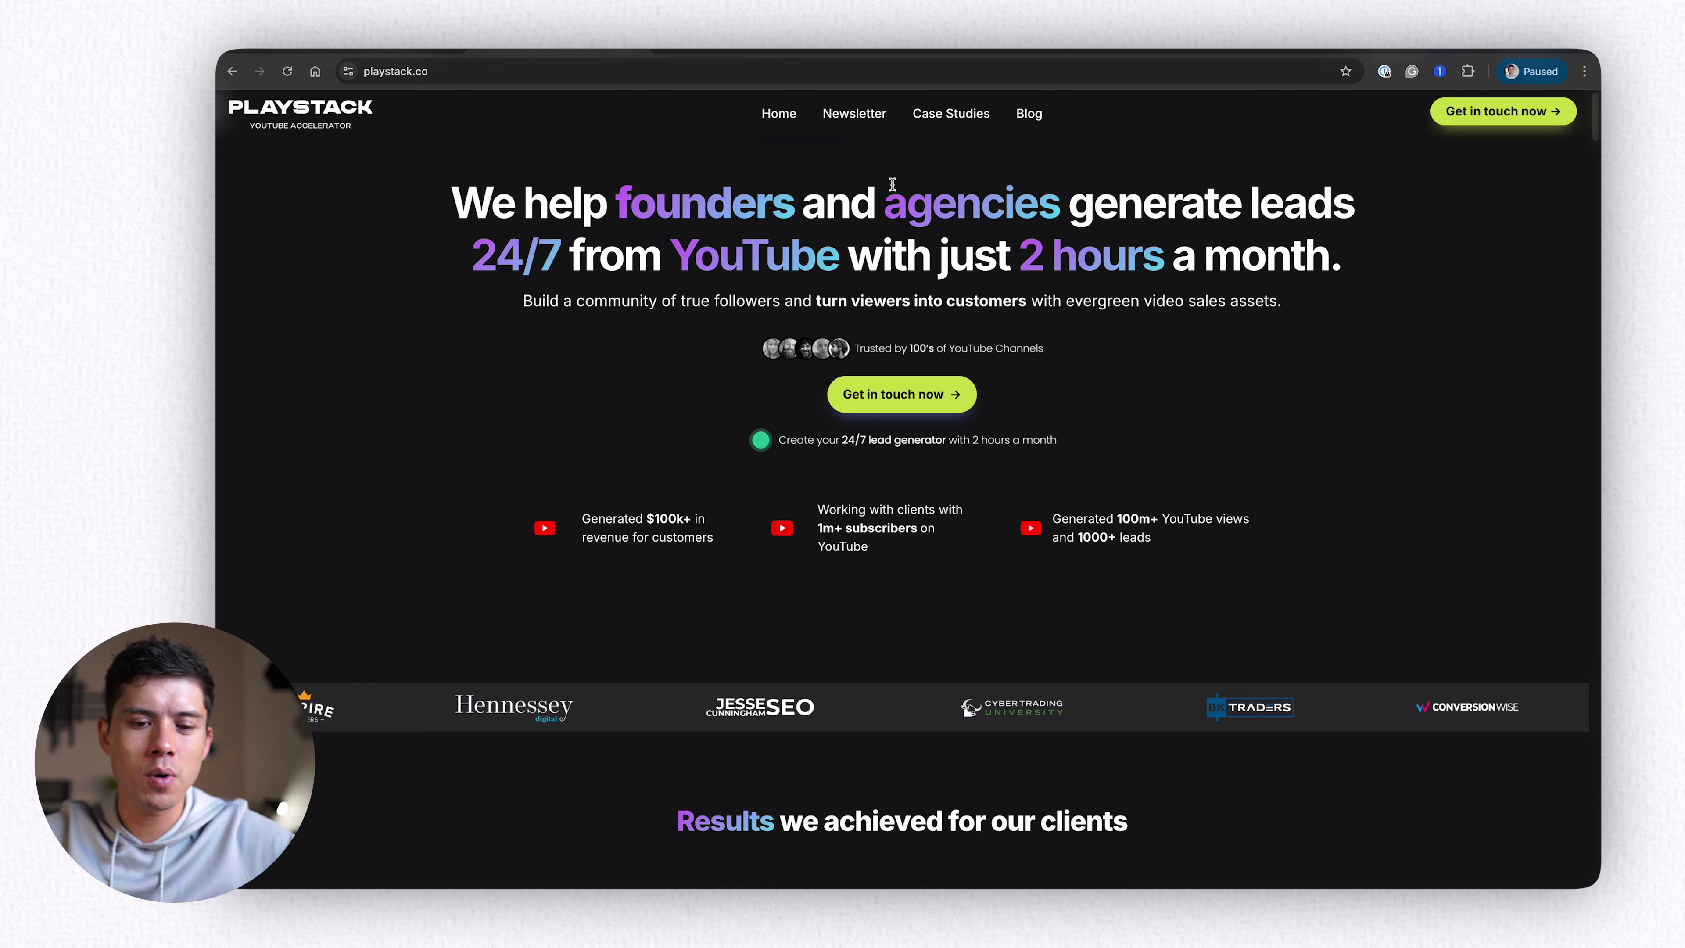
scroll(924, 332, down, 10)
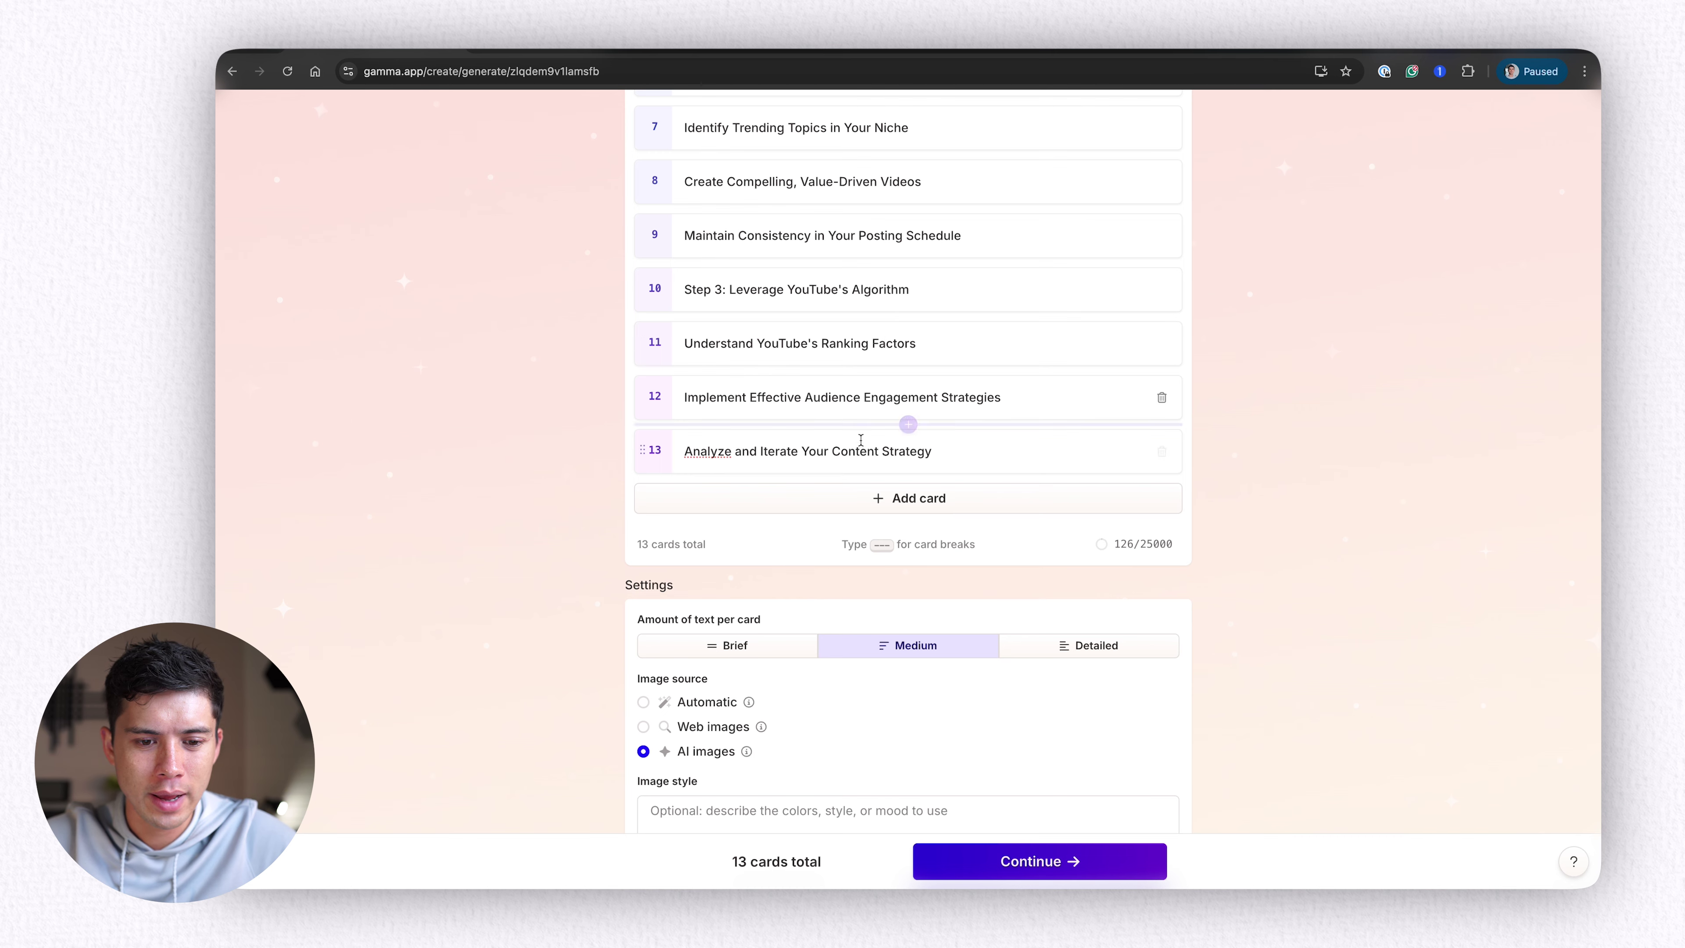
scroll(889, 438, down, 2)
scroll(857, 471, down, 3)
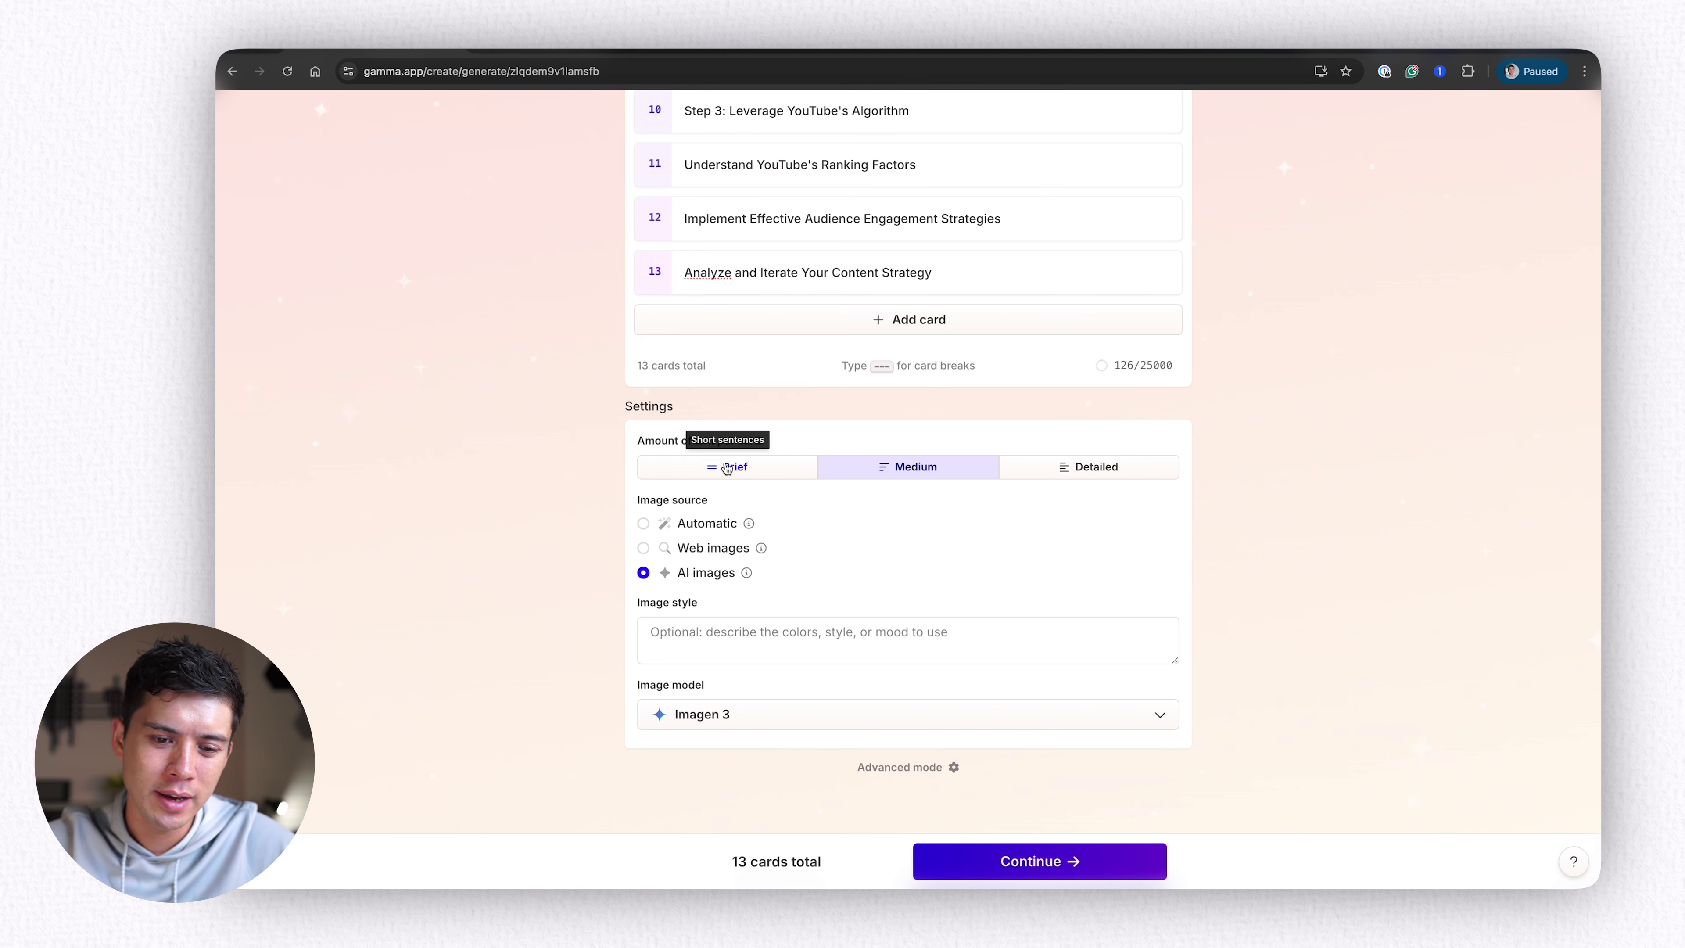
click(726, 467)
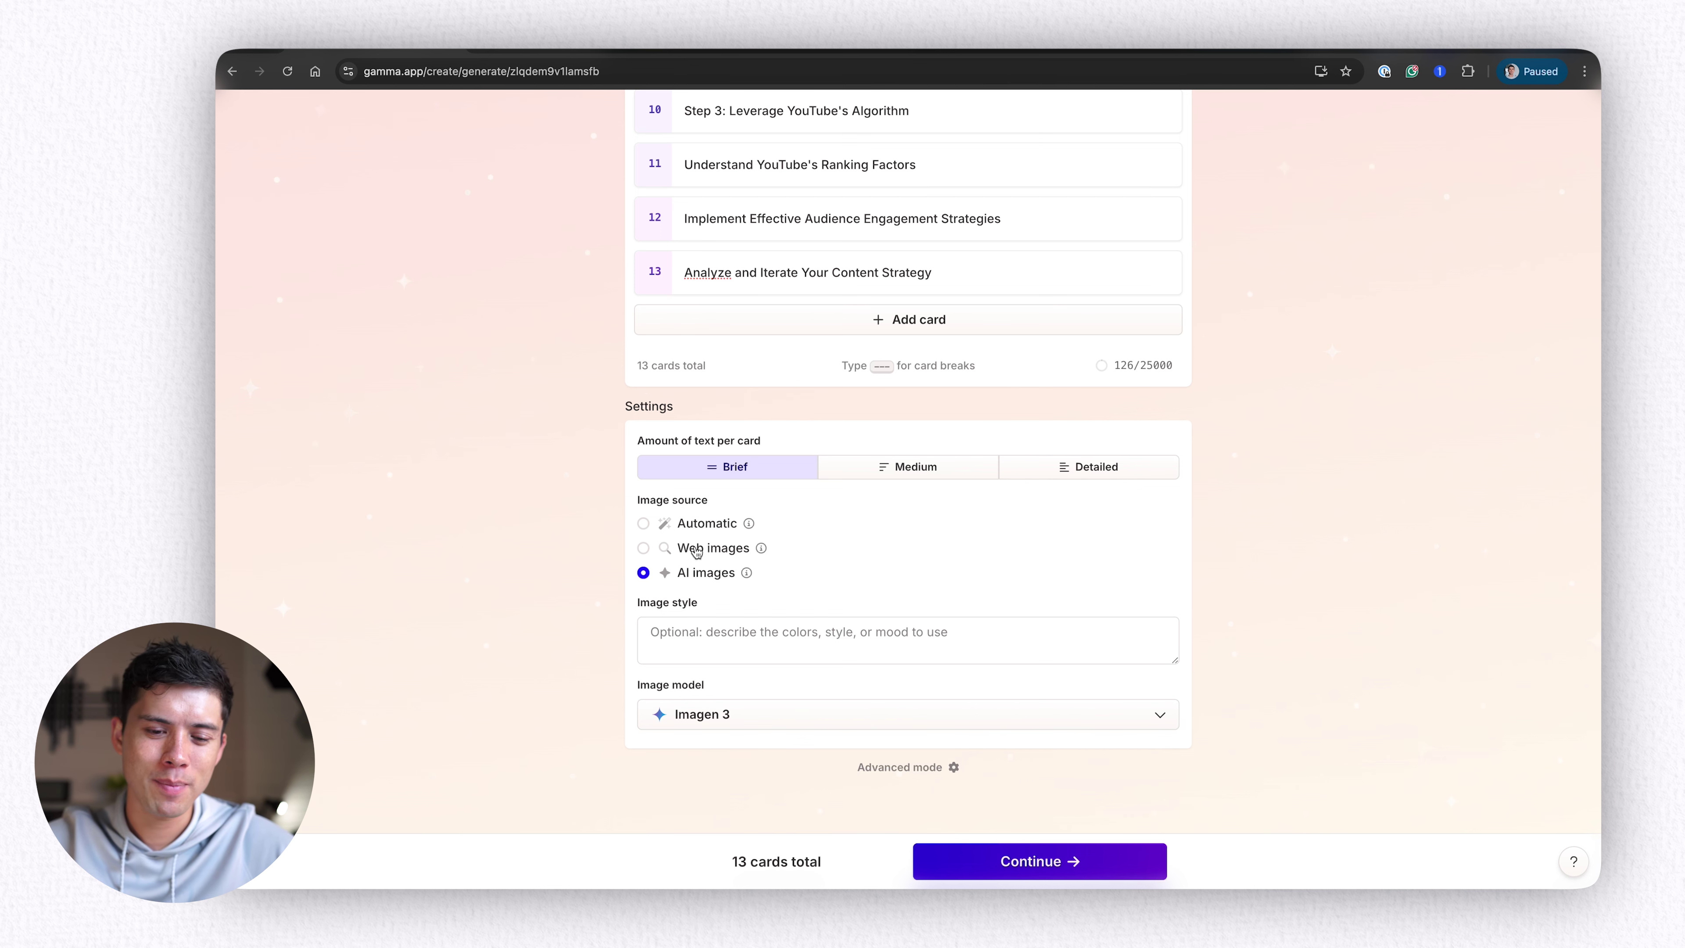
click(643, 525)
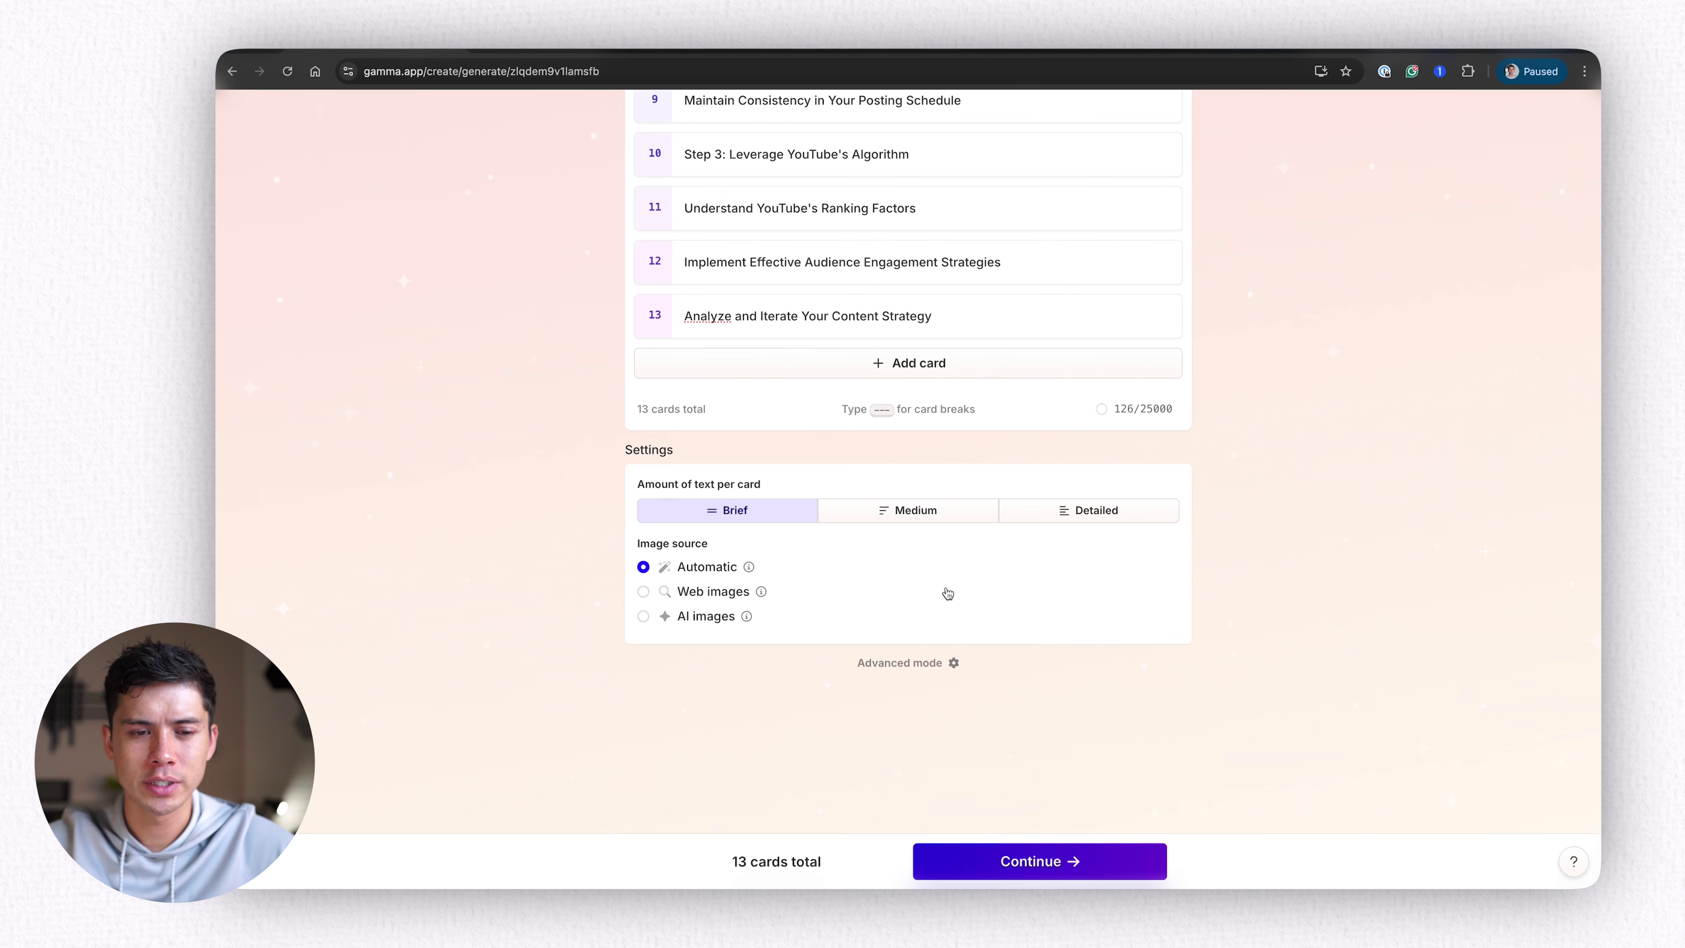
Step: Continue to theme selection, apply the Nebulae theme, and generate the deck
click(1065, 862)
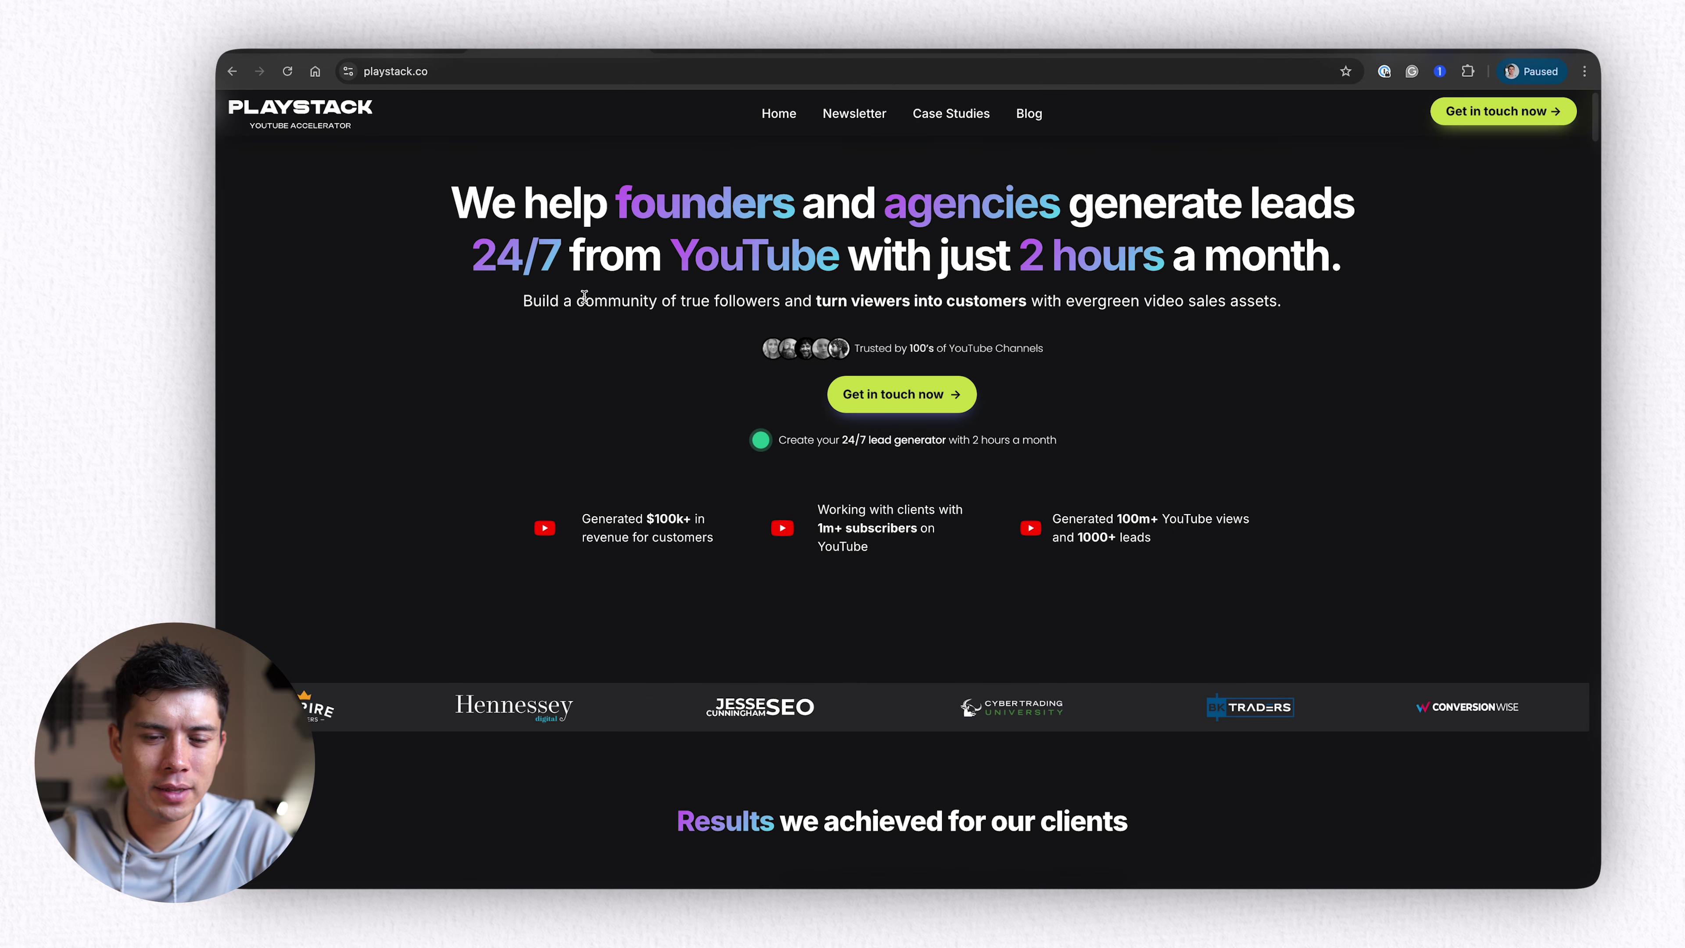
mouse_move(619, 201)
mouse_down()
mouse_move(732, 207)
mouse_move(621, 207)
mouse_up()
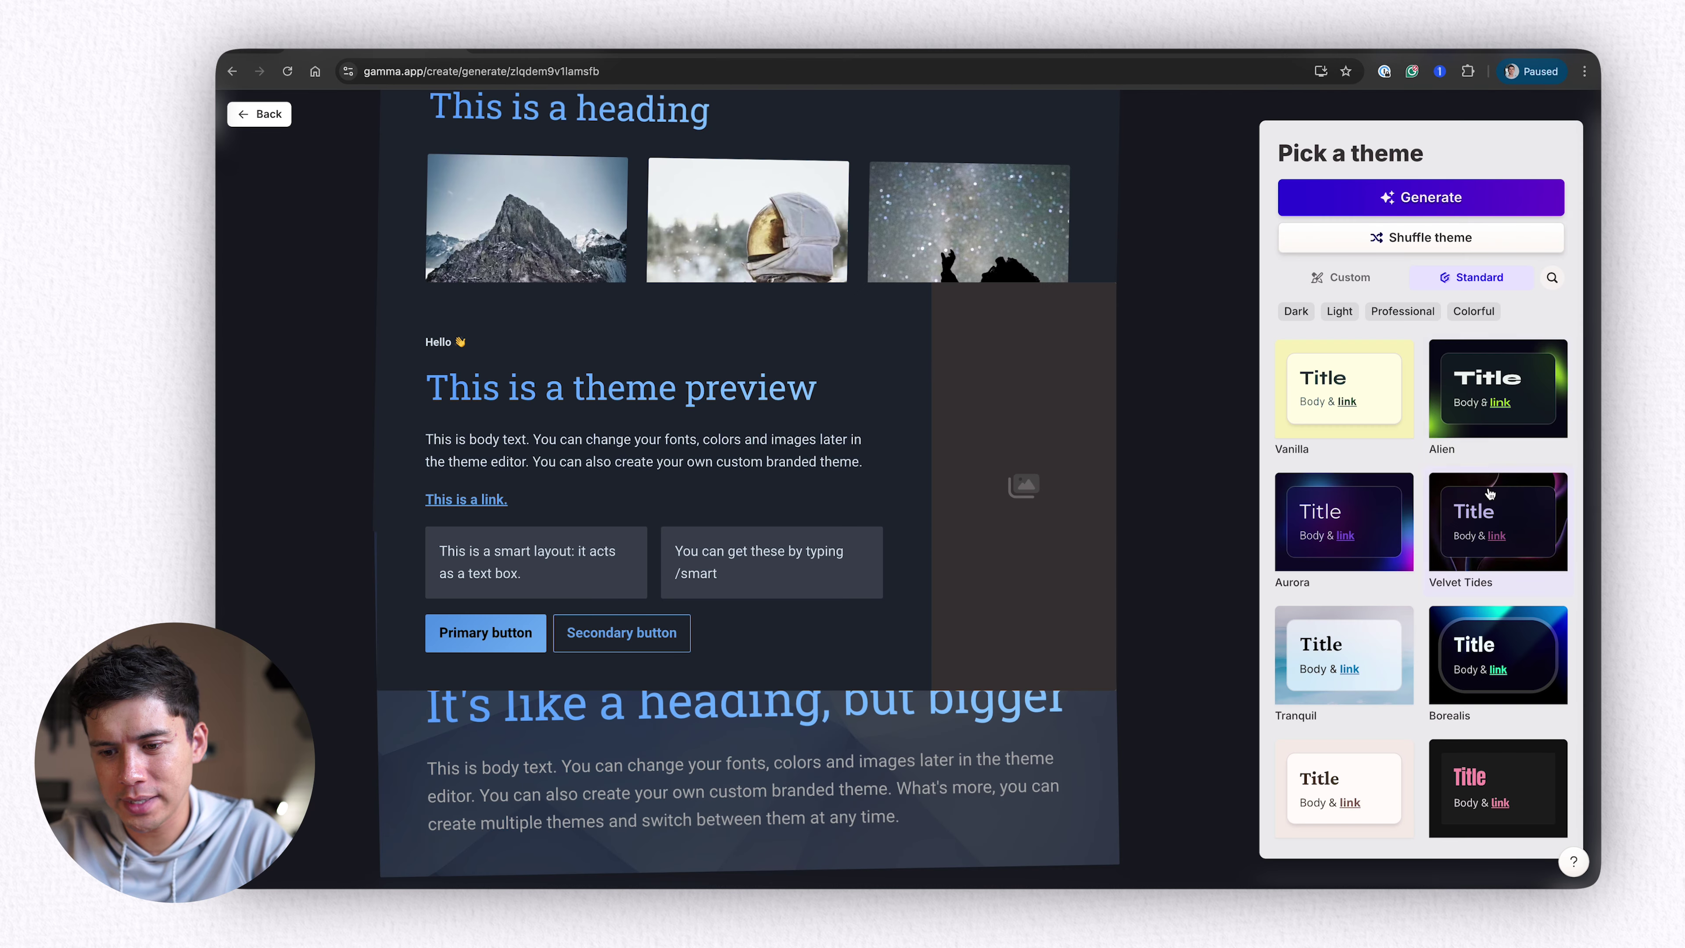
scroll(1503, 535, down, 10)
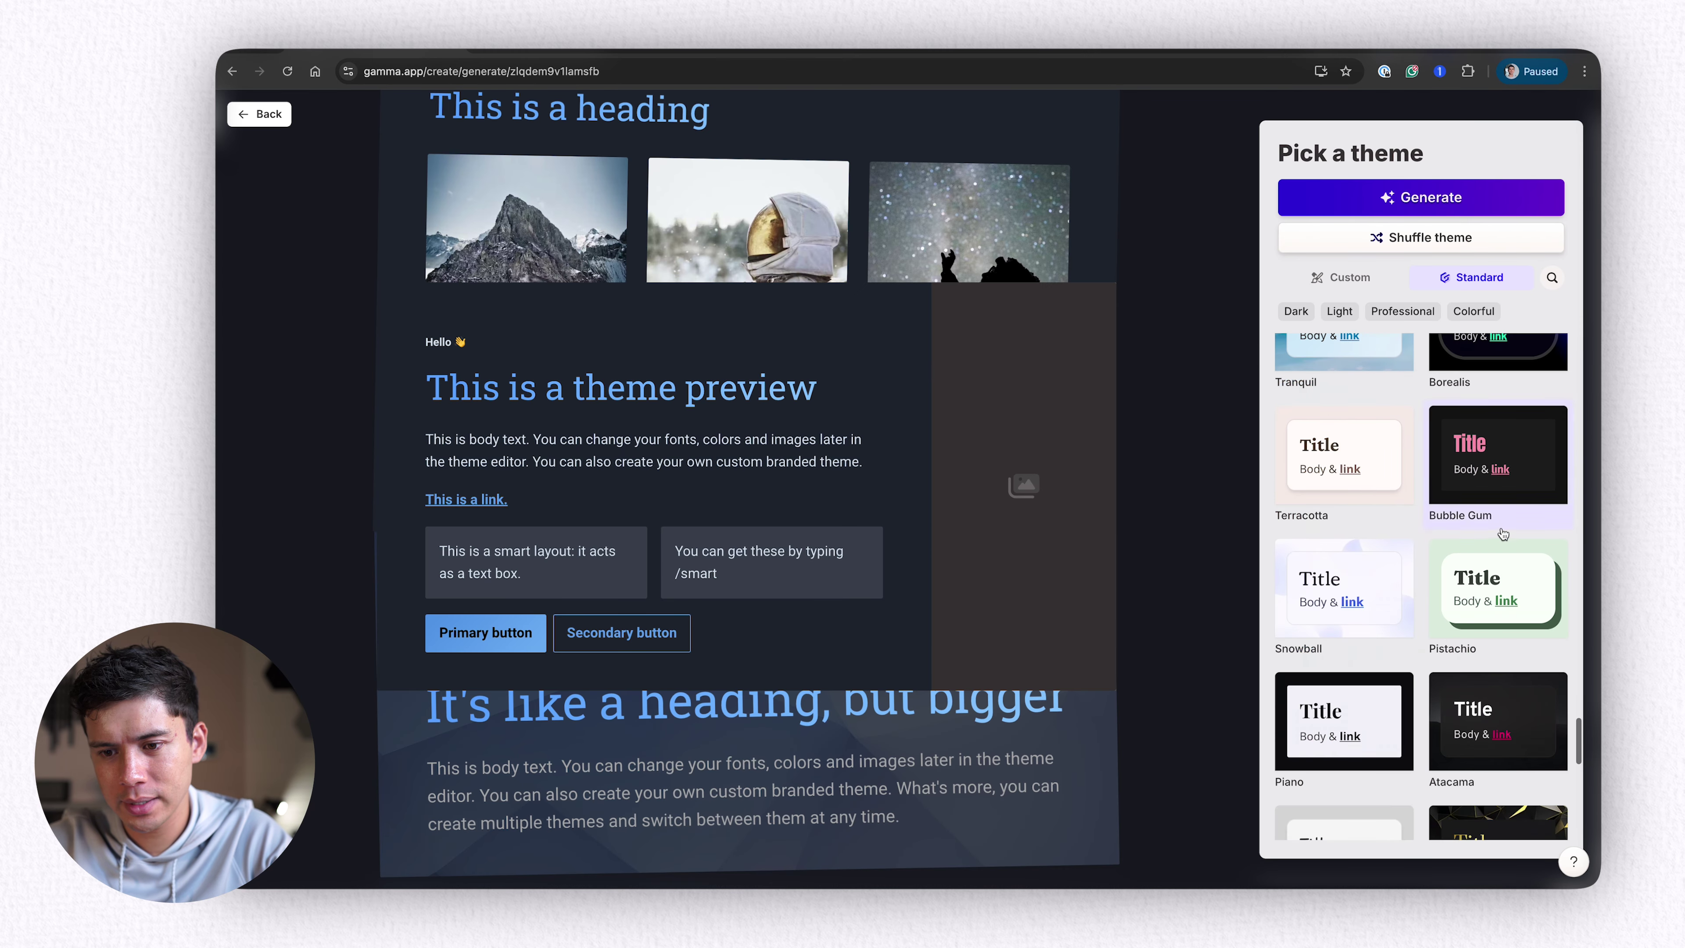
scroll(1503, 534, down, 5)
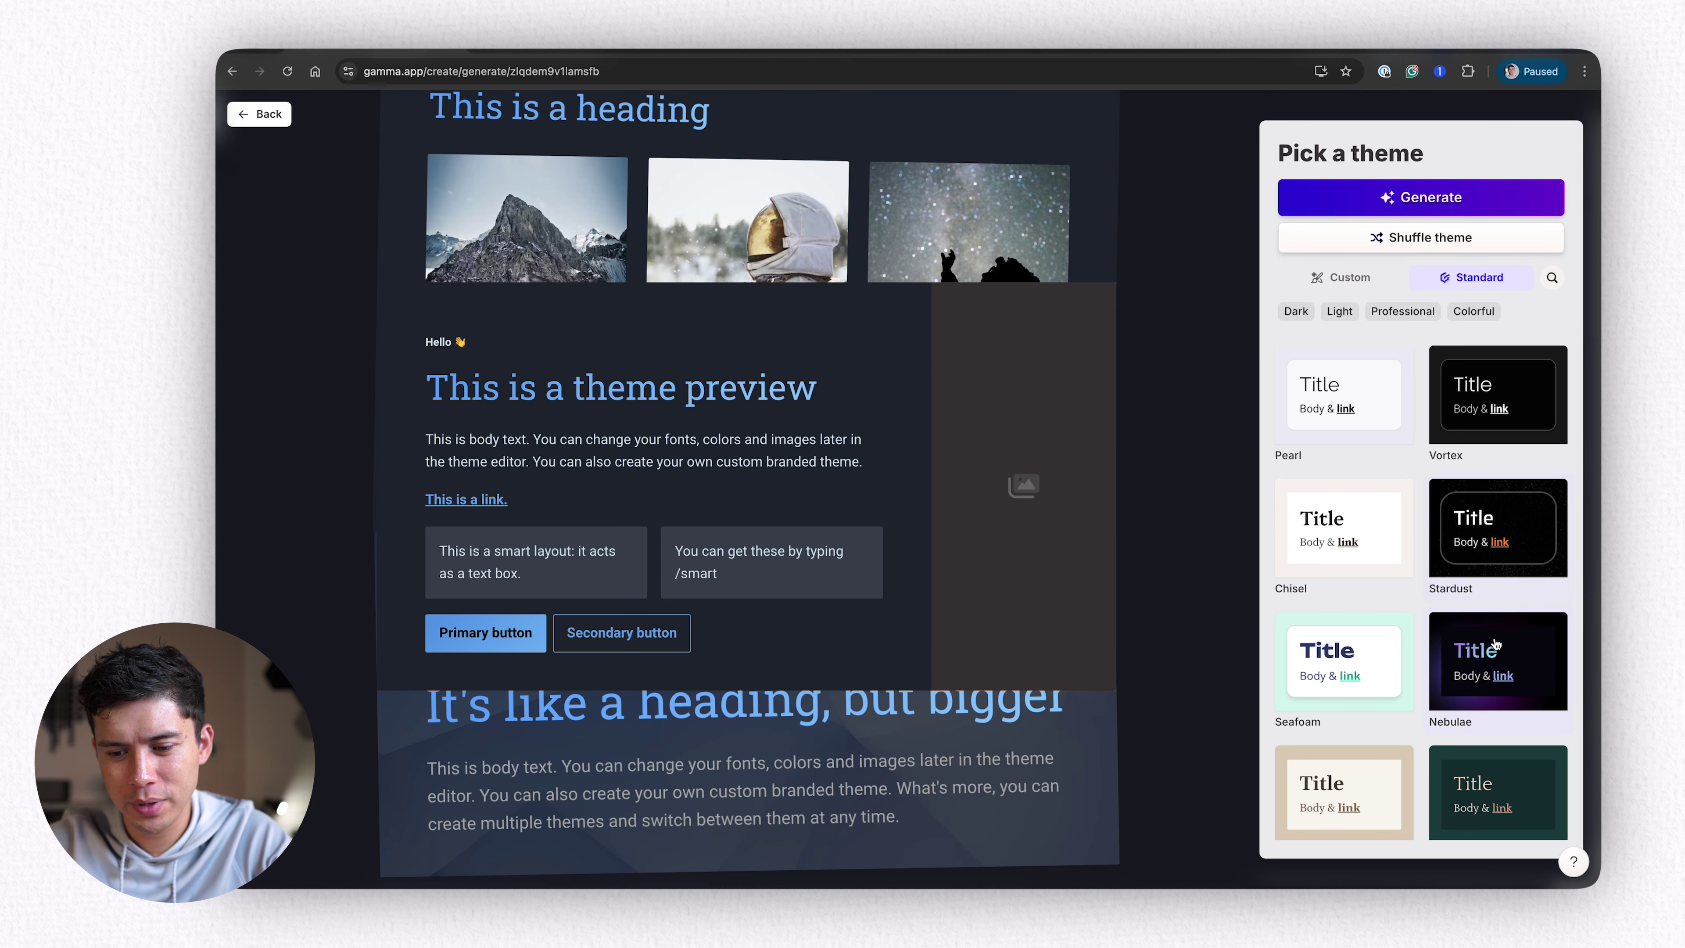
click(1465, 648)
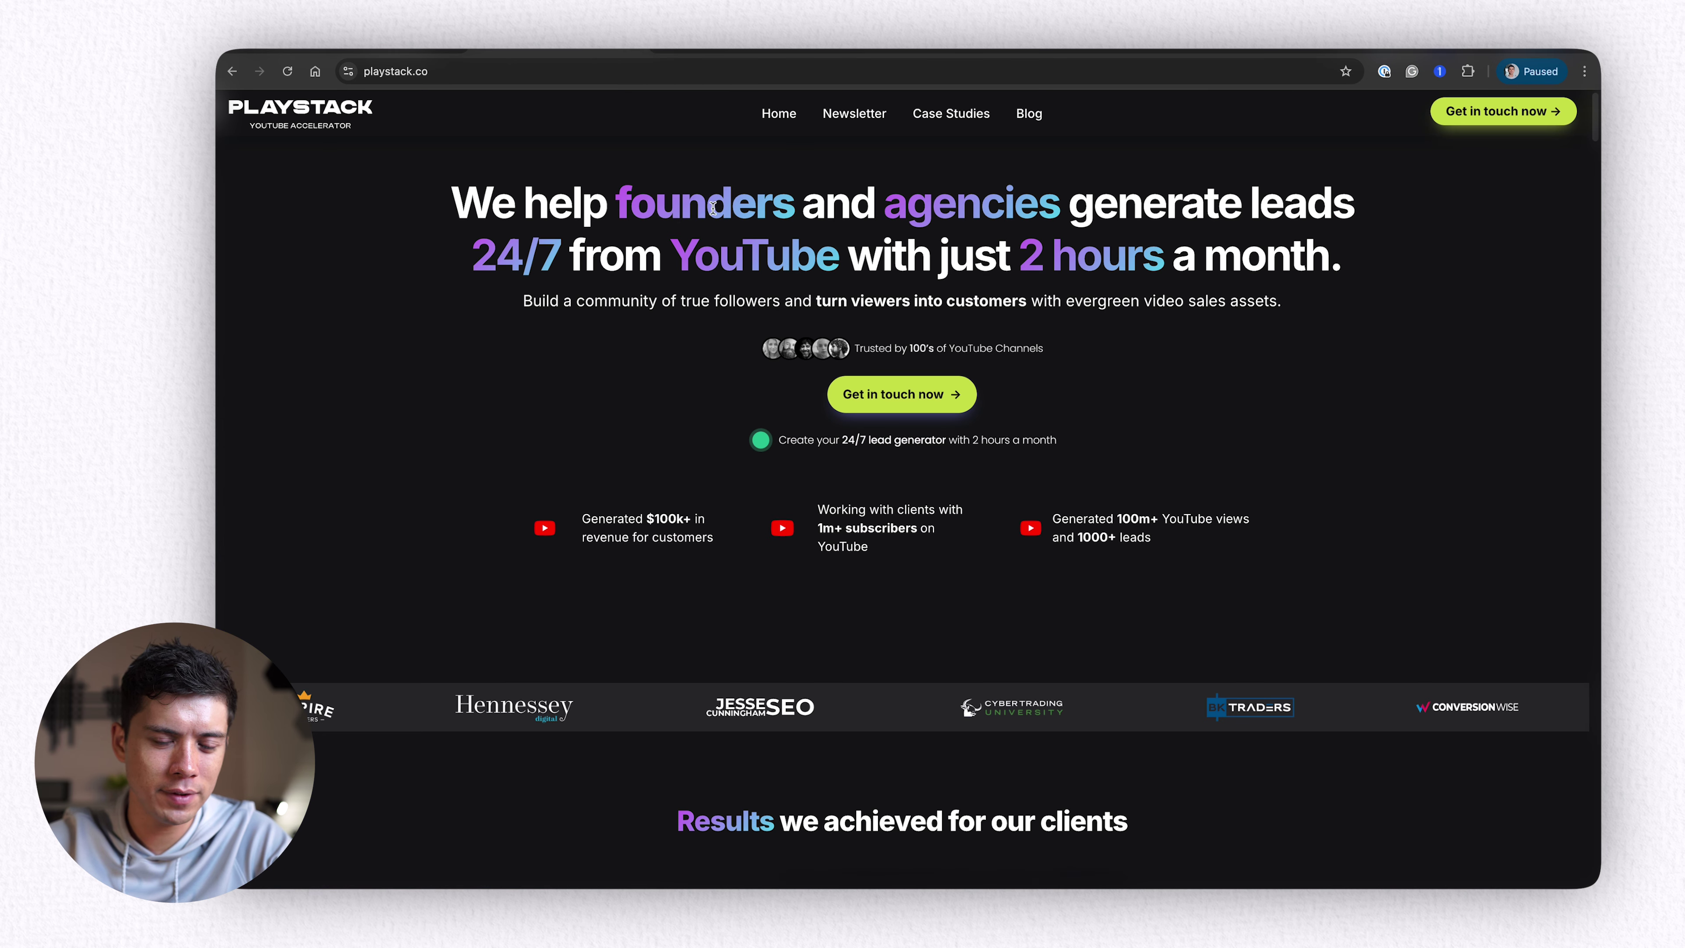
drag(617, 203, 793, 206)
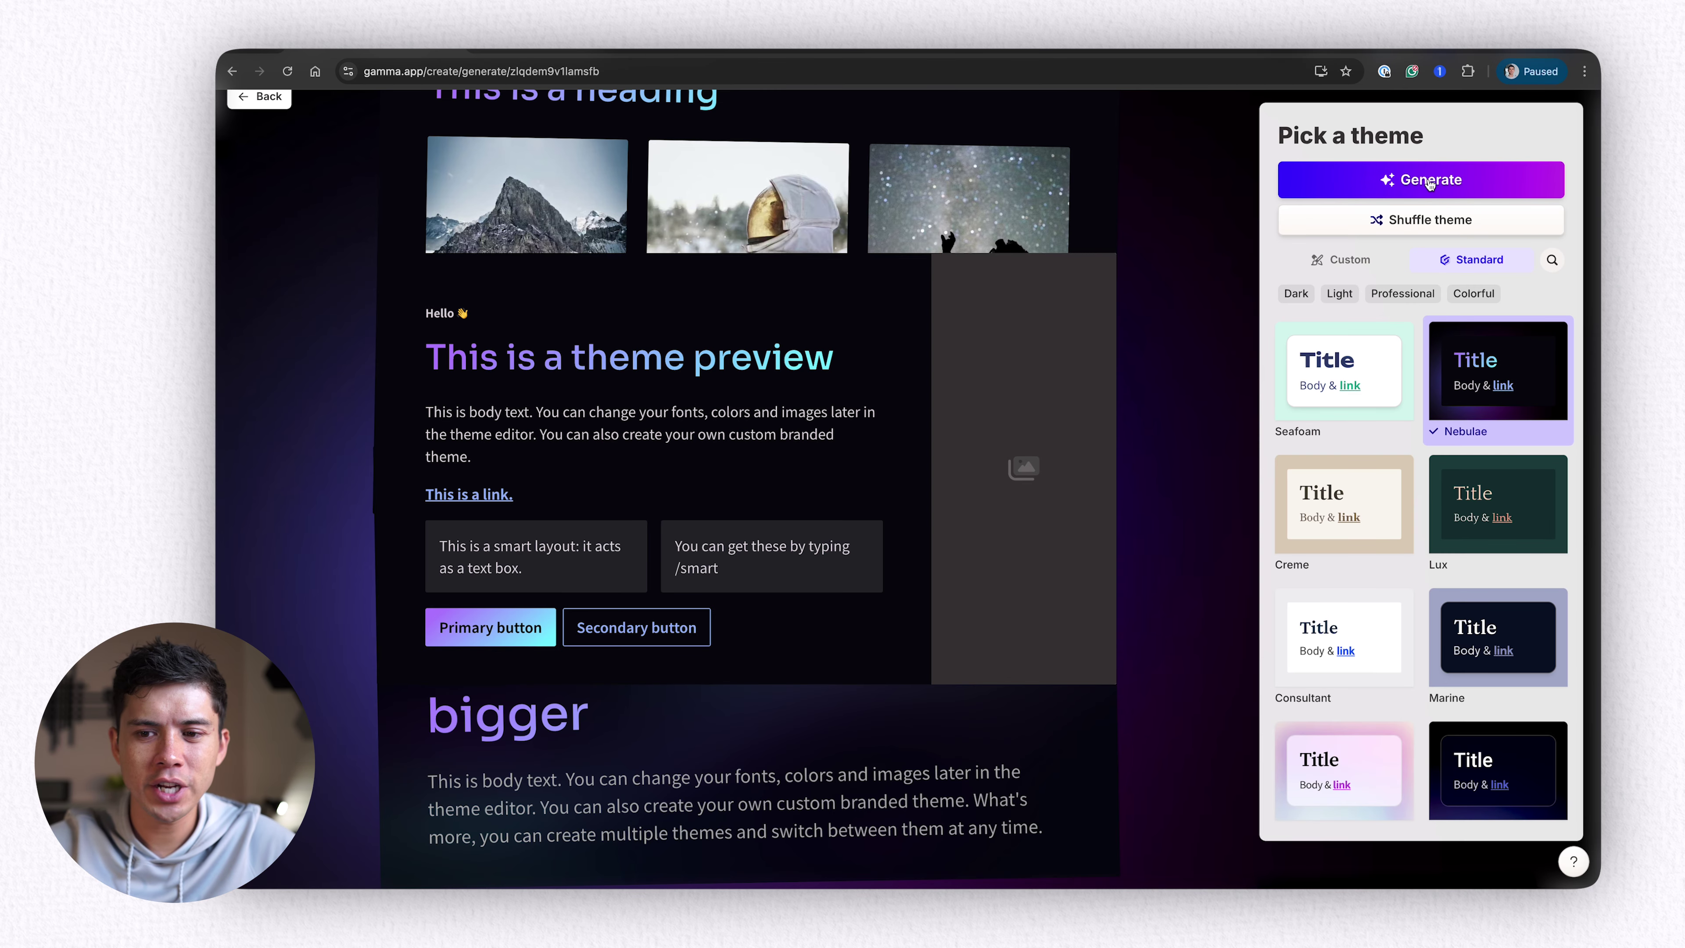
click(1430, 183)
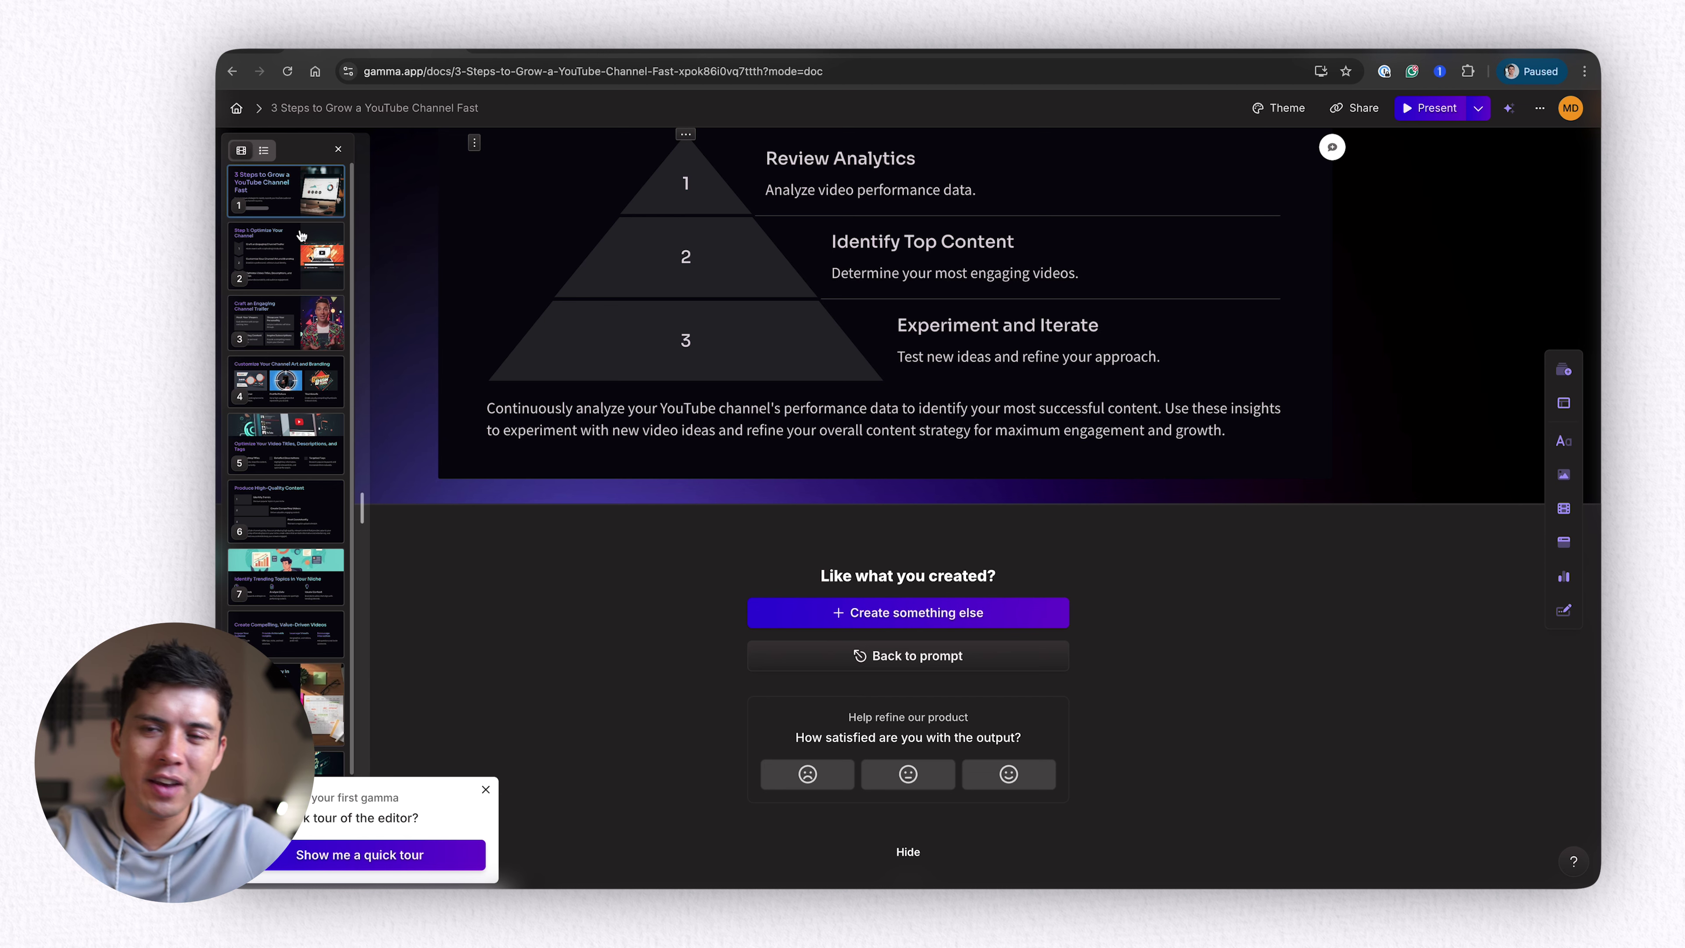
Step: Preview the Step 1: Optimize Your Channel card, return to the title card, and select its monitor photo
click(301, 235)
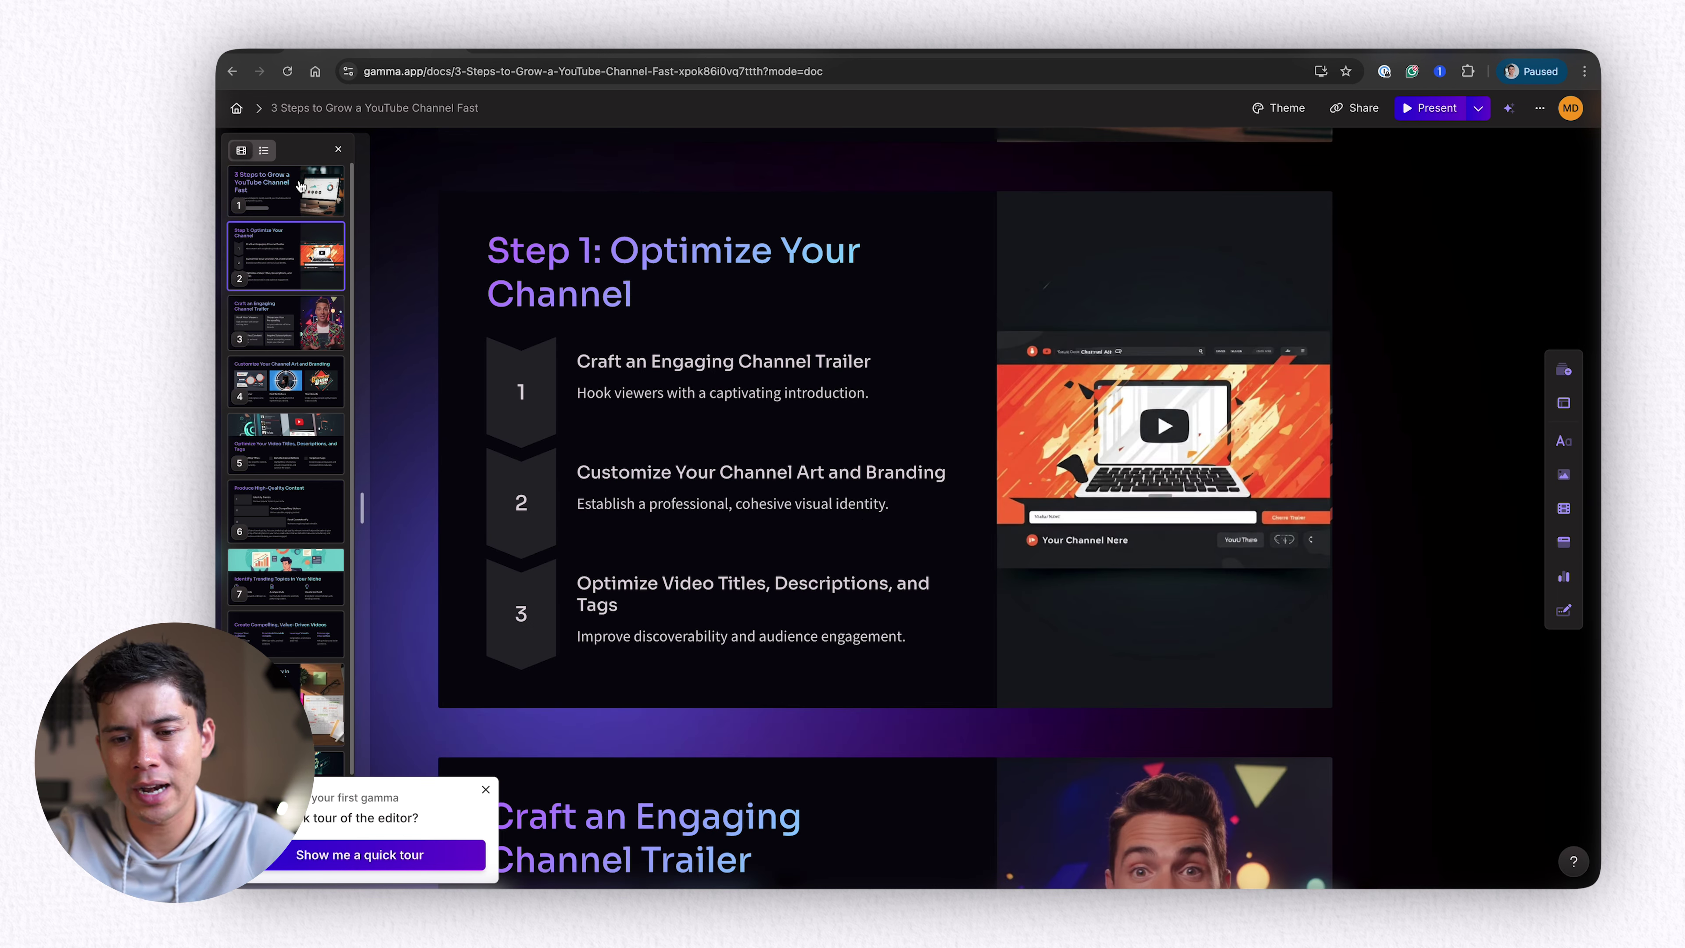
click(301, 186)
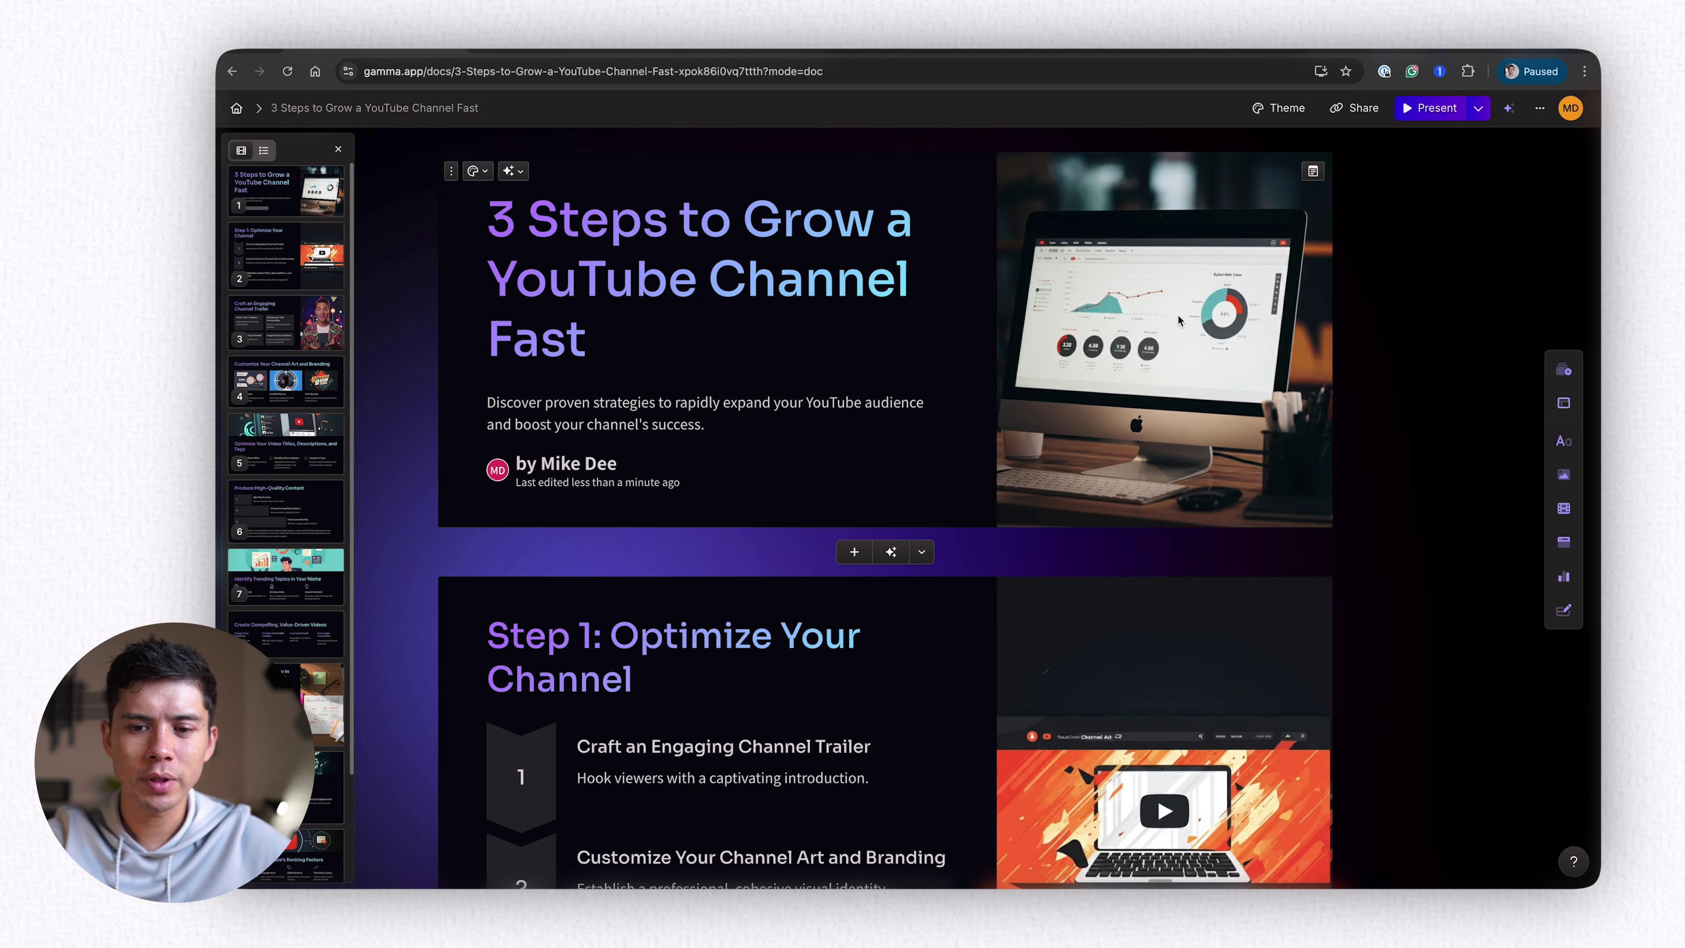
click(1164, 321)
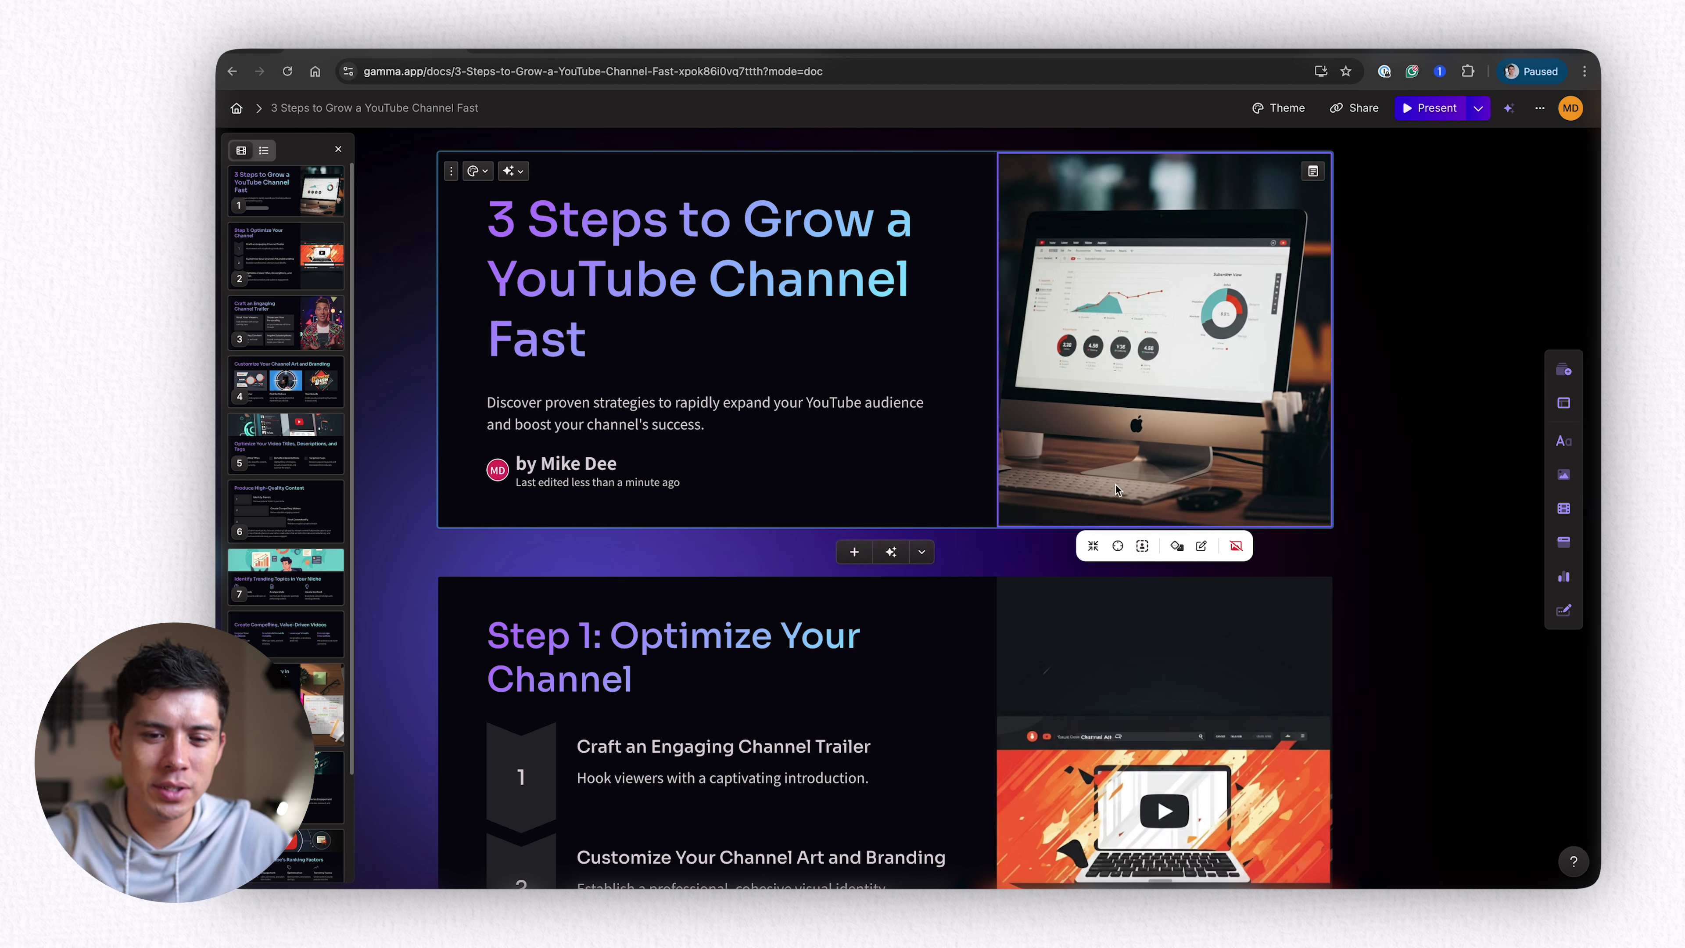
Step: Drag Profile Picture Flipped.png from the Chosen Images folder onto the title card image
key(super+Tab)
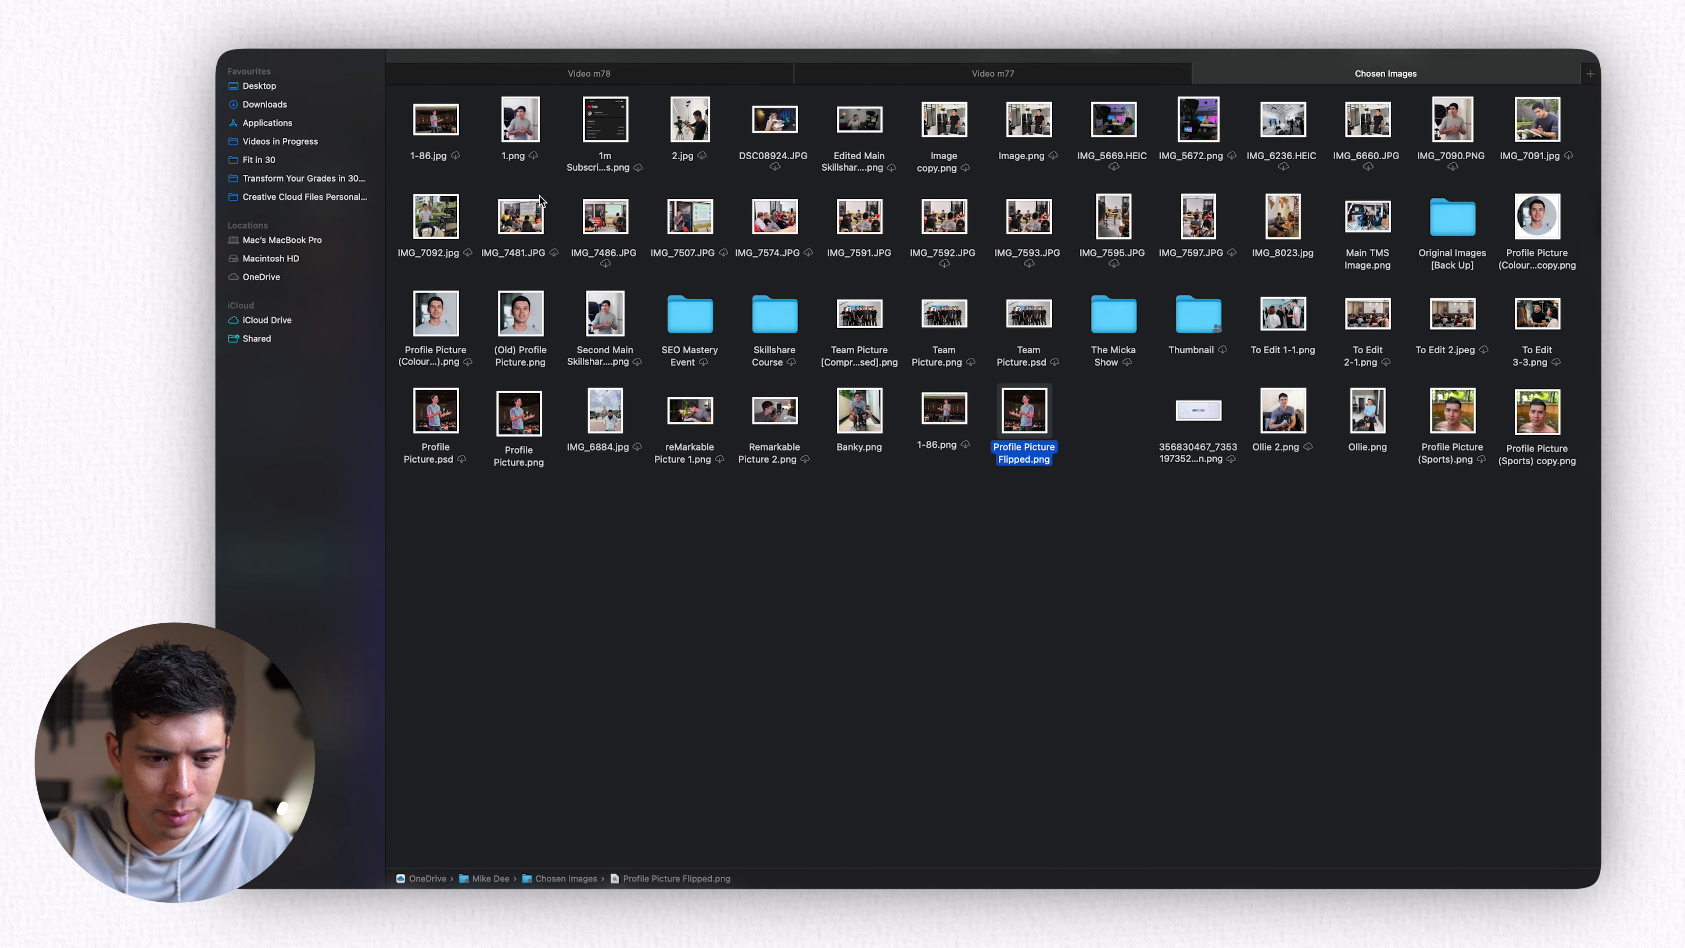
drag(1019, 416, 1061, 339)
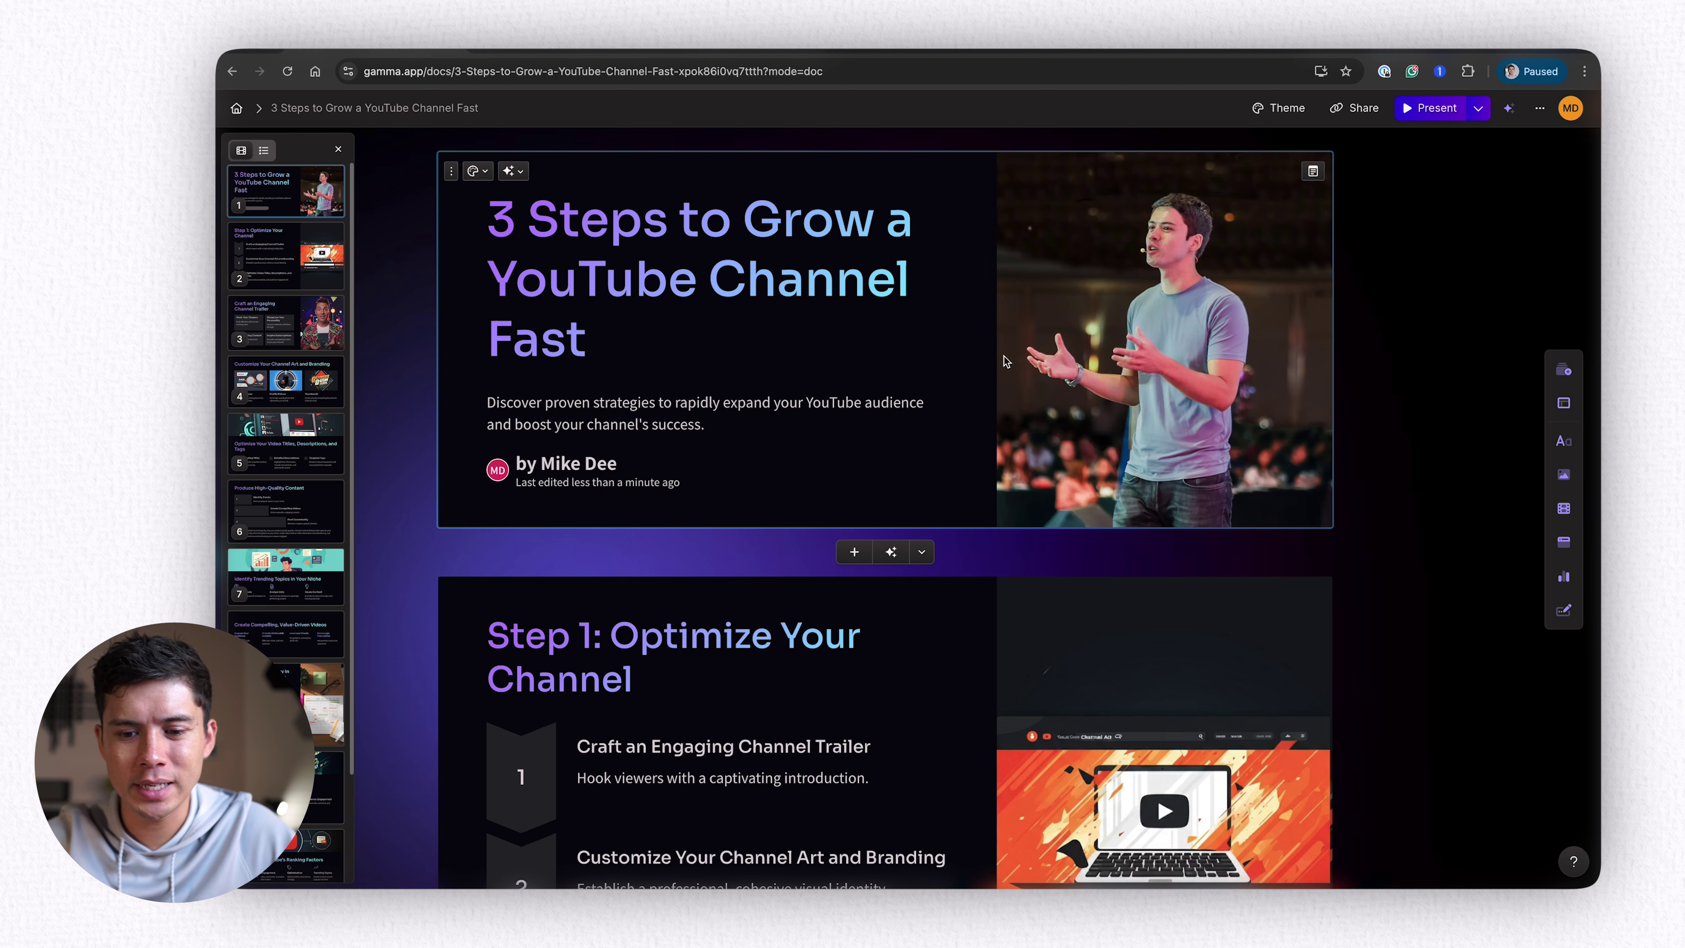
scroll(809, 403, down, 1)
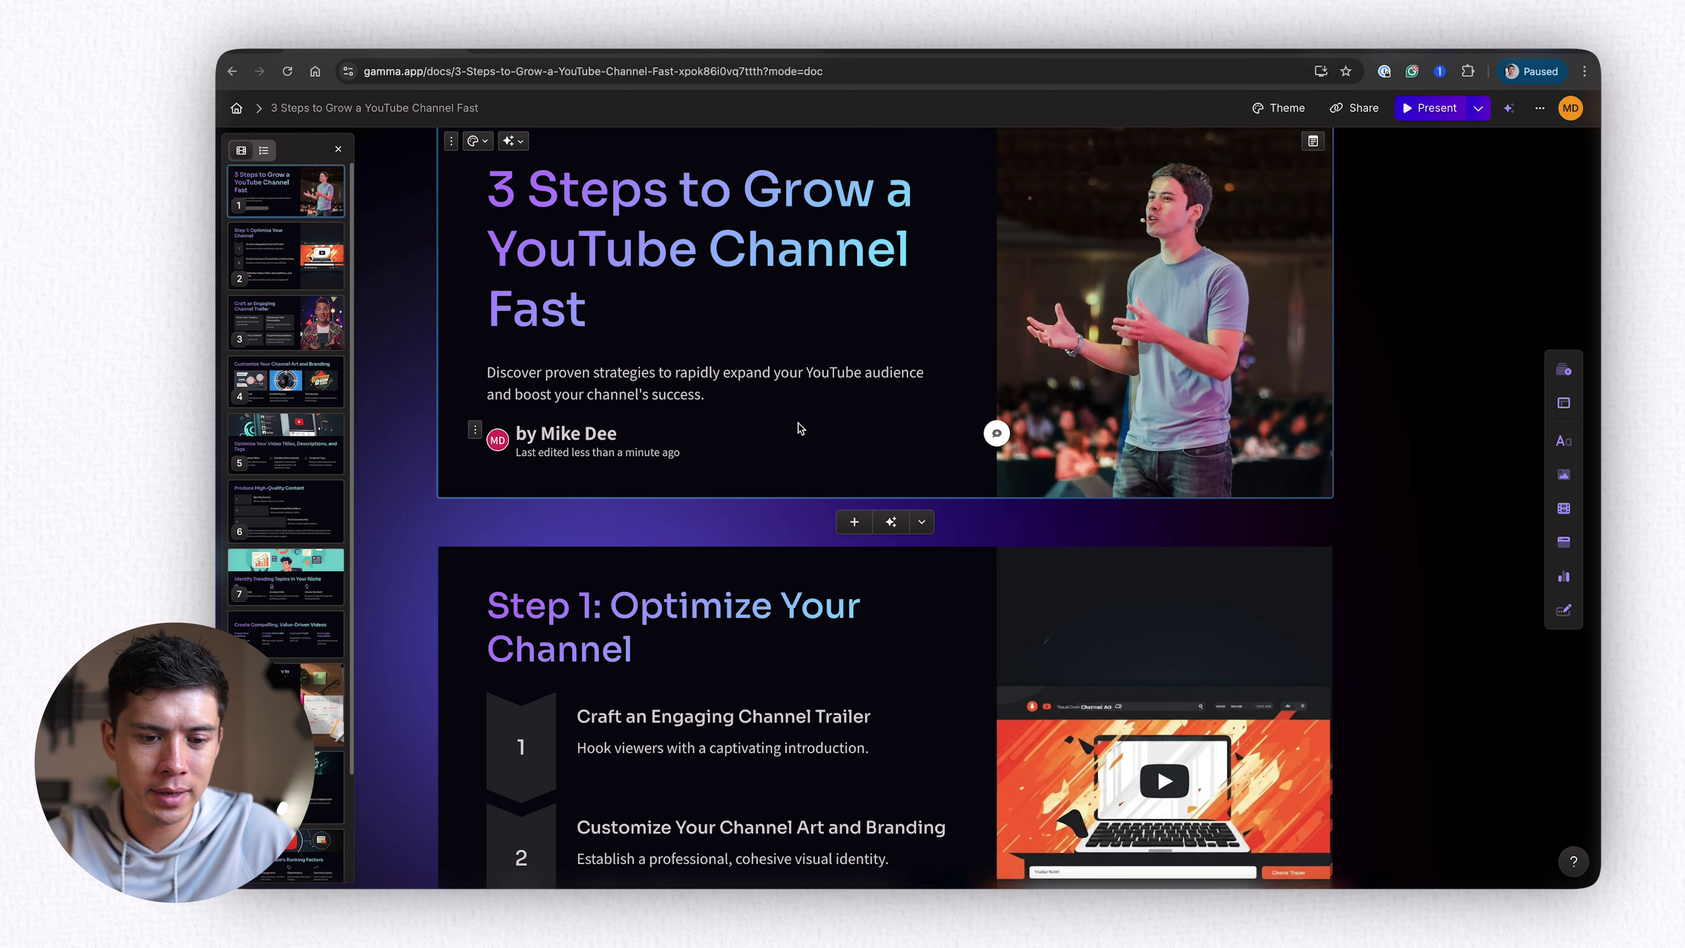
scroll(800, 427, down, 5)
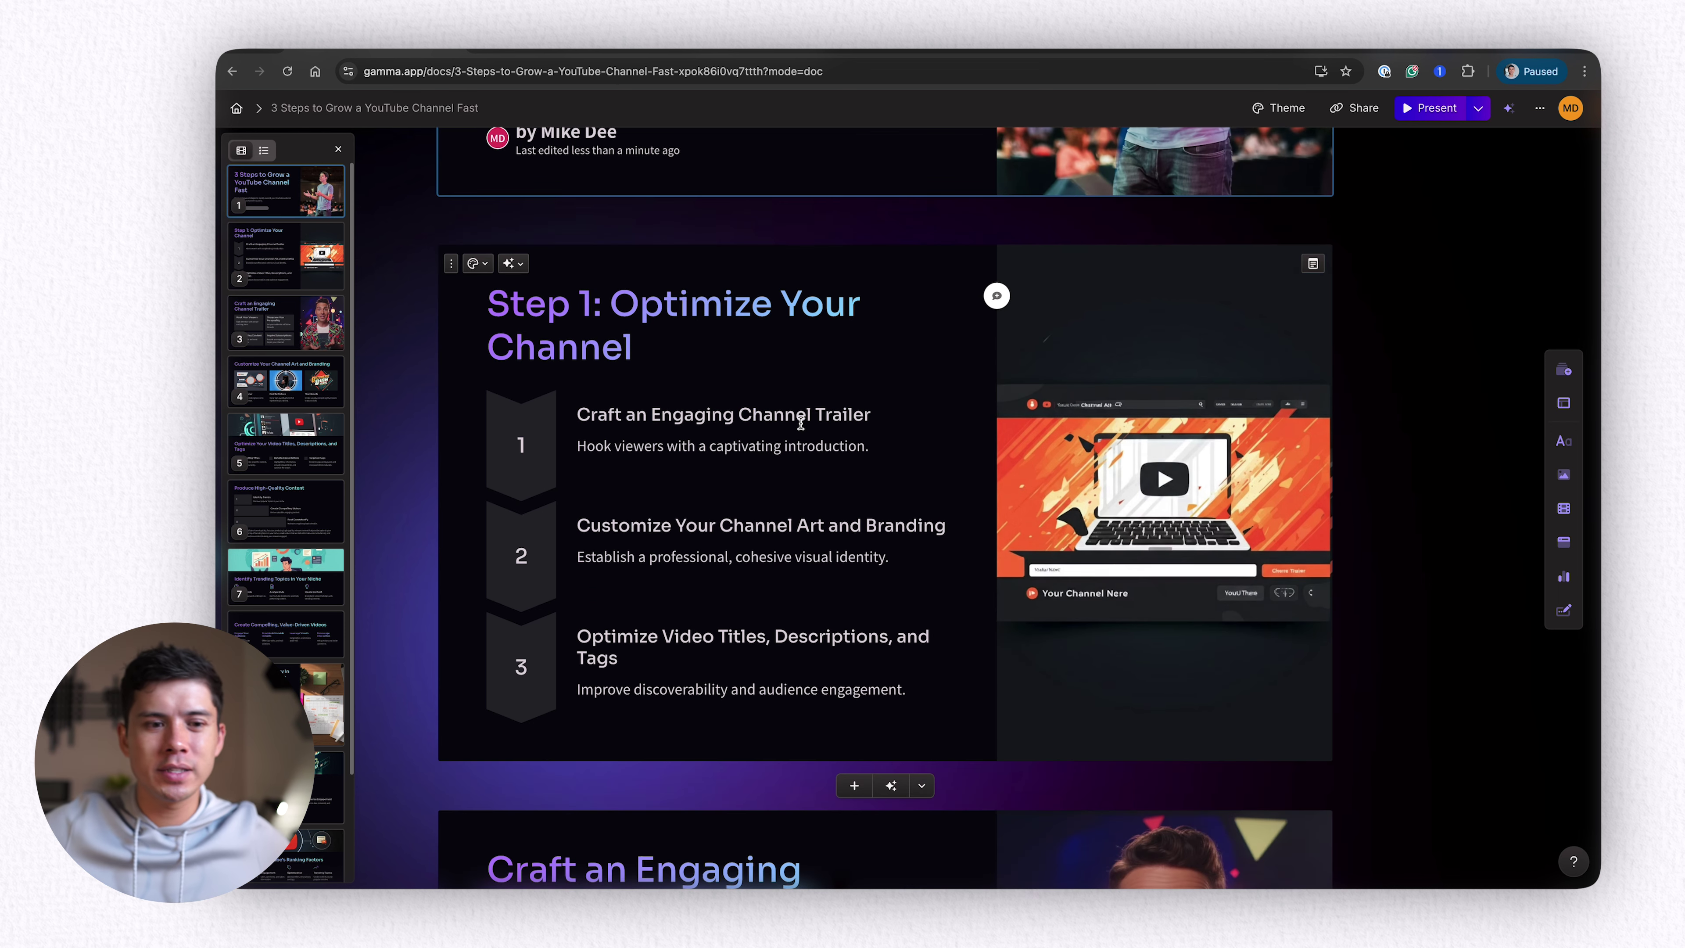
scroll(1078, 487, down, 10)
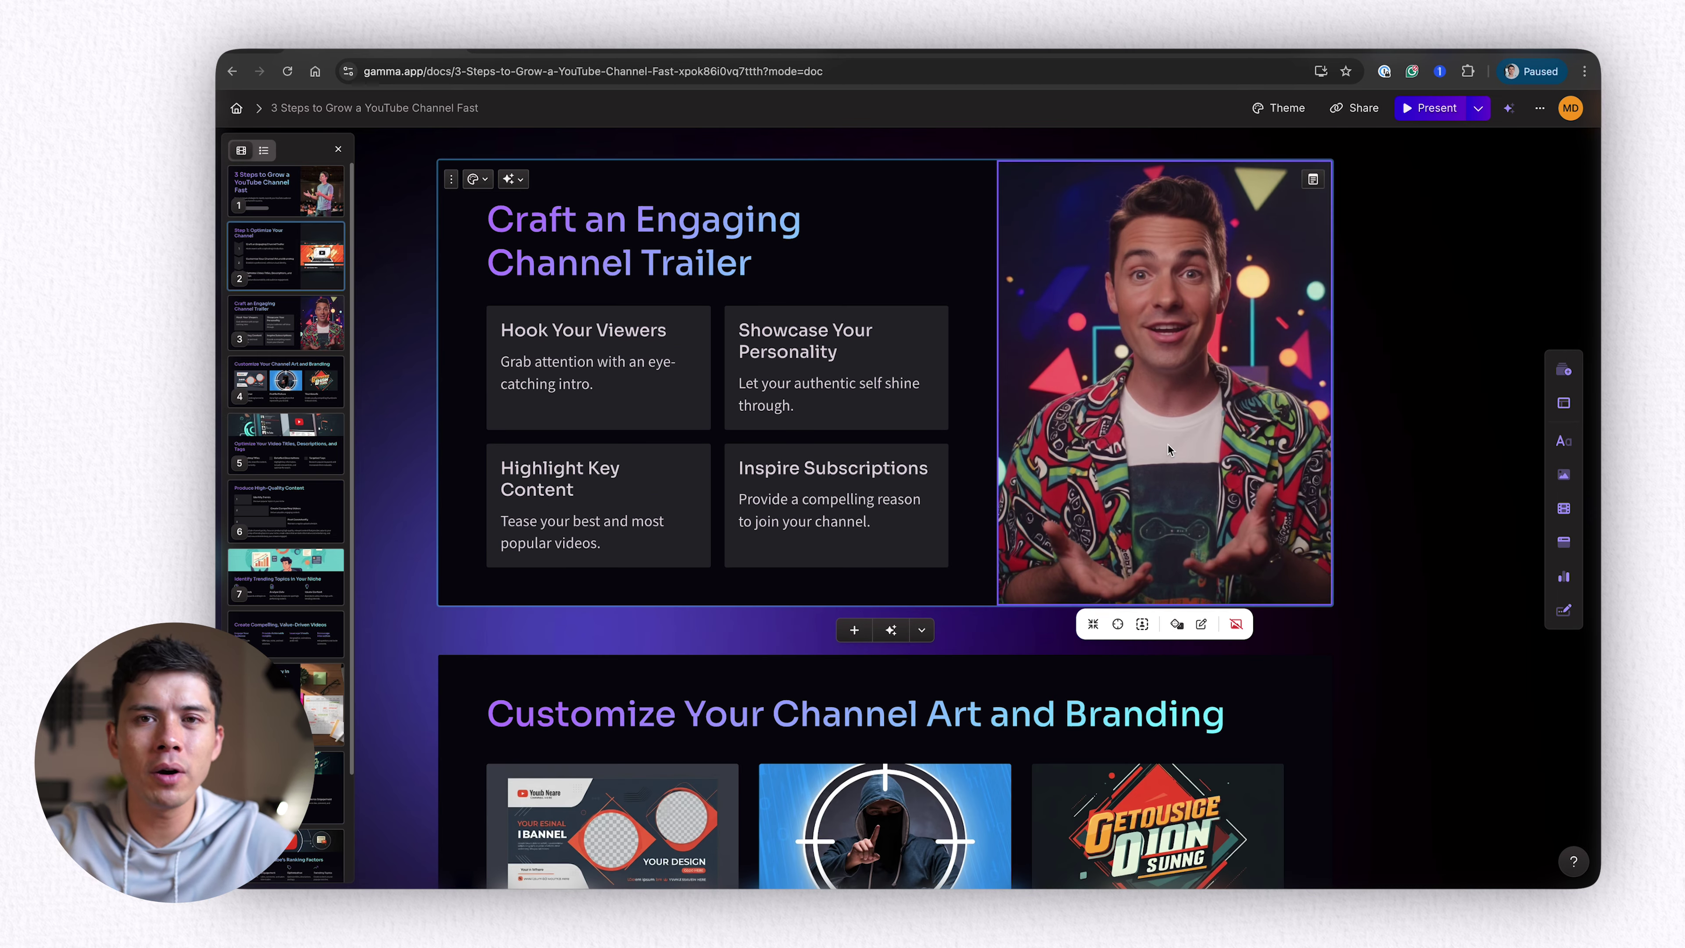
scroll(949, 491, down, 17)
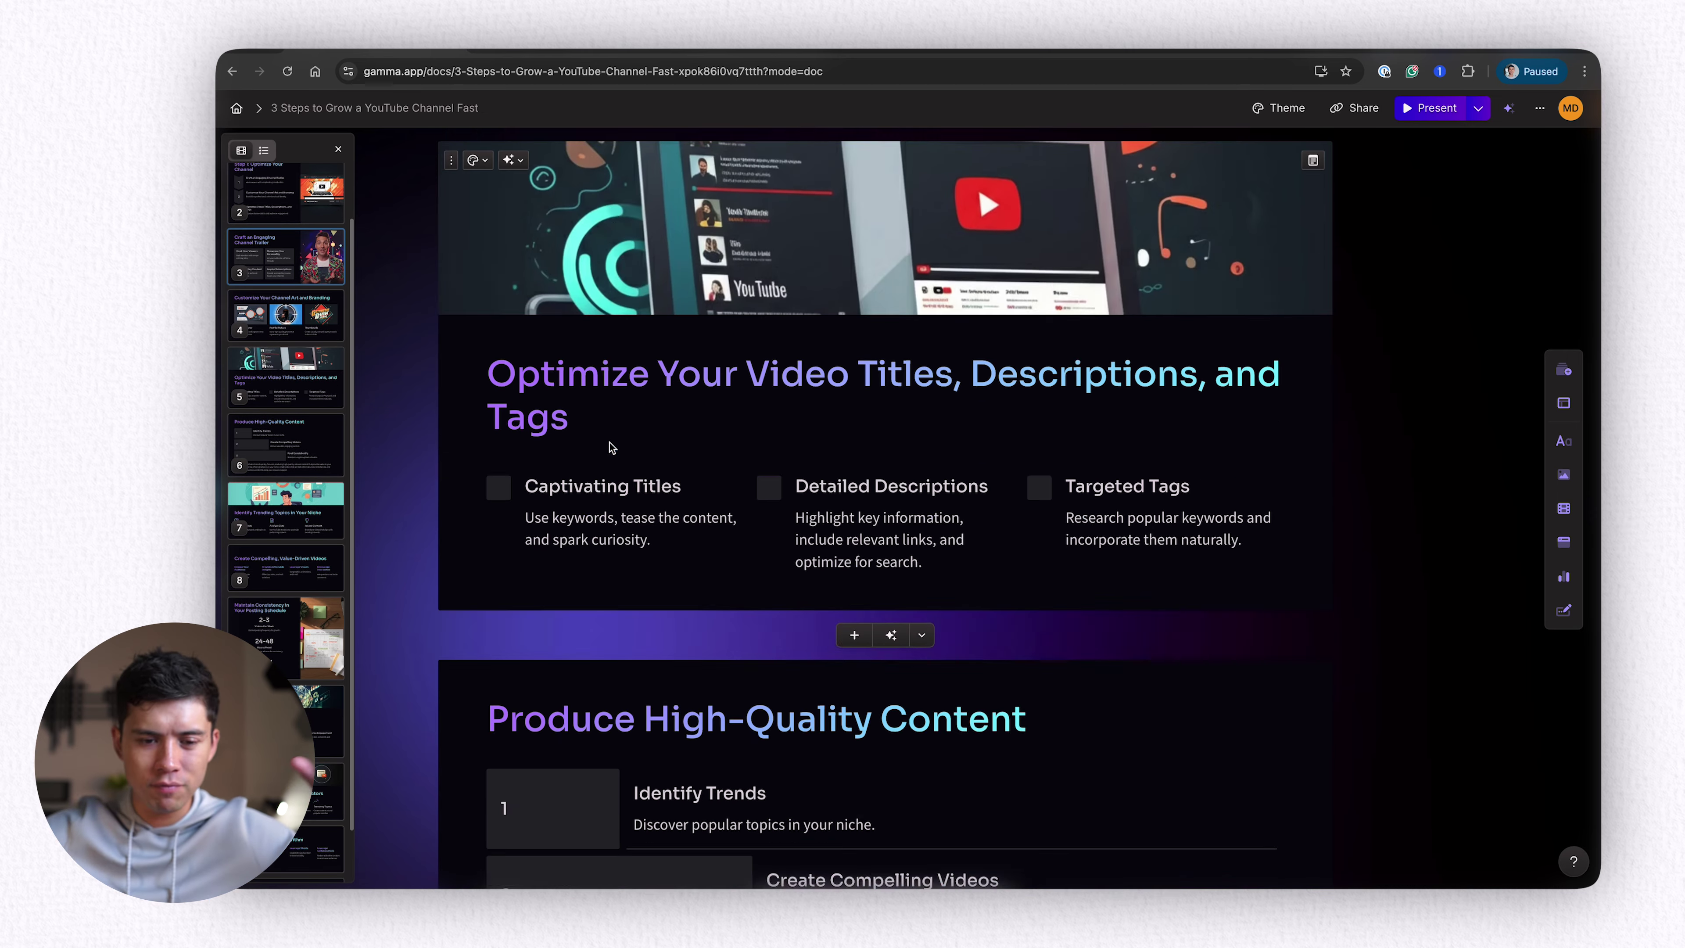
scroll(622, 438, up, 10)
scroll(745, 472, up, 20)
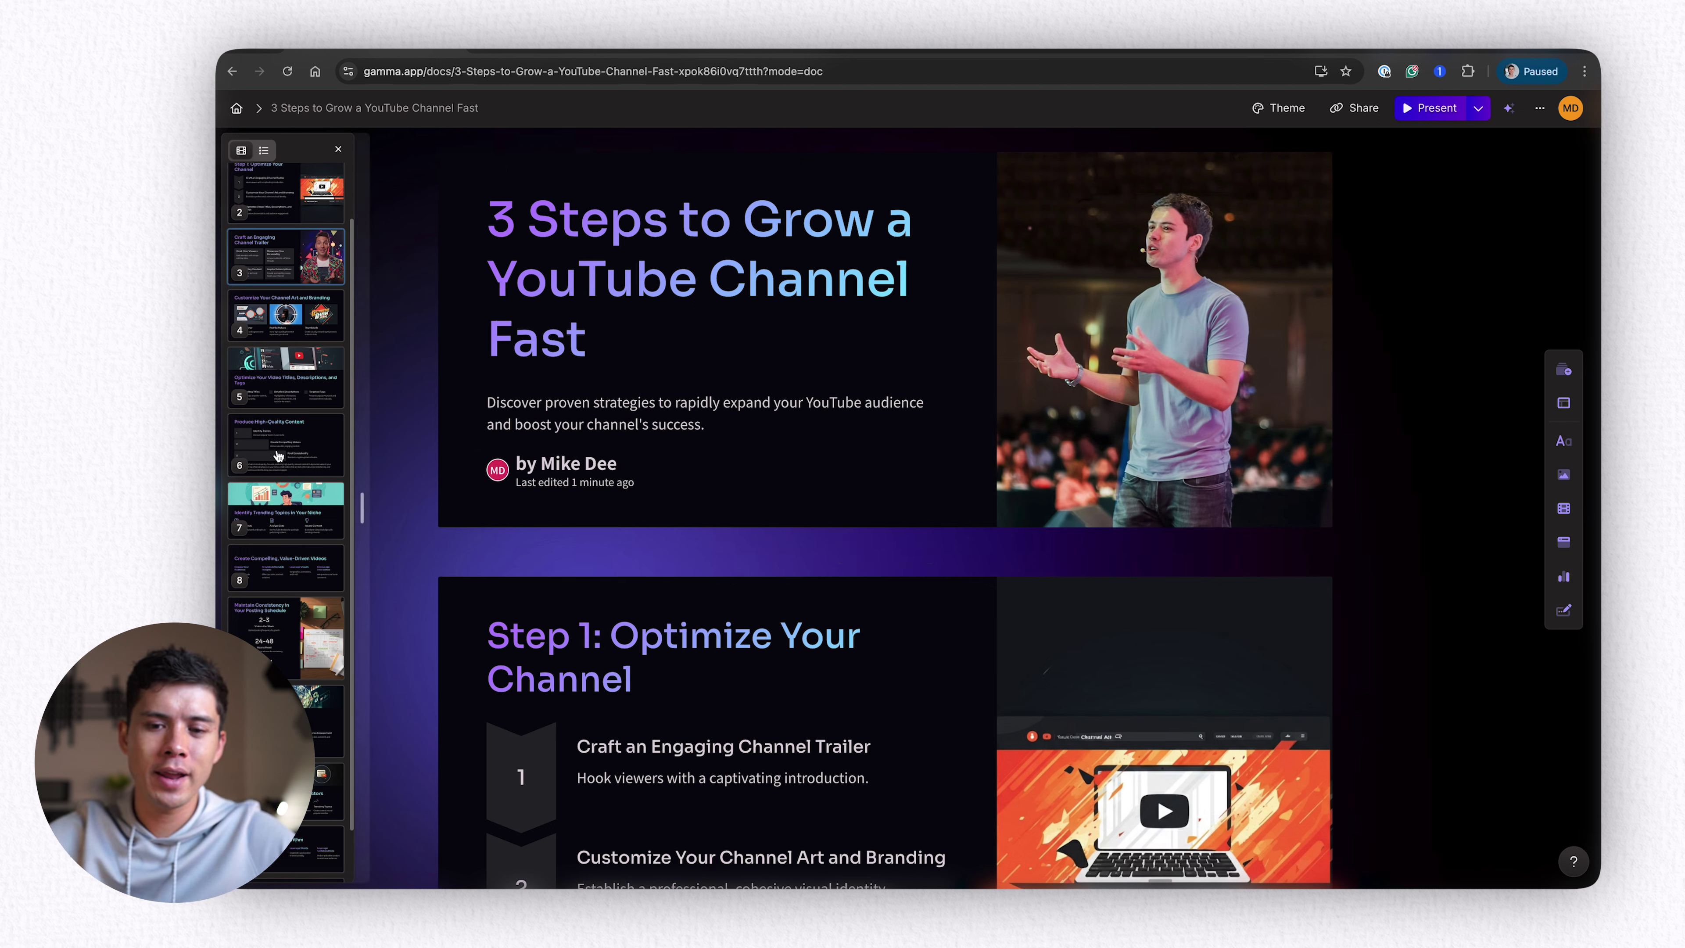
scroll(291, 452, down, 2)
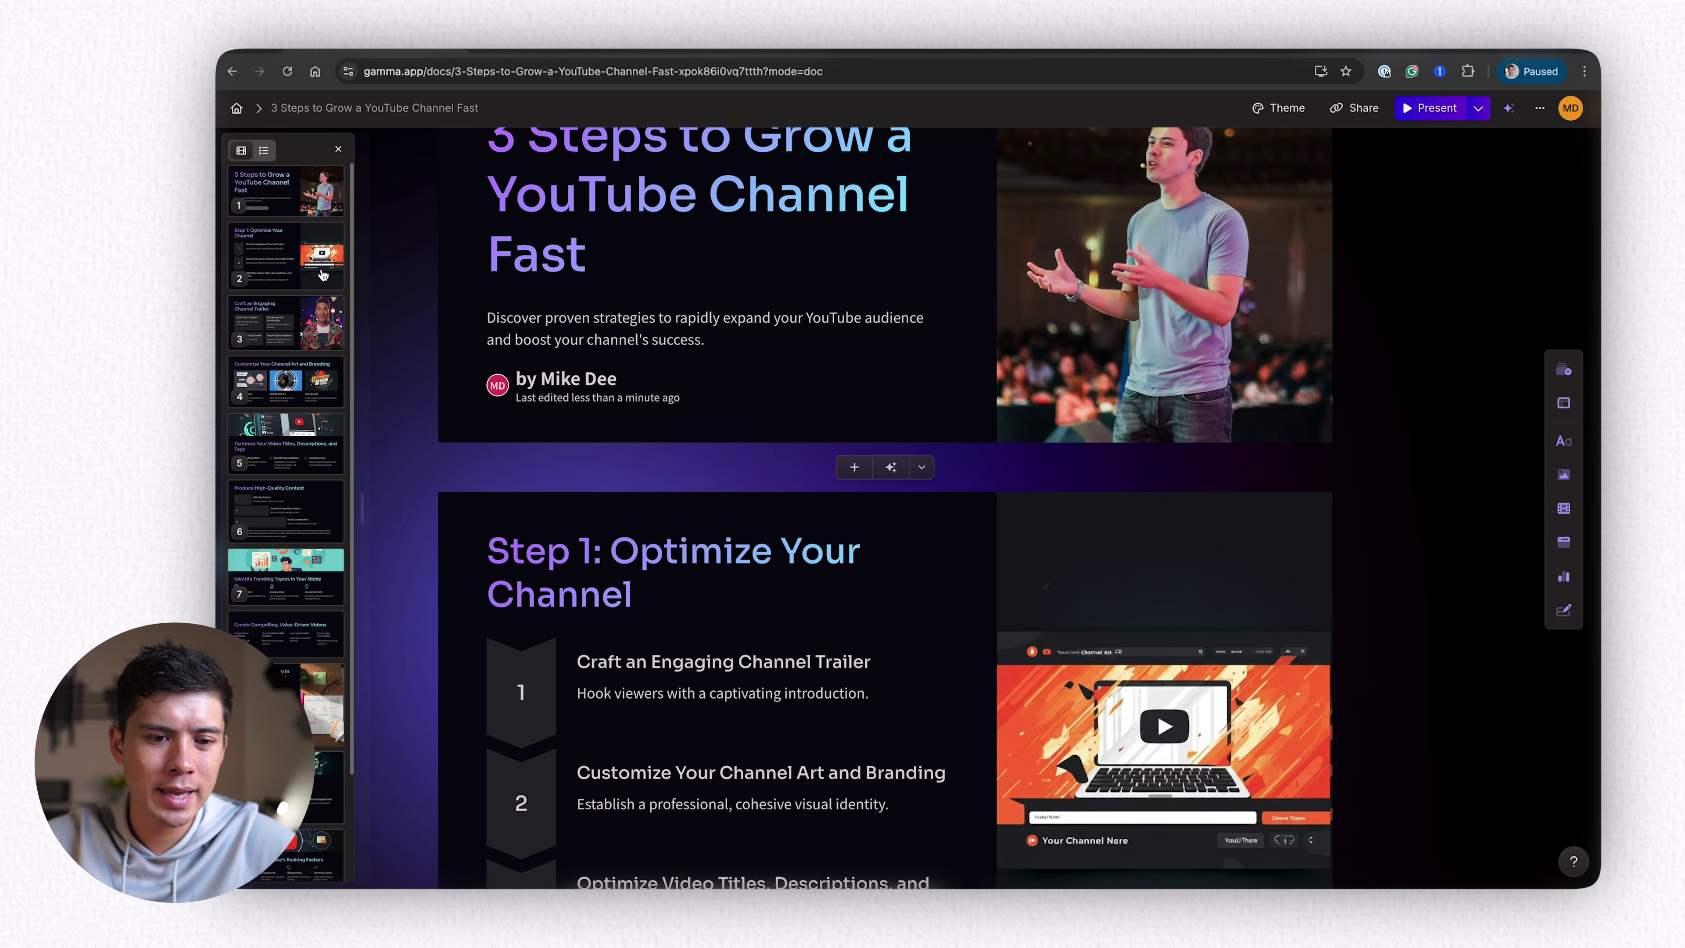
scroll(681, 422, down, 15)
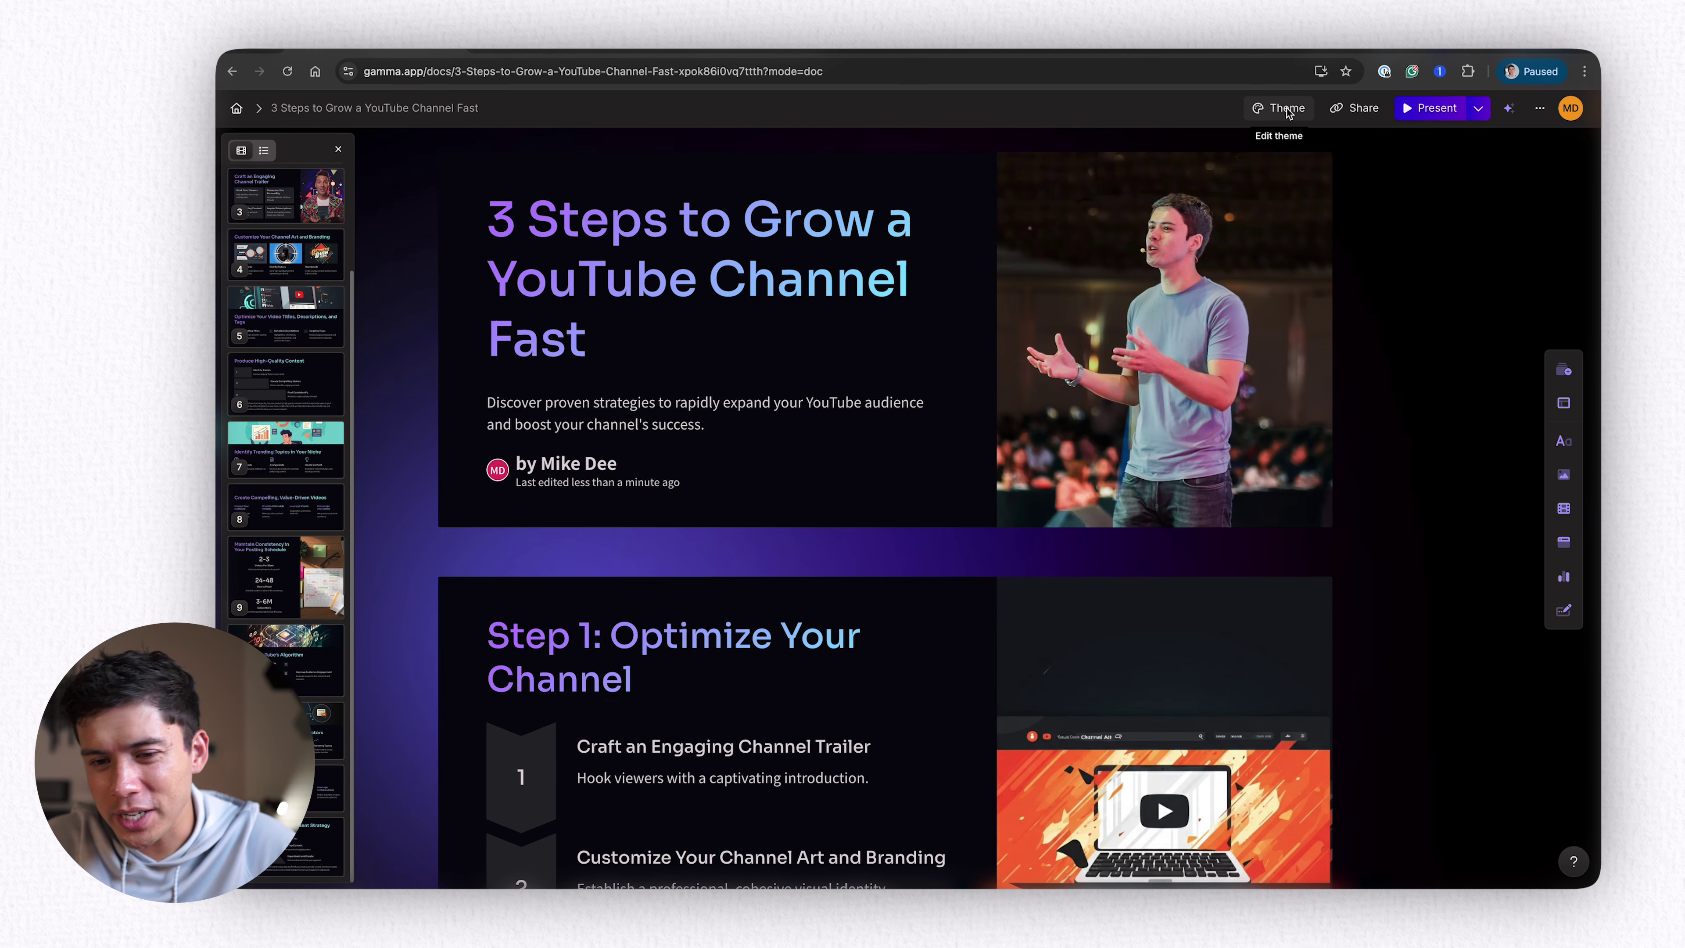
Step: Replace the dark Nebulae theme with the light Gamma theme from the Standard list
click(1287, 110)
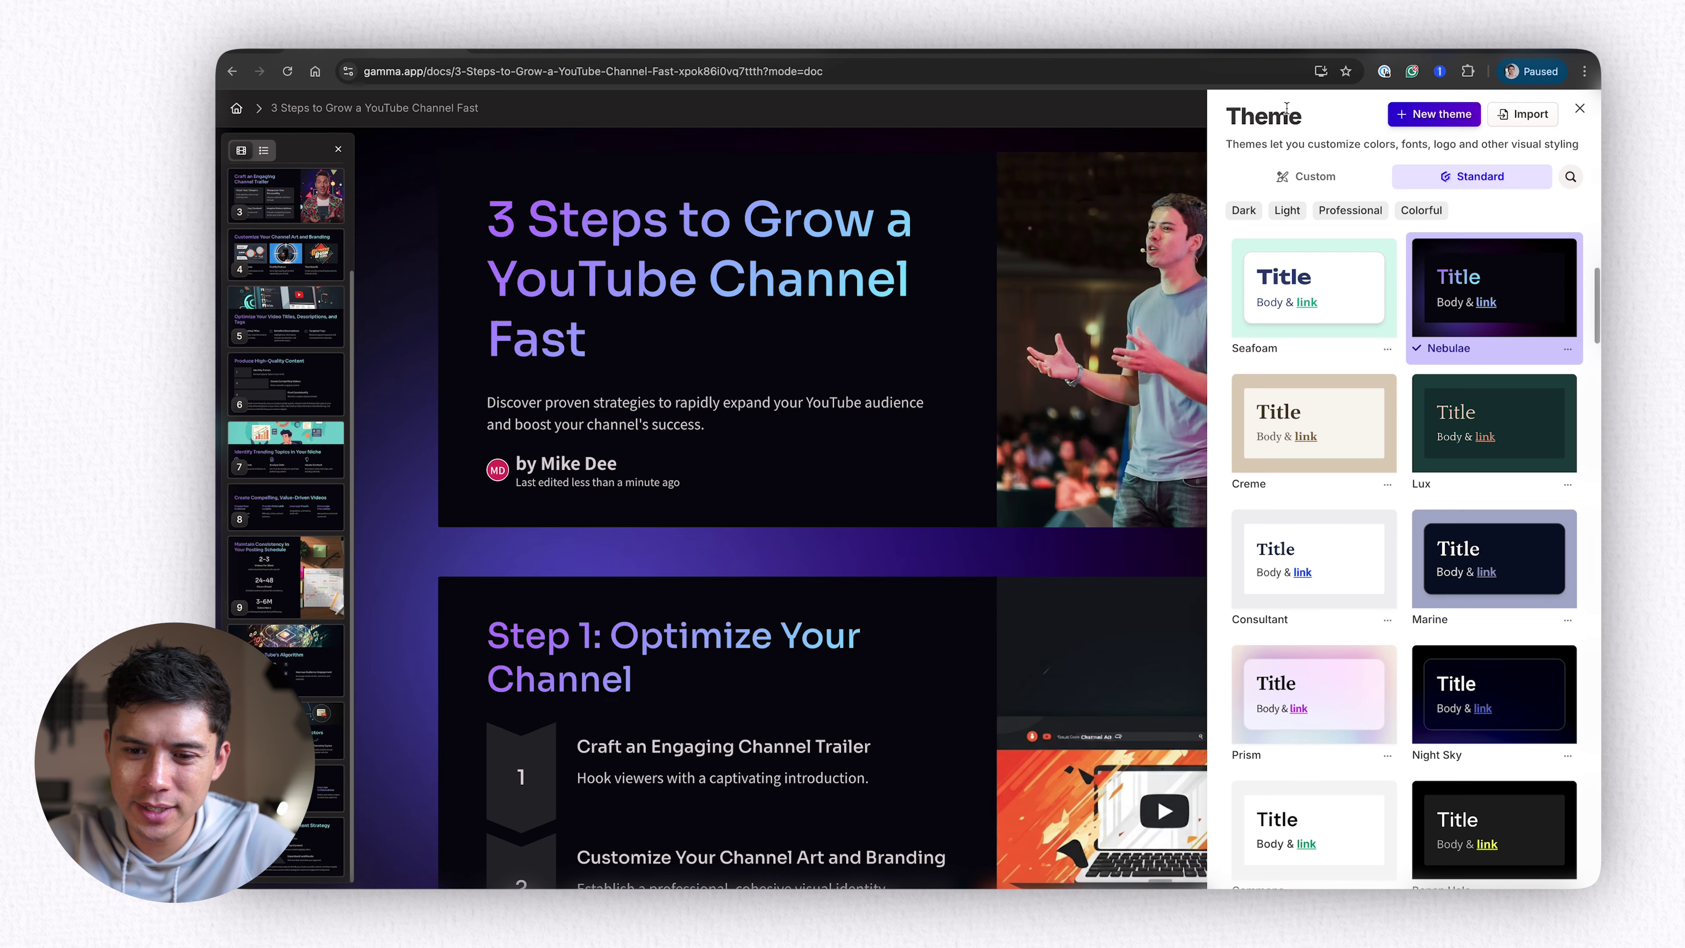
scroll(1482, 529, down, 1)
scroll(1481, 529, down, 3)
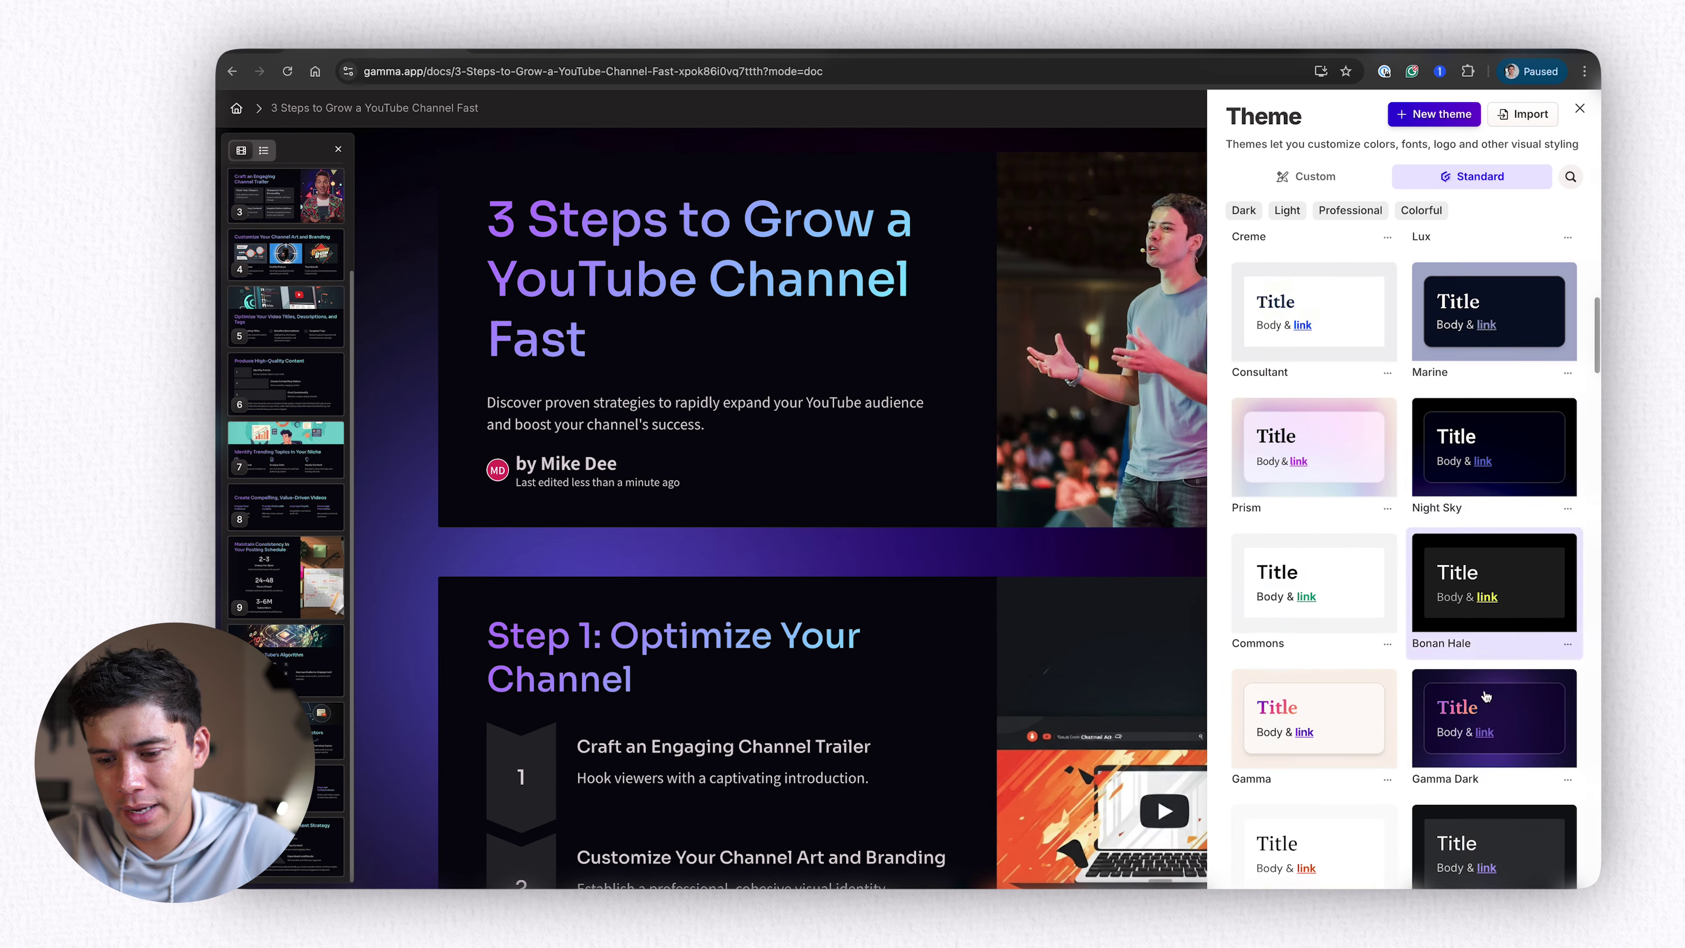
click(1307, 709)
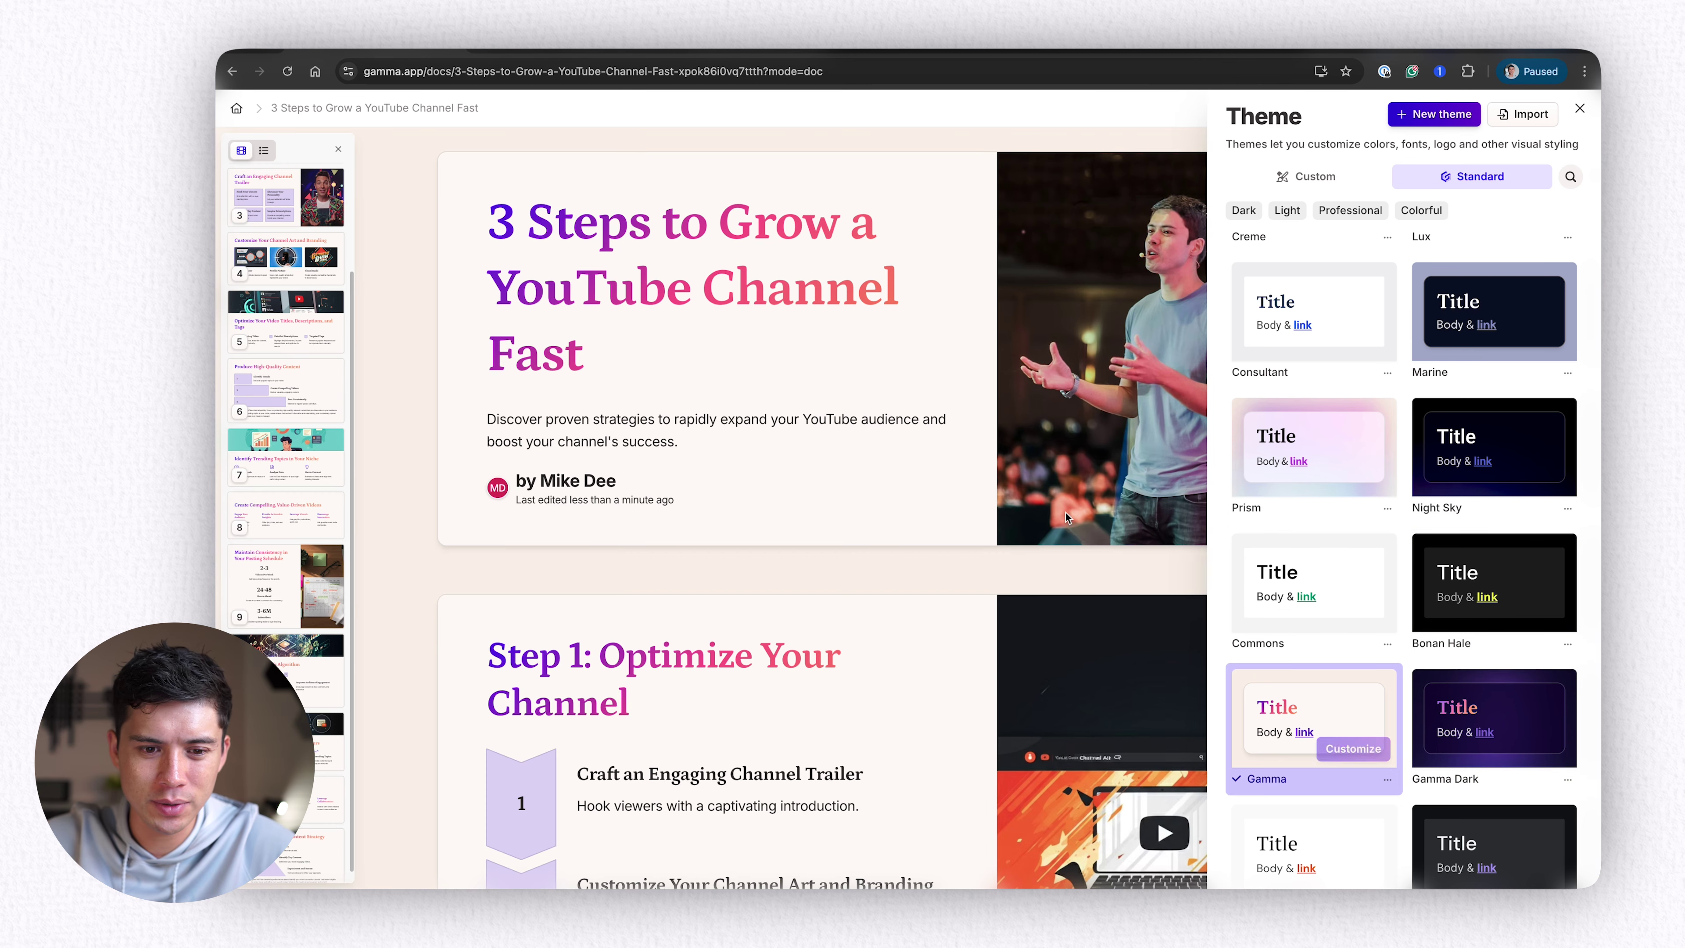
key(Escape)
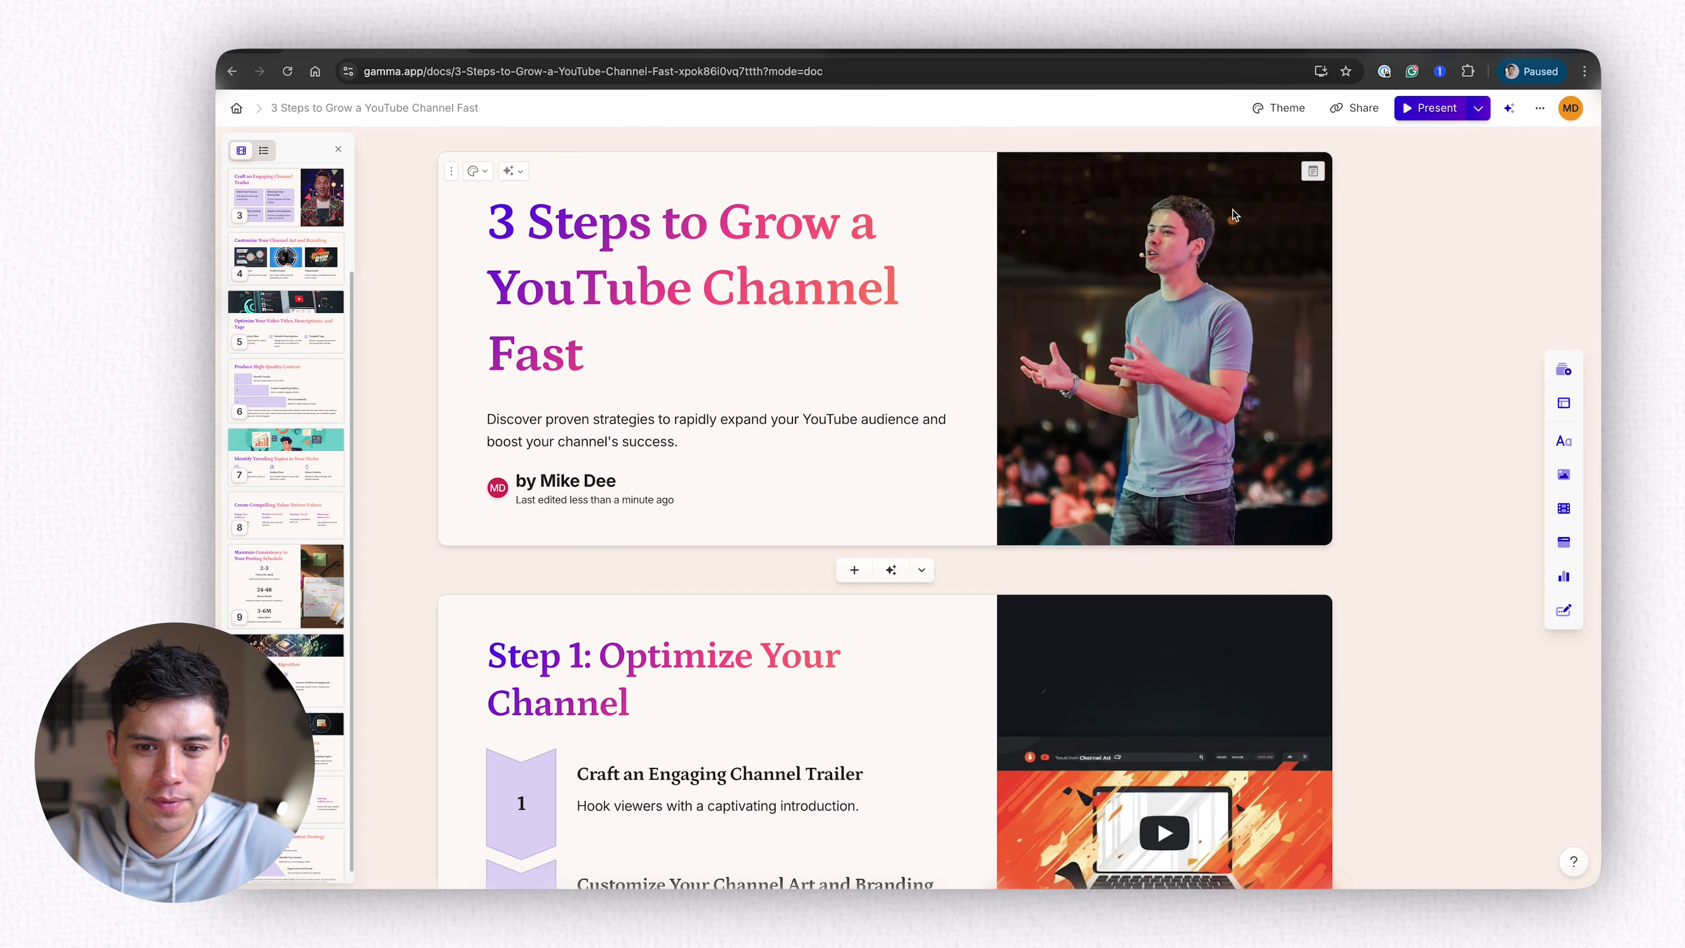
Step: Present from the title slide, advance three slides to Identify Trending Topics, then exit to editing
click(1430, 107)
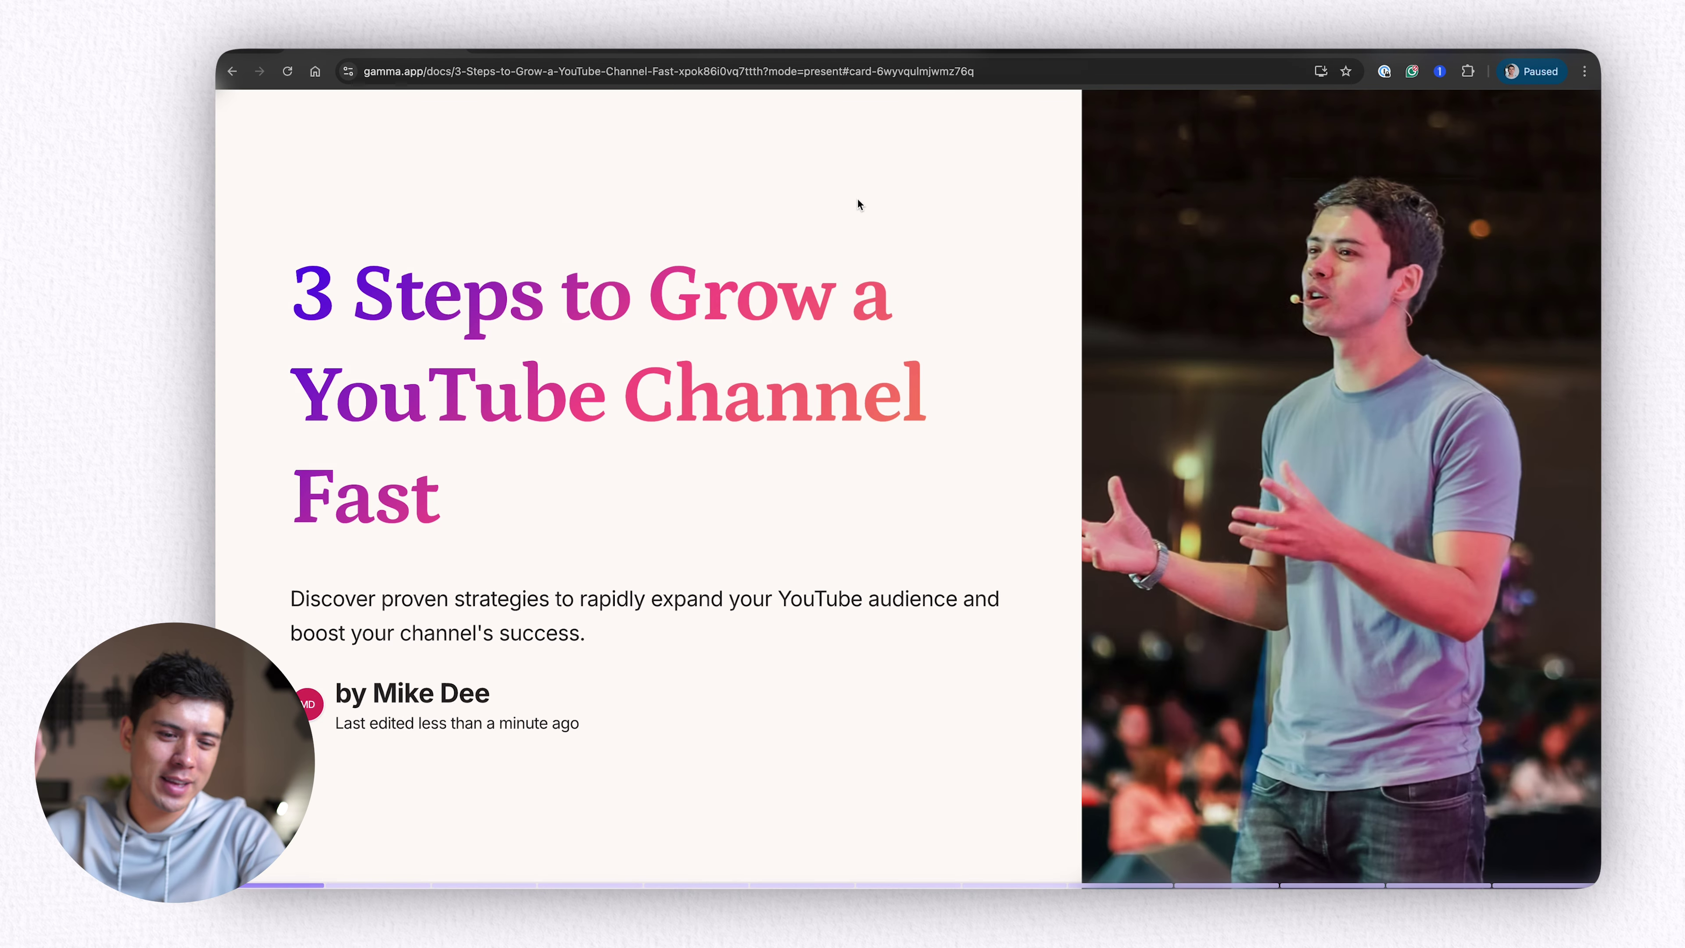
key(Right)
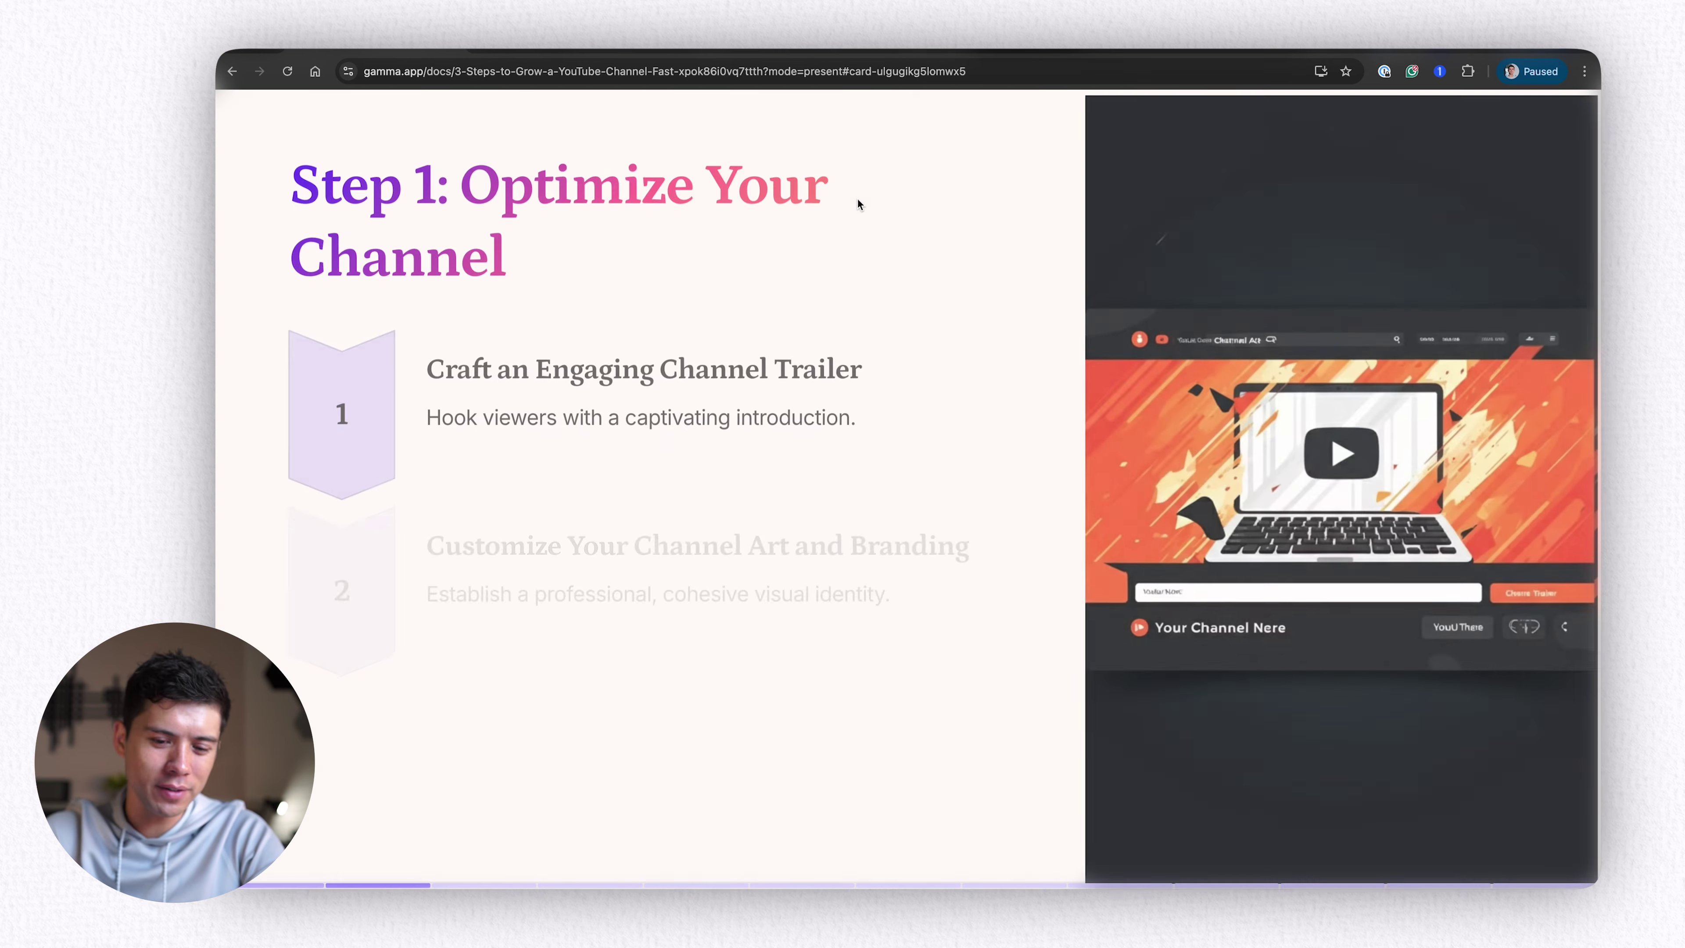
key(Right)
key(Right)
key(Right)
key(Right)
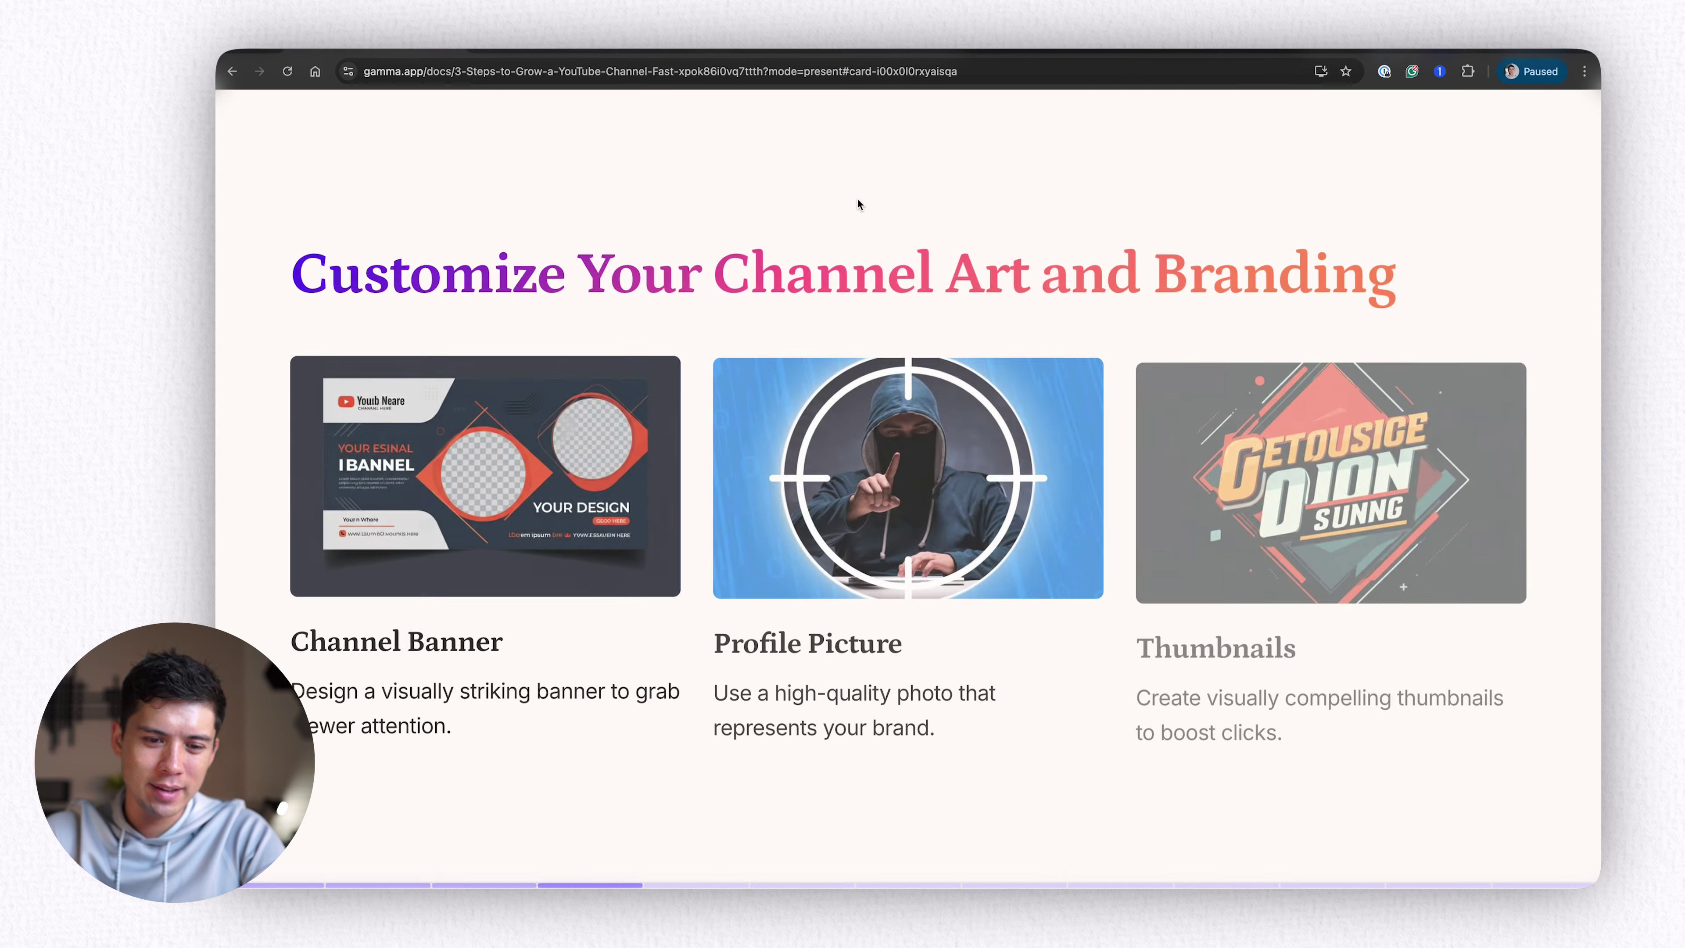
key(Right)
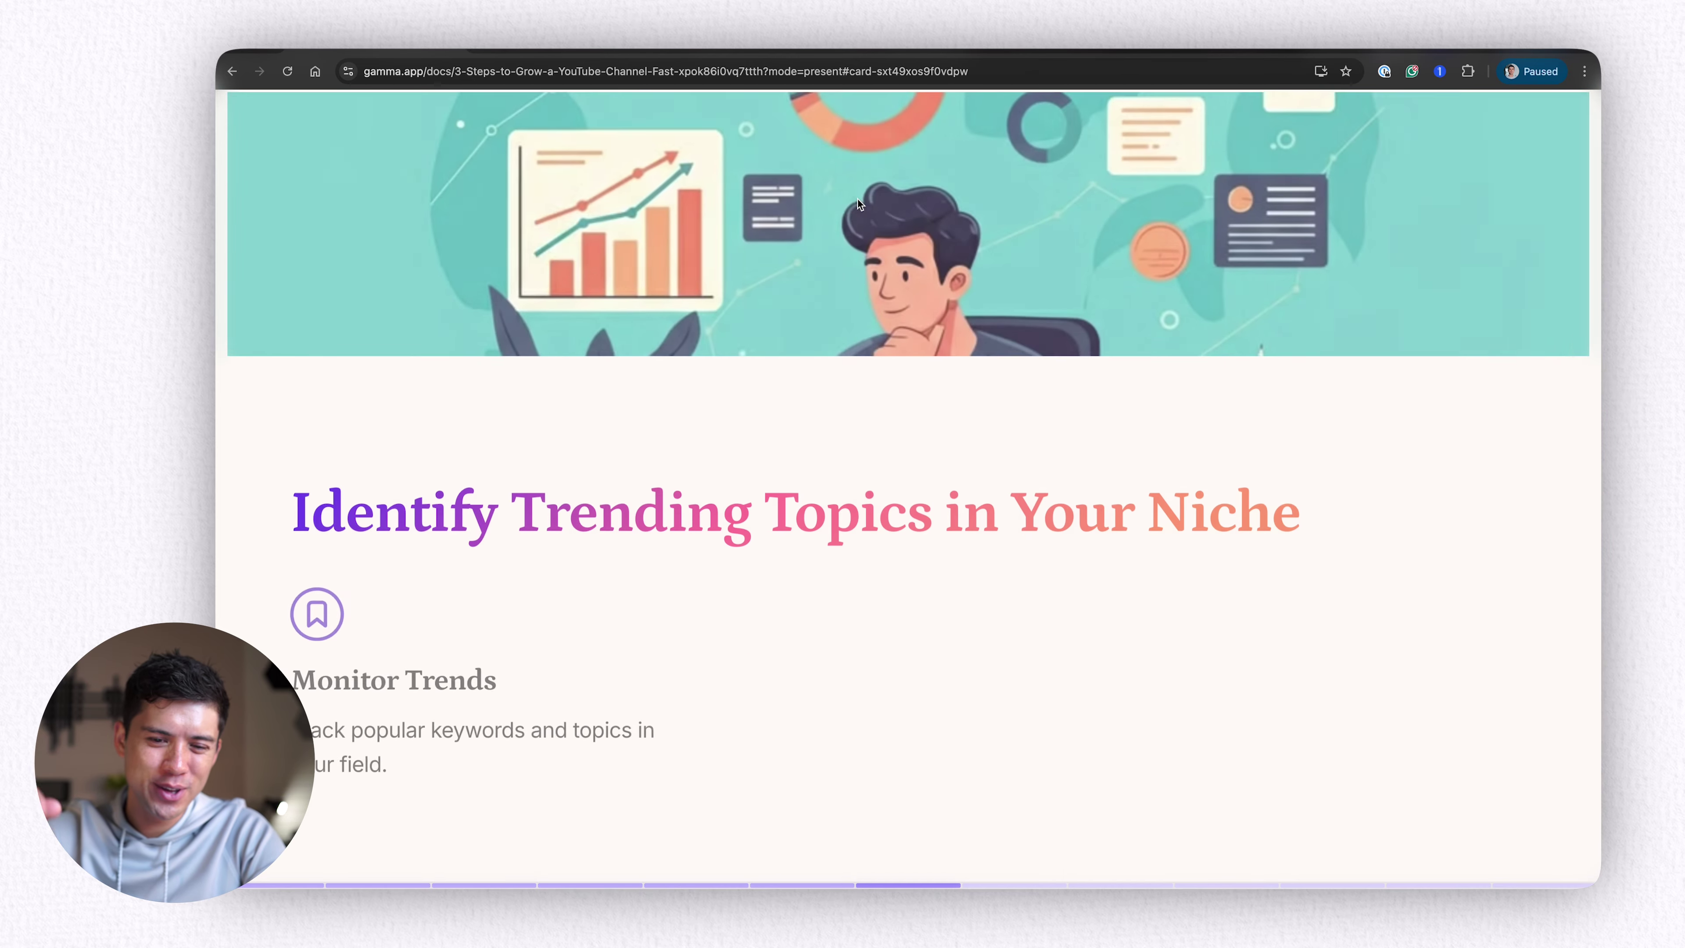
key(Escape)
scroll(523, 341, up, 5)
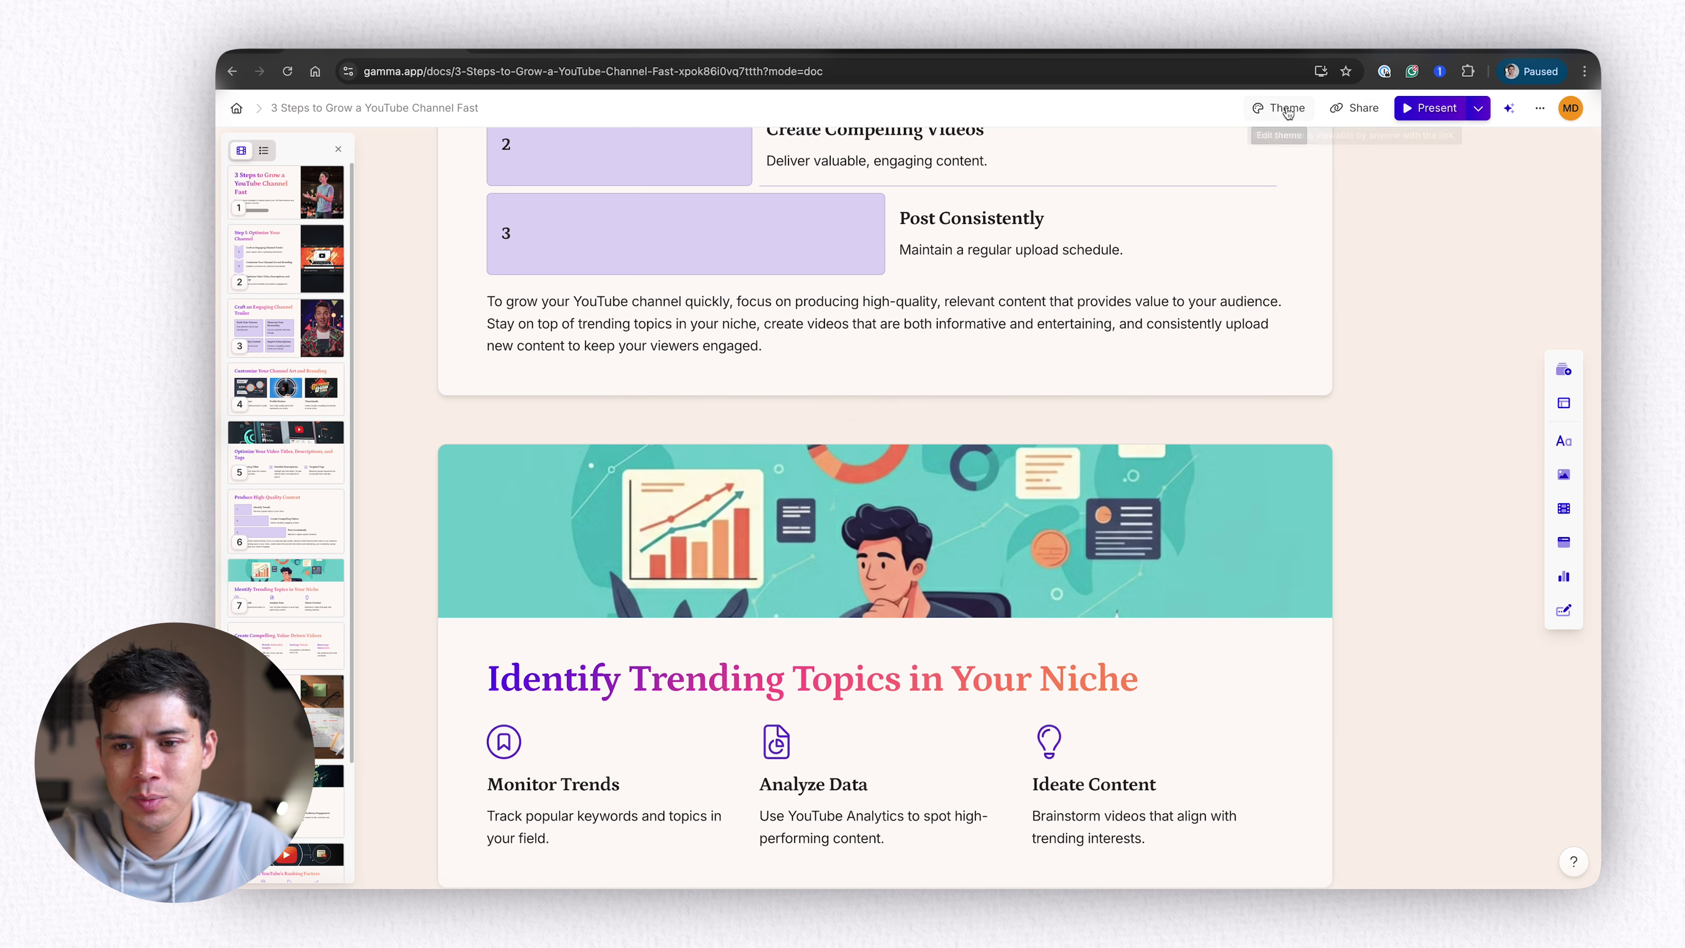
Step: Show the Share dialog's Export tab with PDF, PowerPoint and PNG options
click(1367, 112)
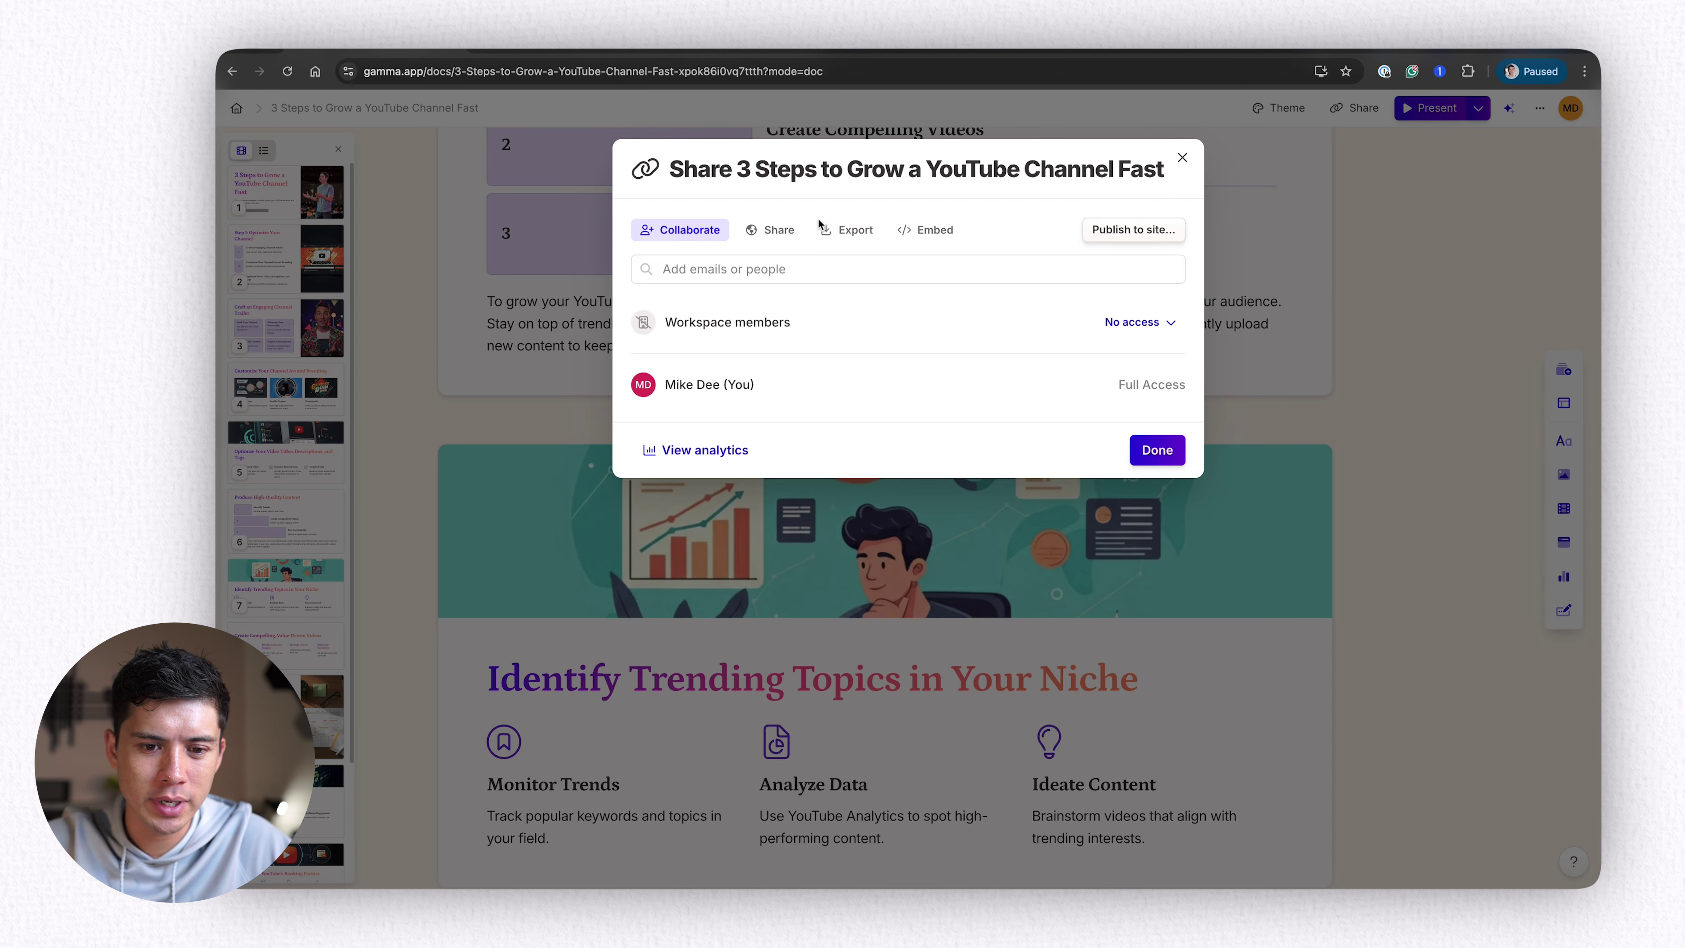
click(856, 233)
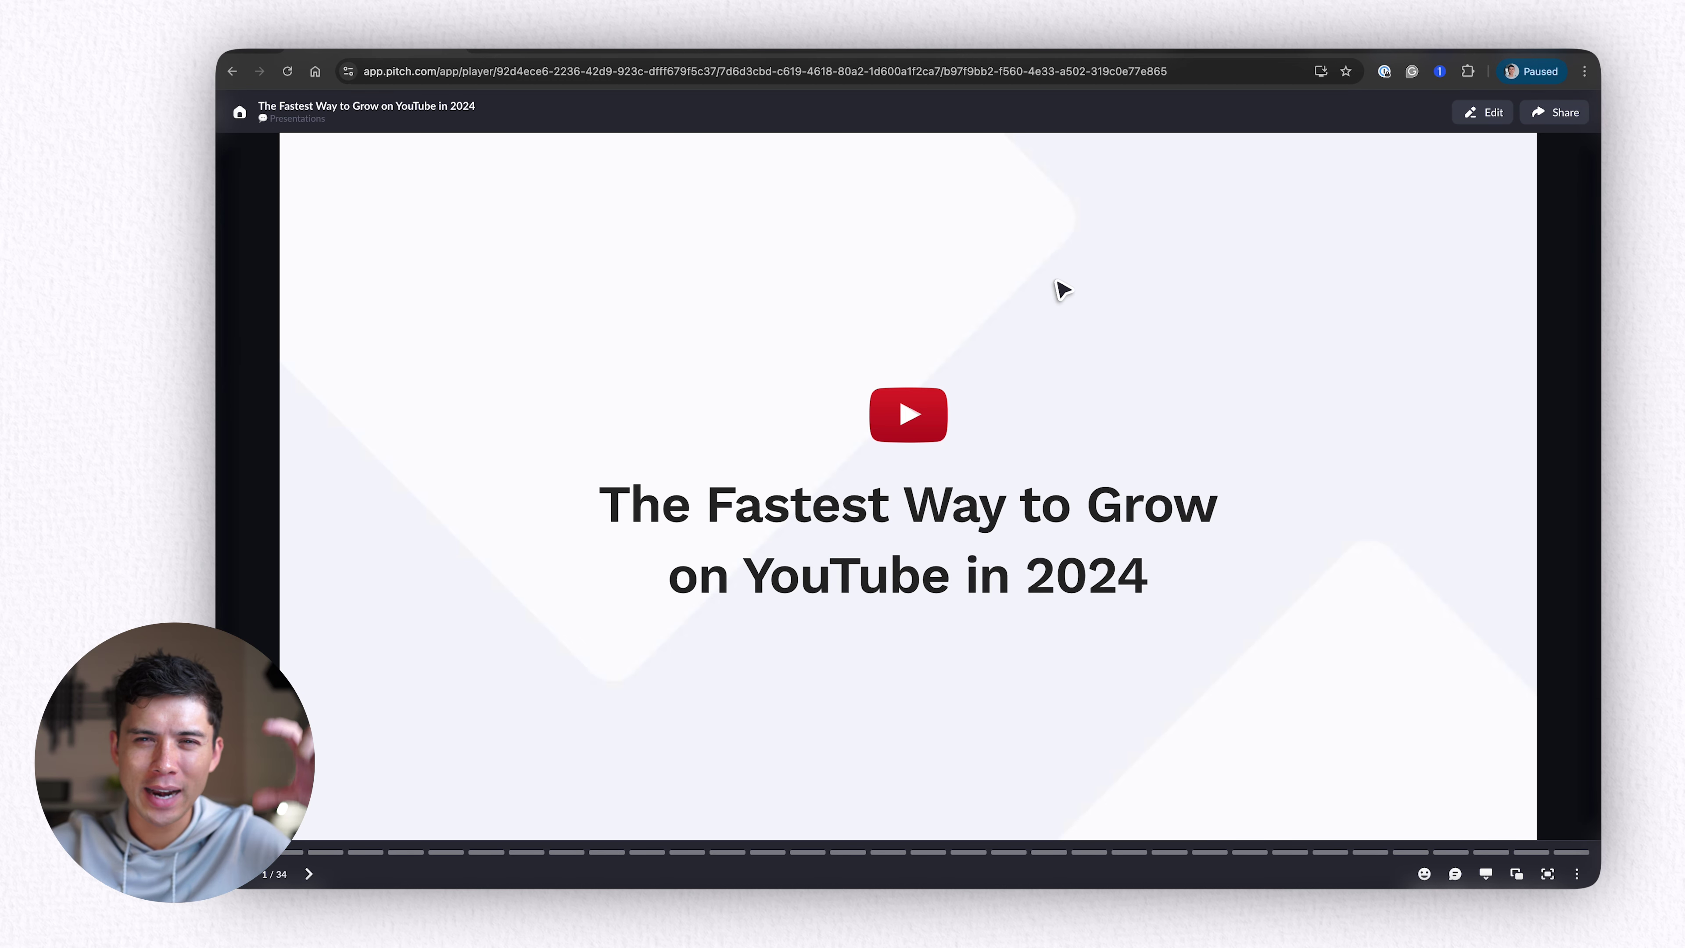
Step: Play the Pitch deck full screen, then exit and return to the editor
click(1547, 874)
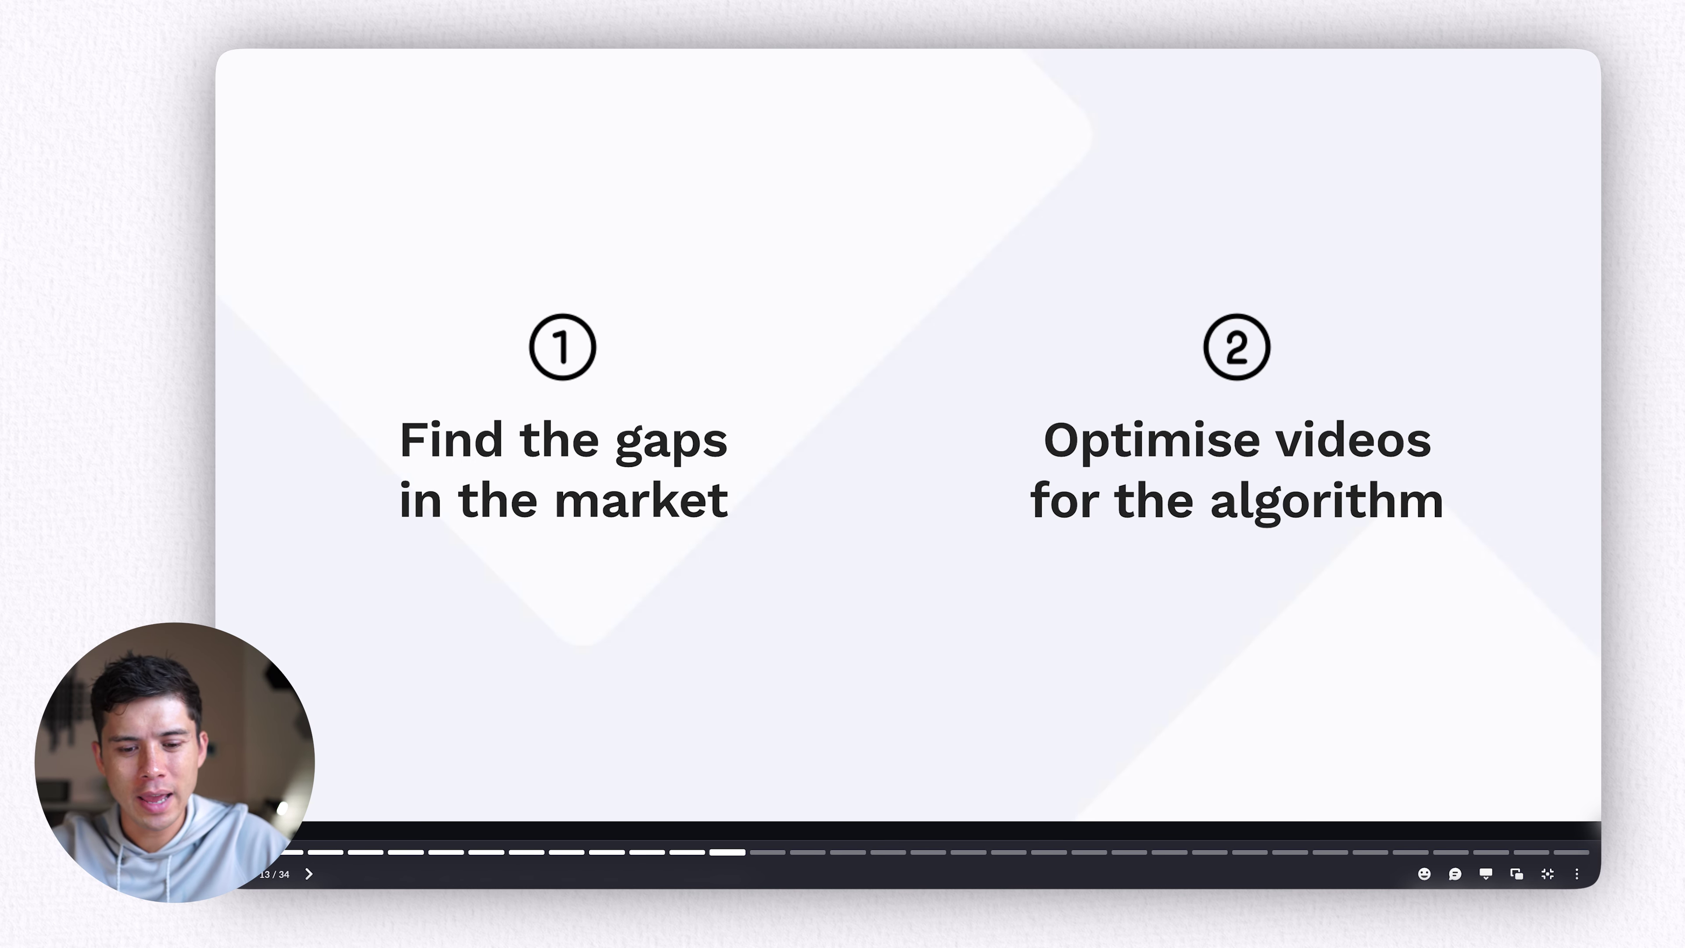
key(Escape)
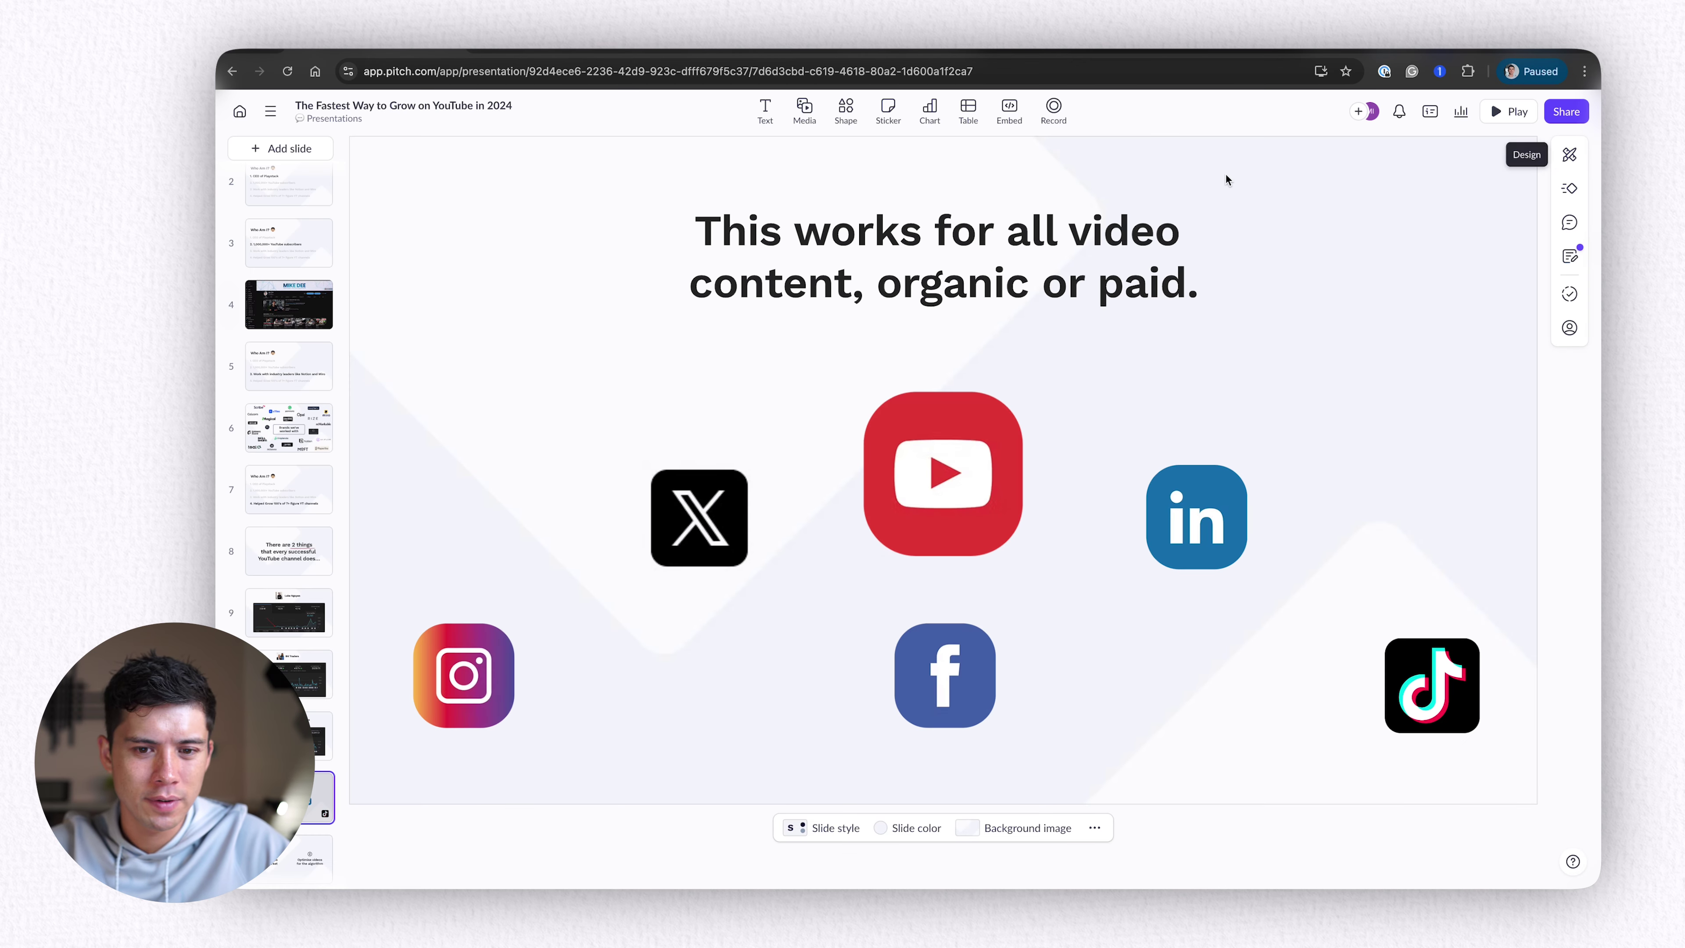
click(871, 220)
Step: Show the title's Text style settings, then go to slide 10, the BK Traders slide
click(1576, 160)
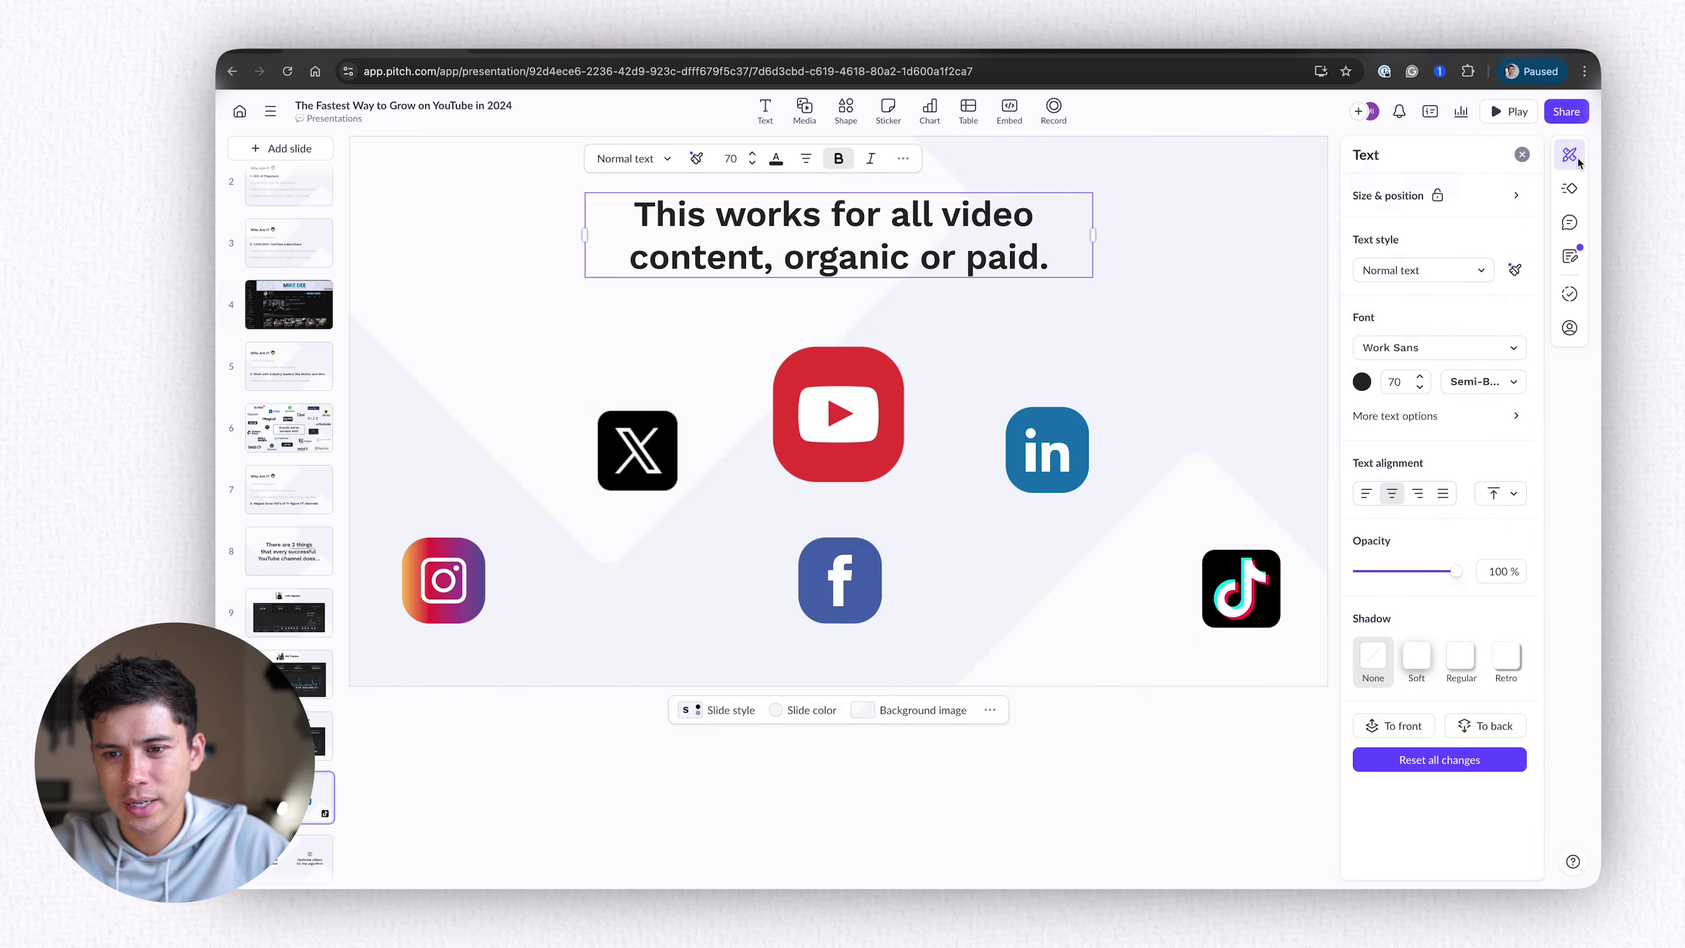
scroll(278, 539, down, 4)
click(283, 399)
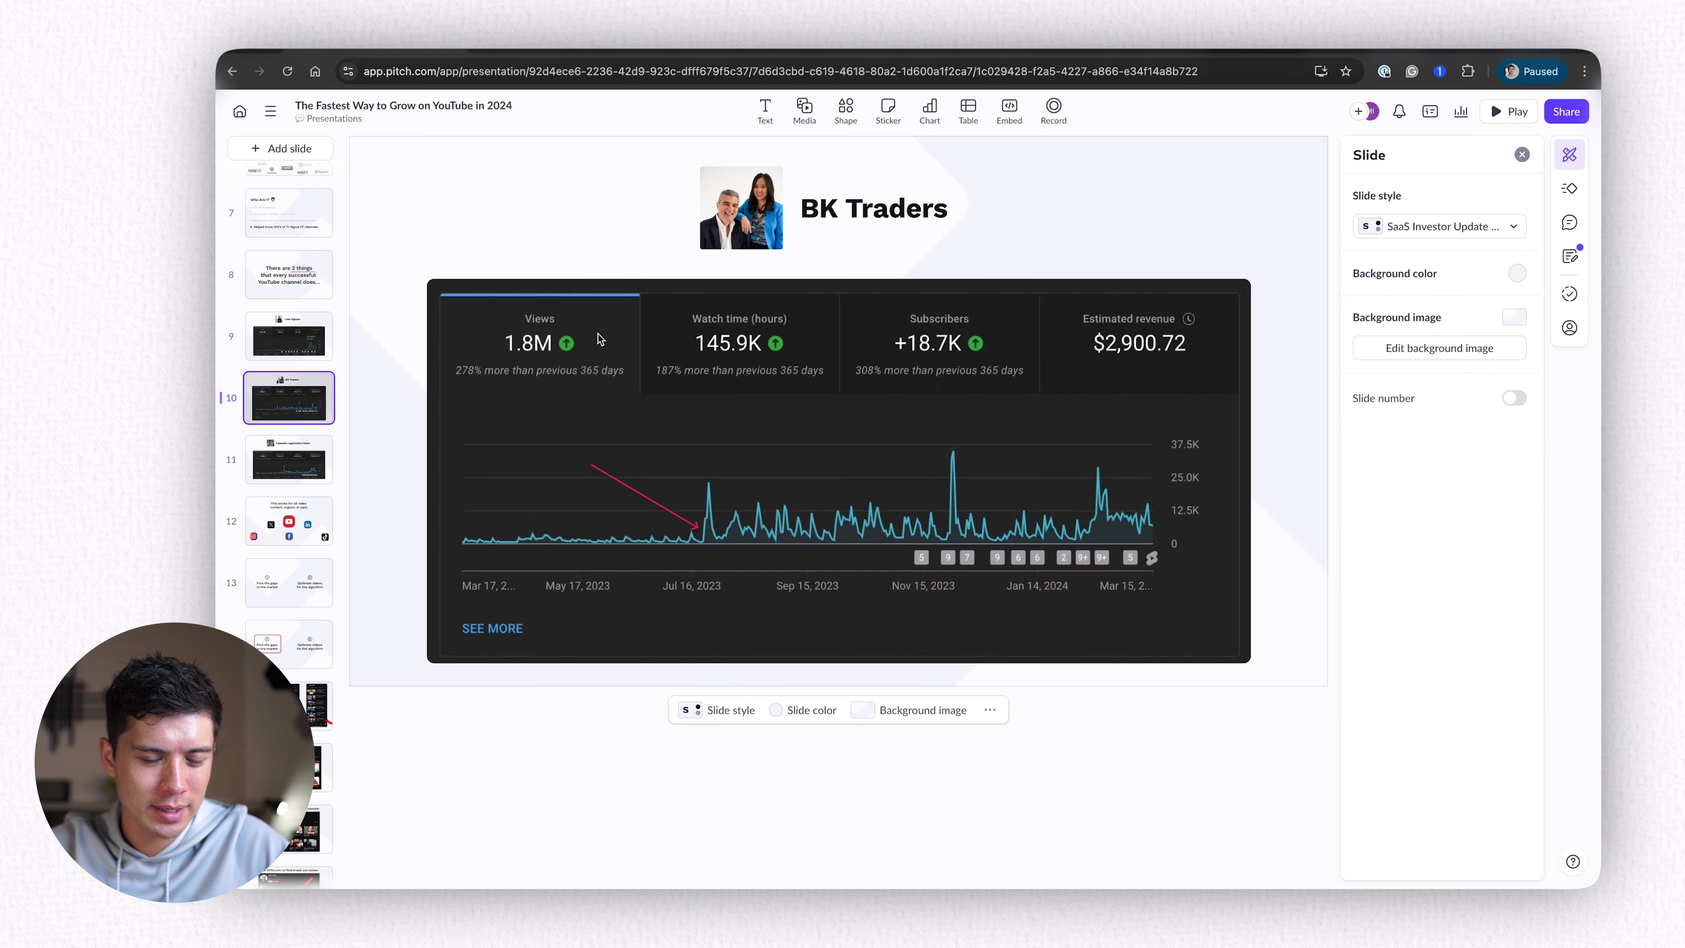
Step: Select the BK Traders YouTube analytics dashboard image to show its Image properties
click(524, 356)
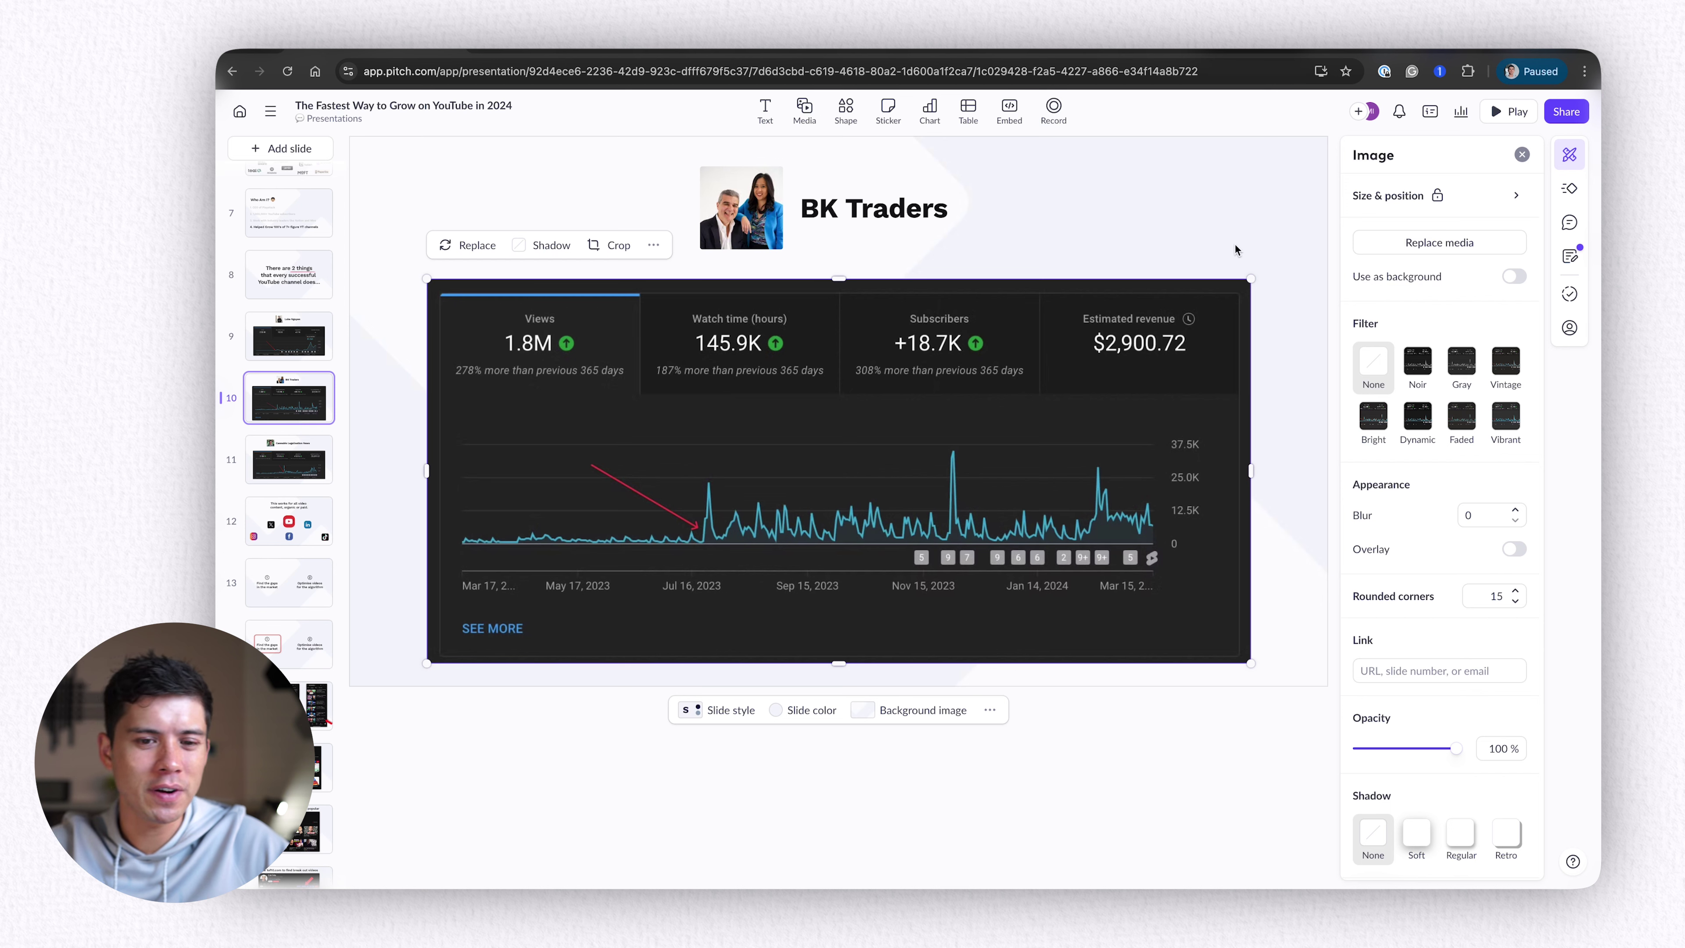
click(1206, 258)
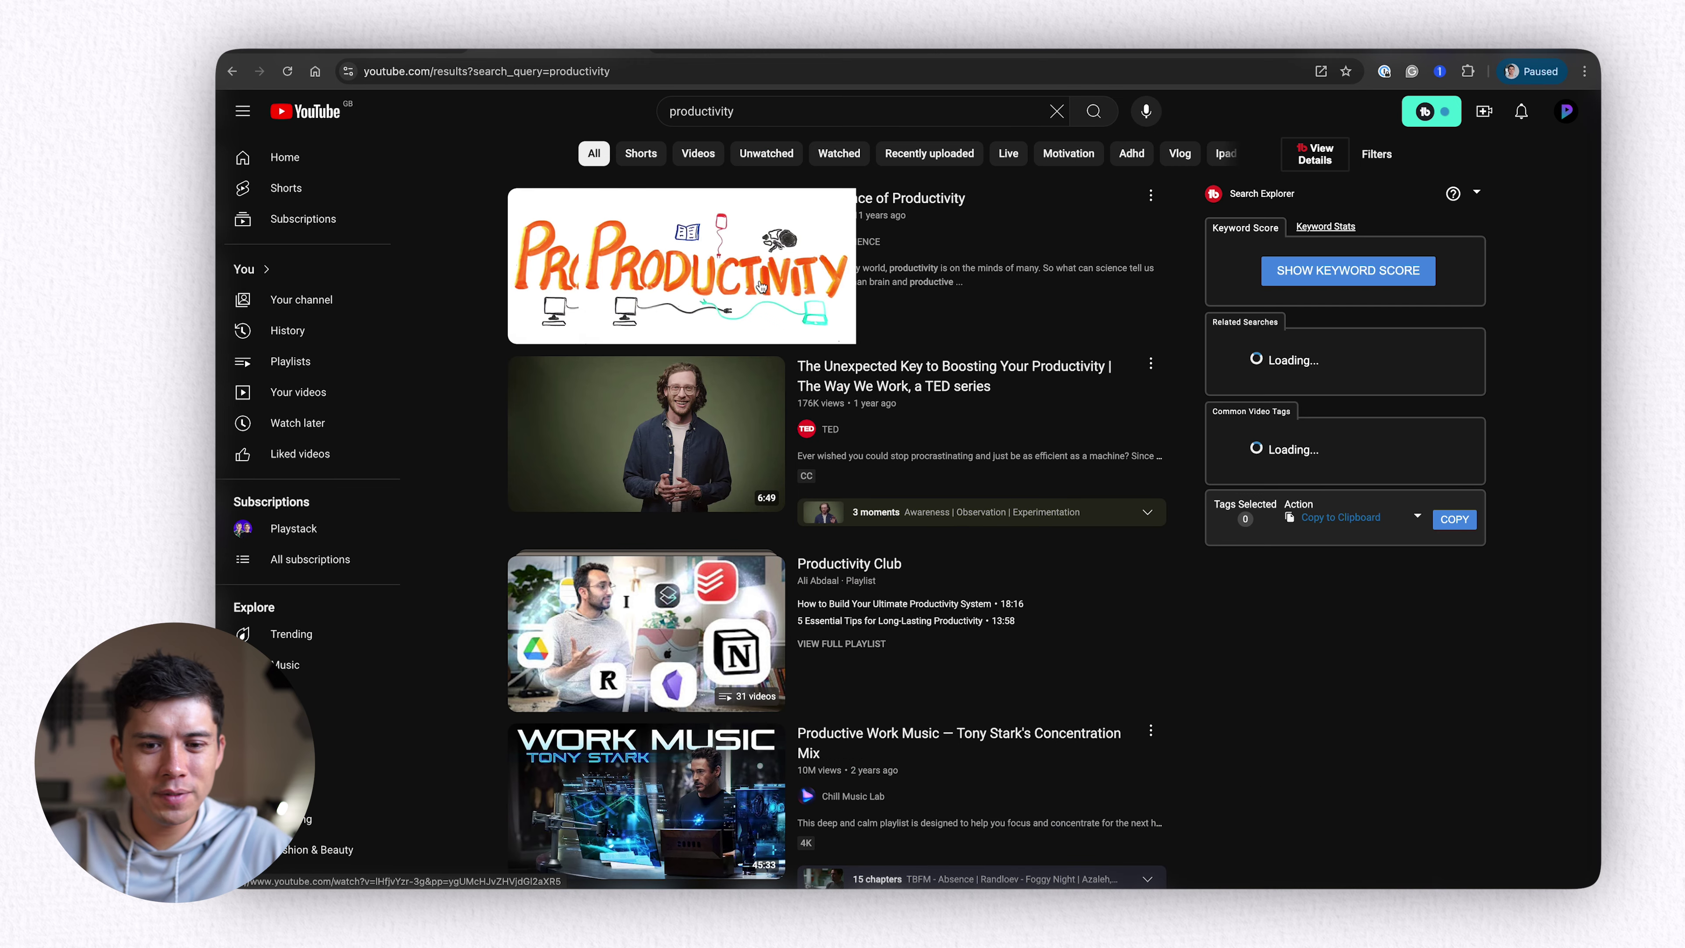
scroll(801, 764, down, 5)
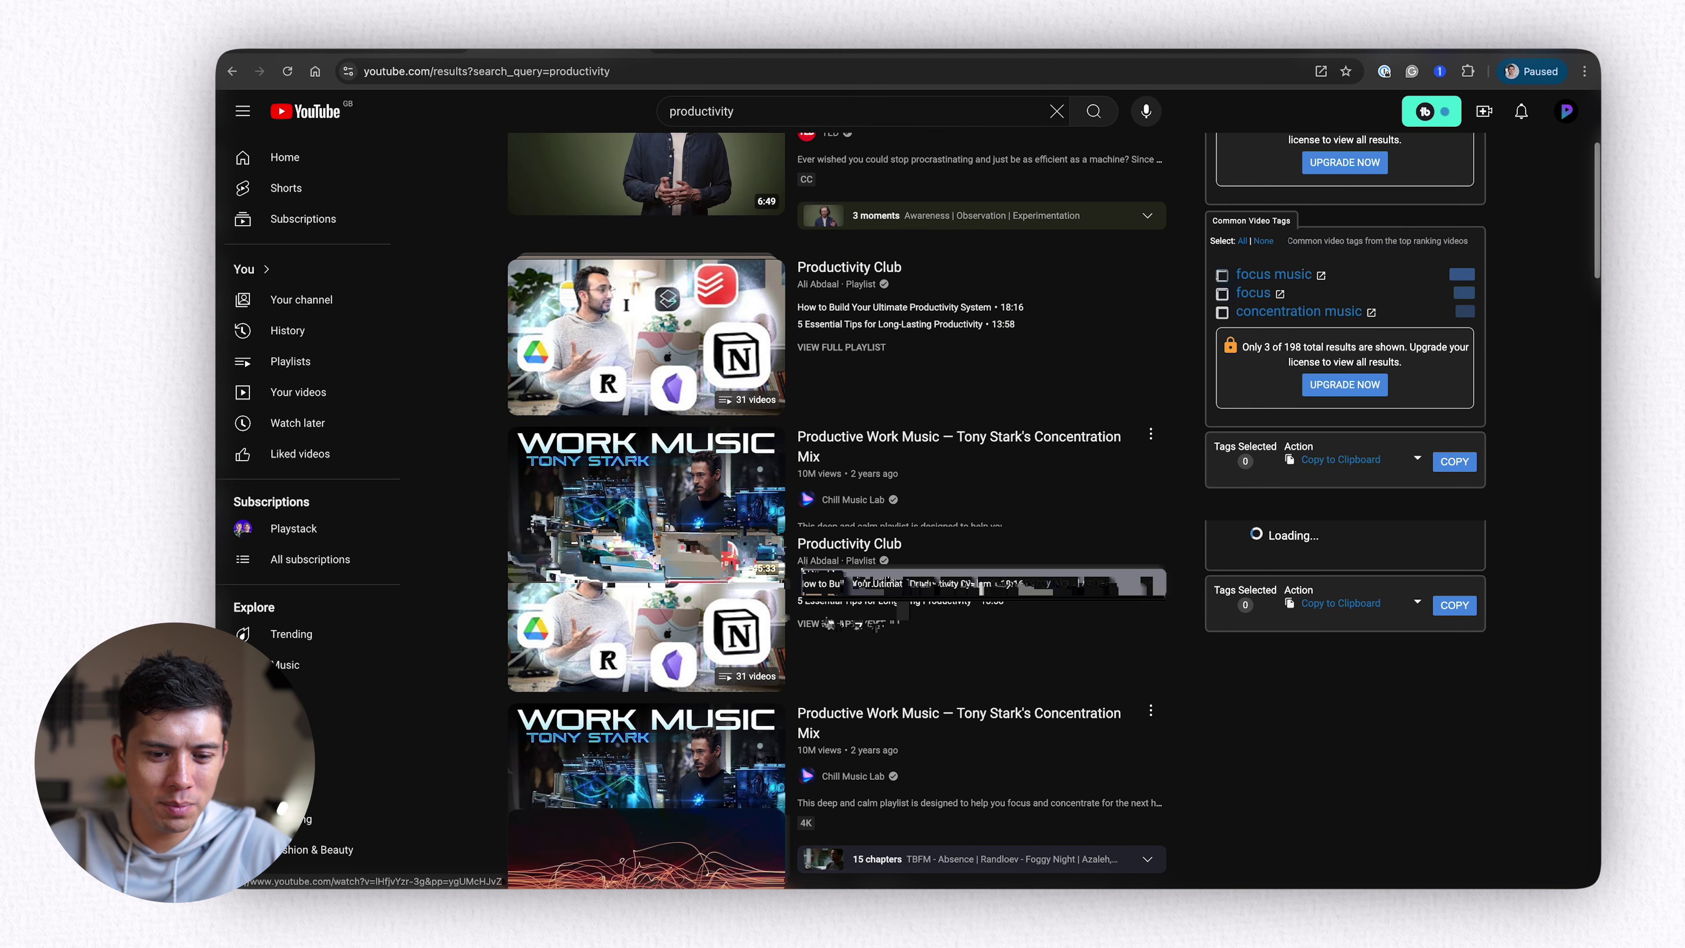
scroll(821, 620, down, 5)
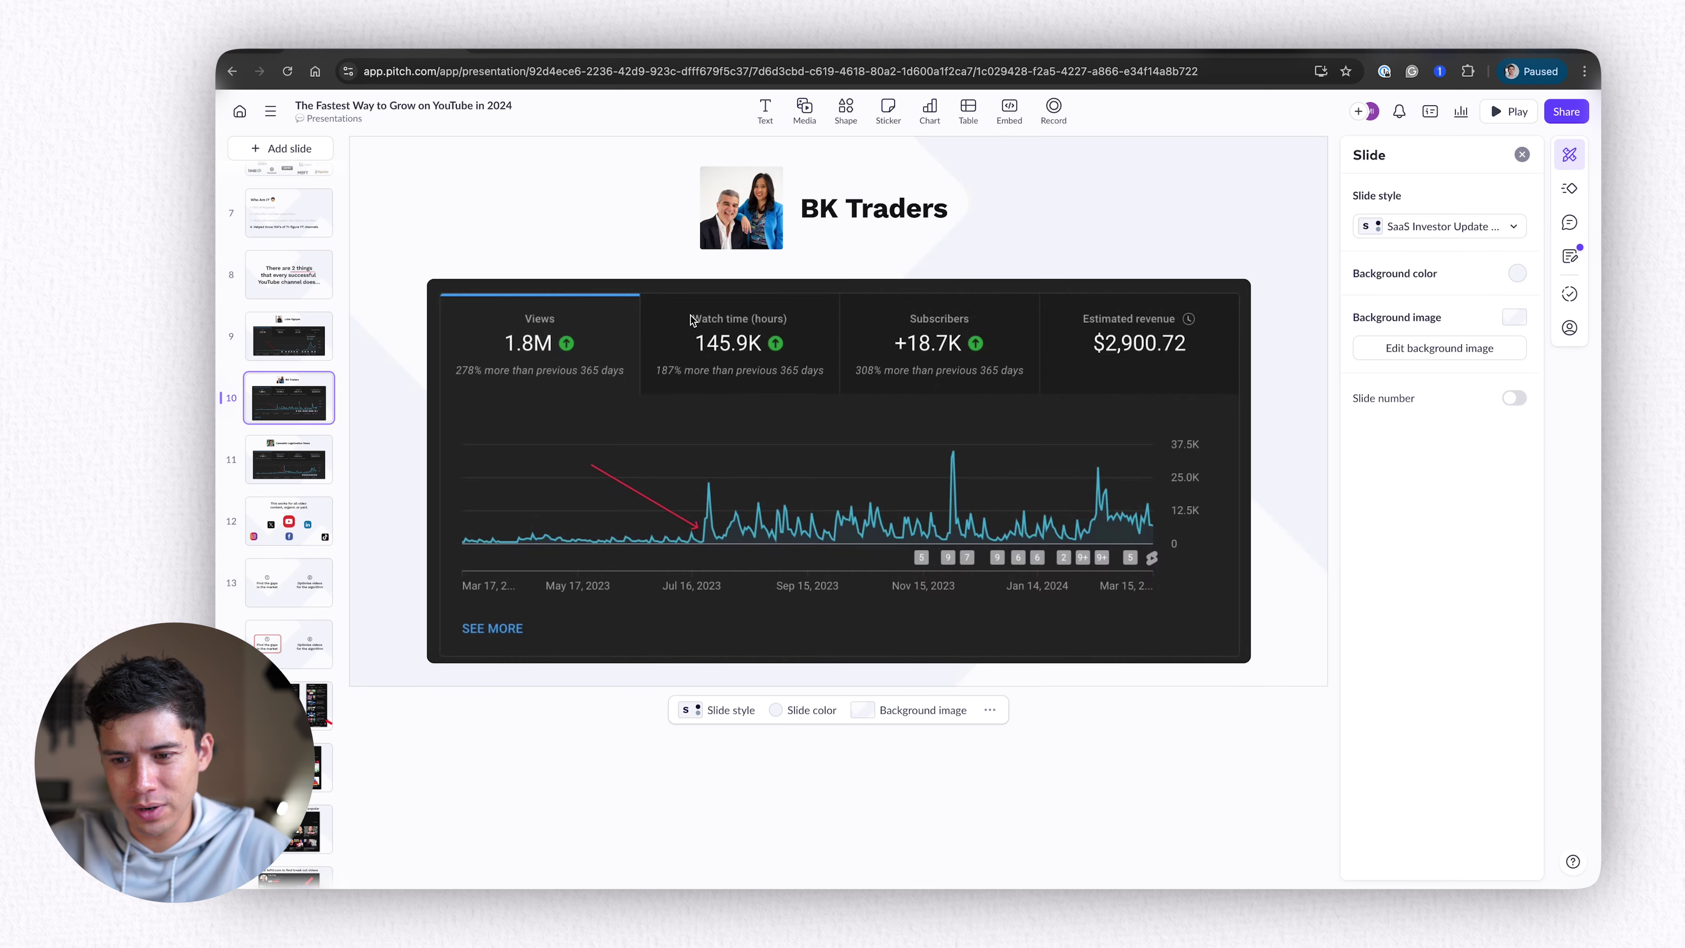
click(690, 322)
scroll(1425, 786, down, 3)
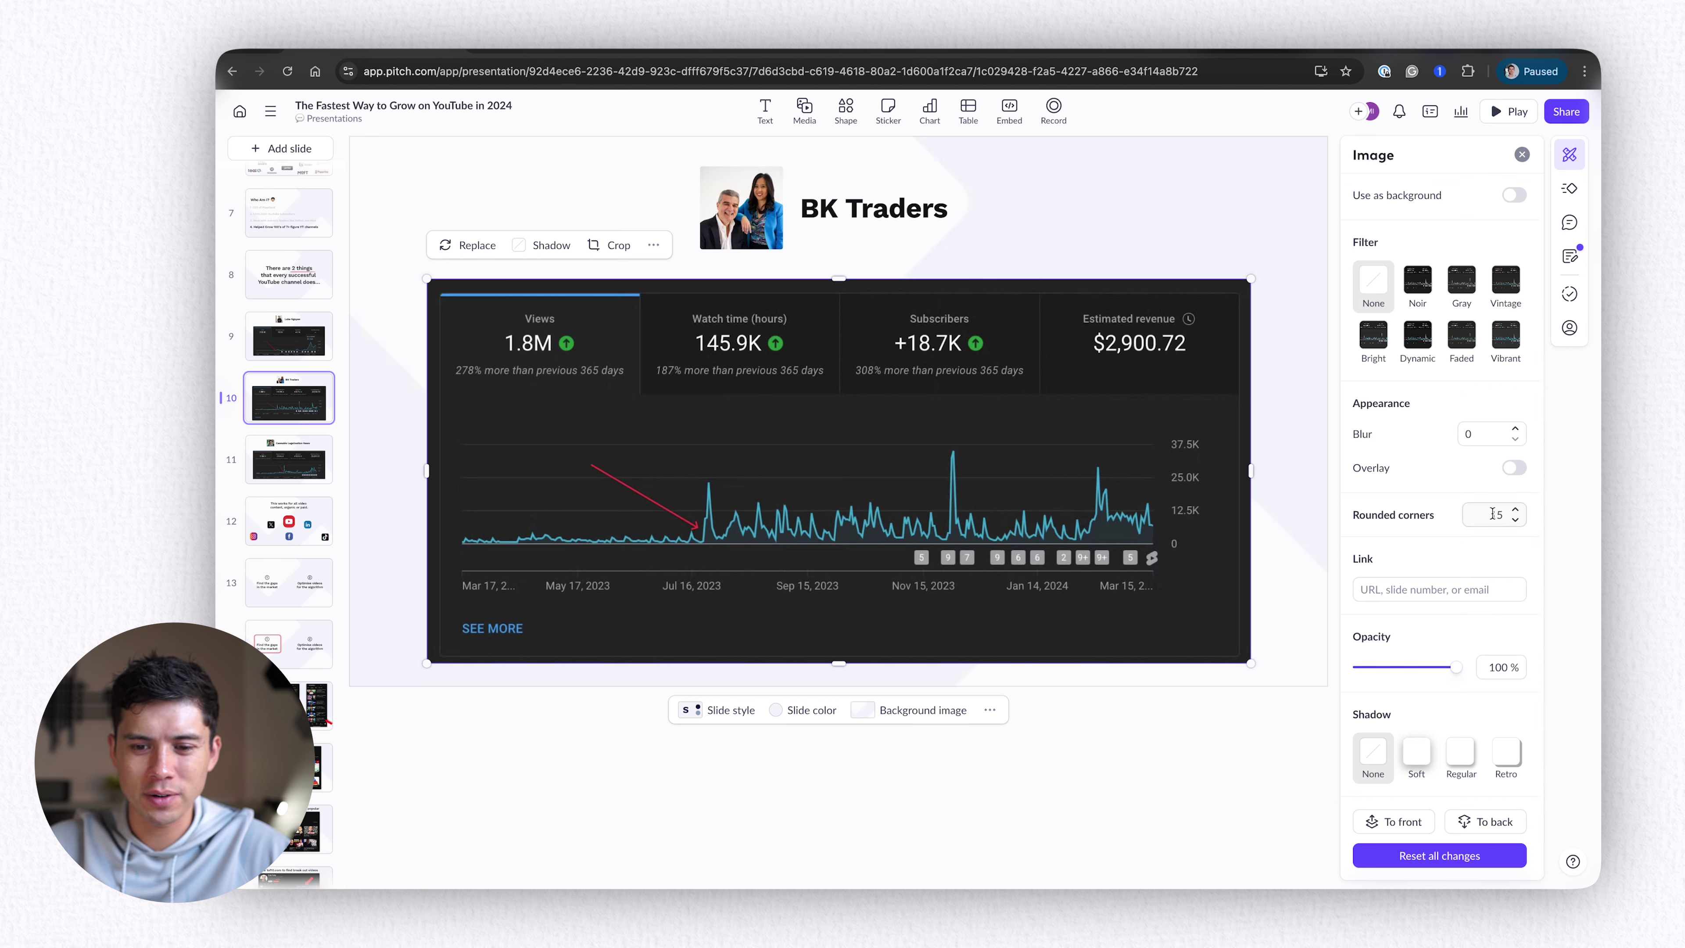
click(1299, 637)
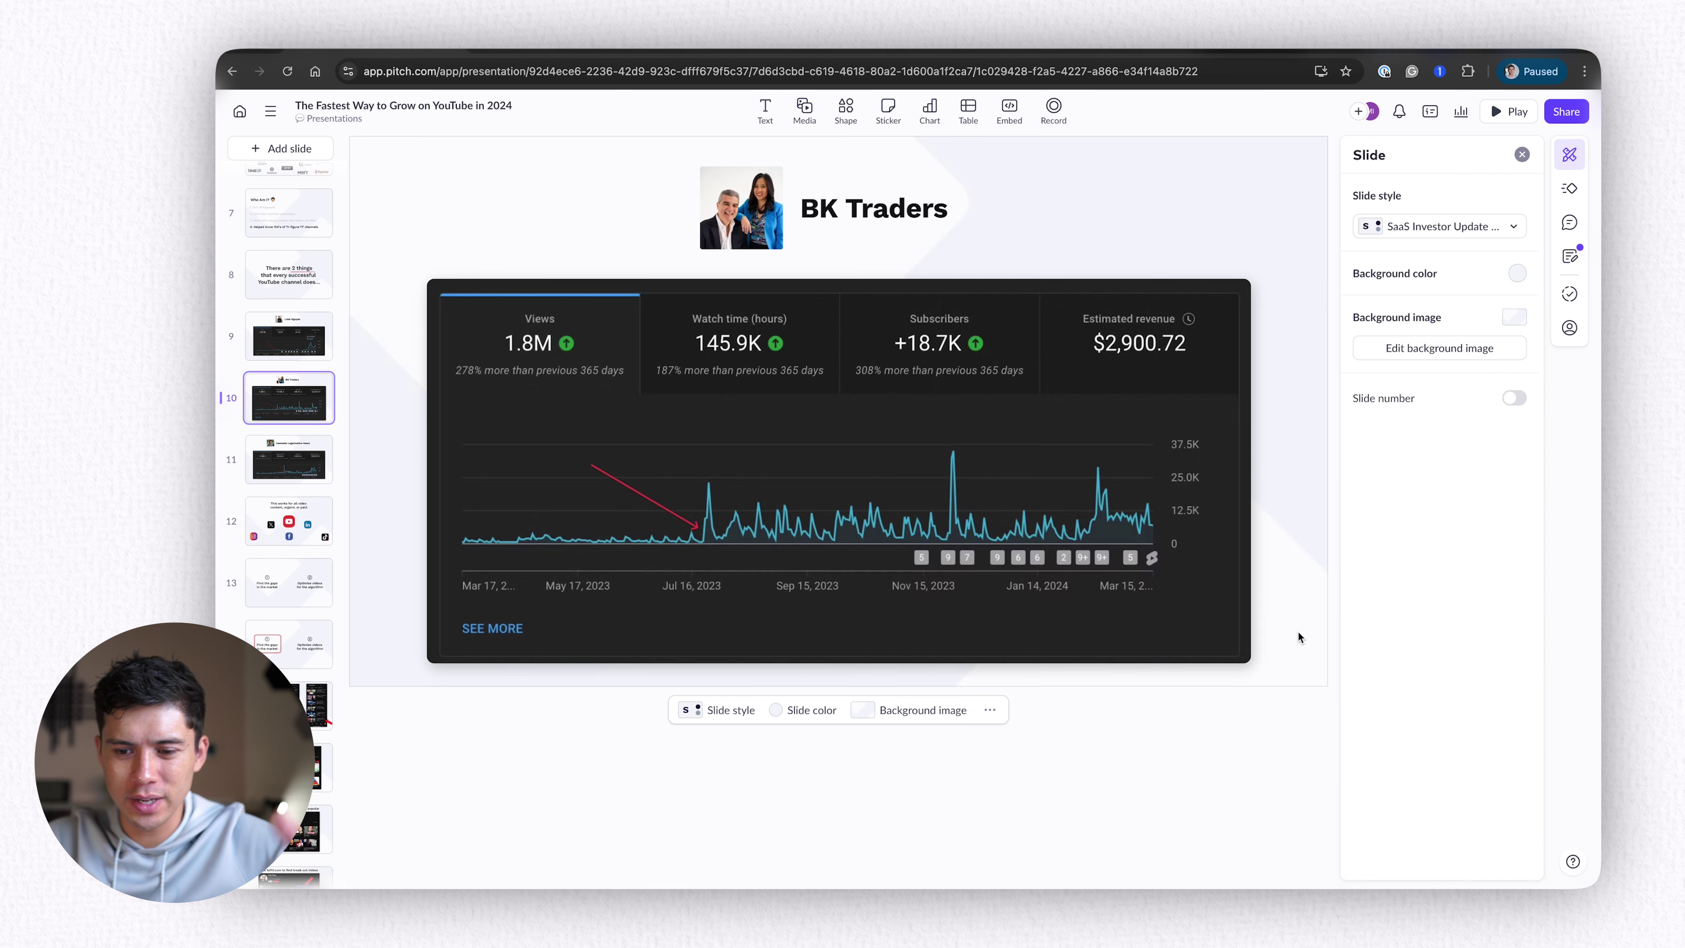
click(1180, 439)
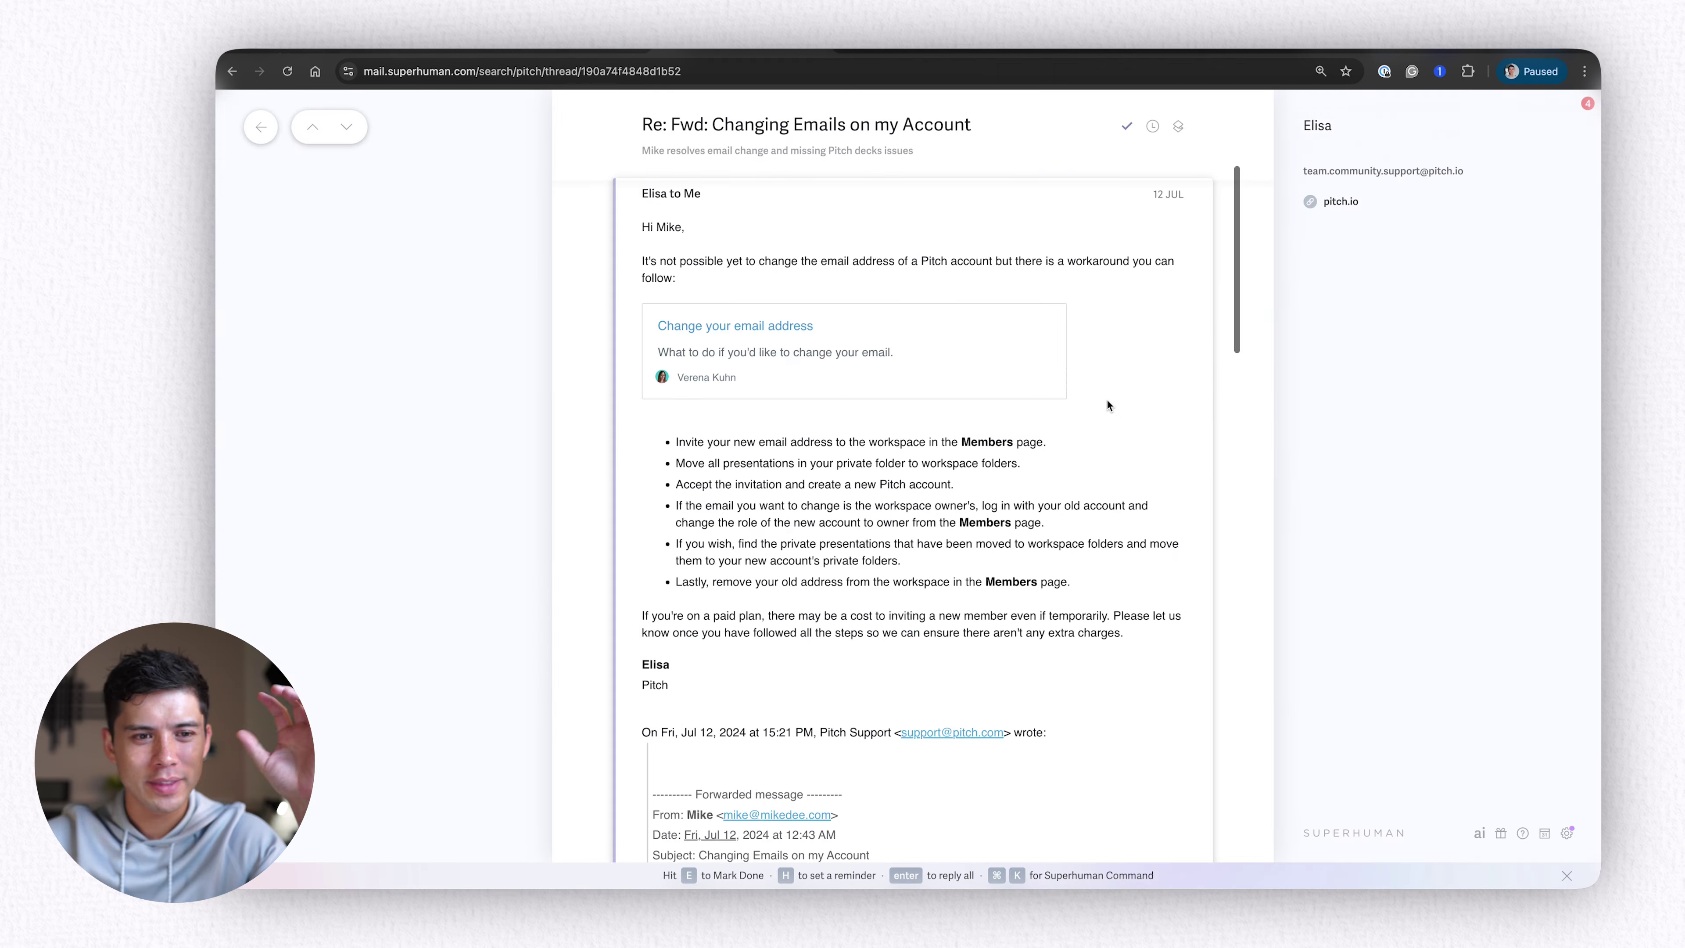
scroll(1108, 406, down, 6)
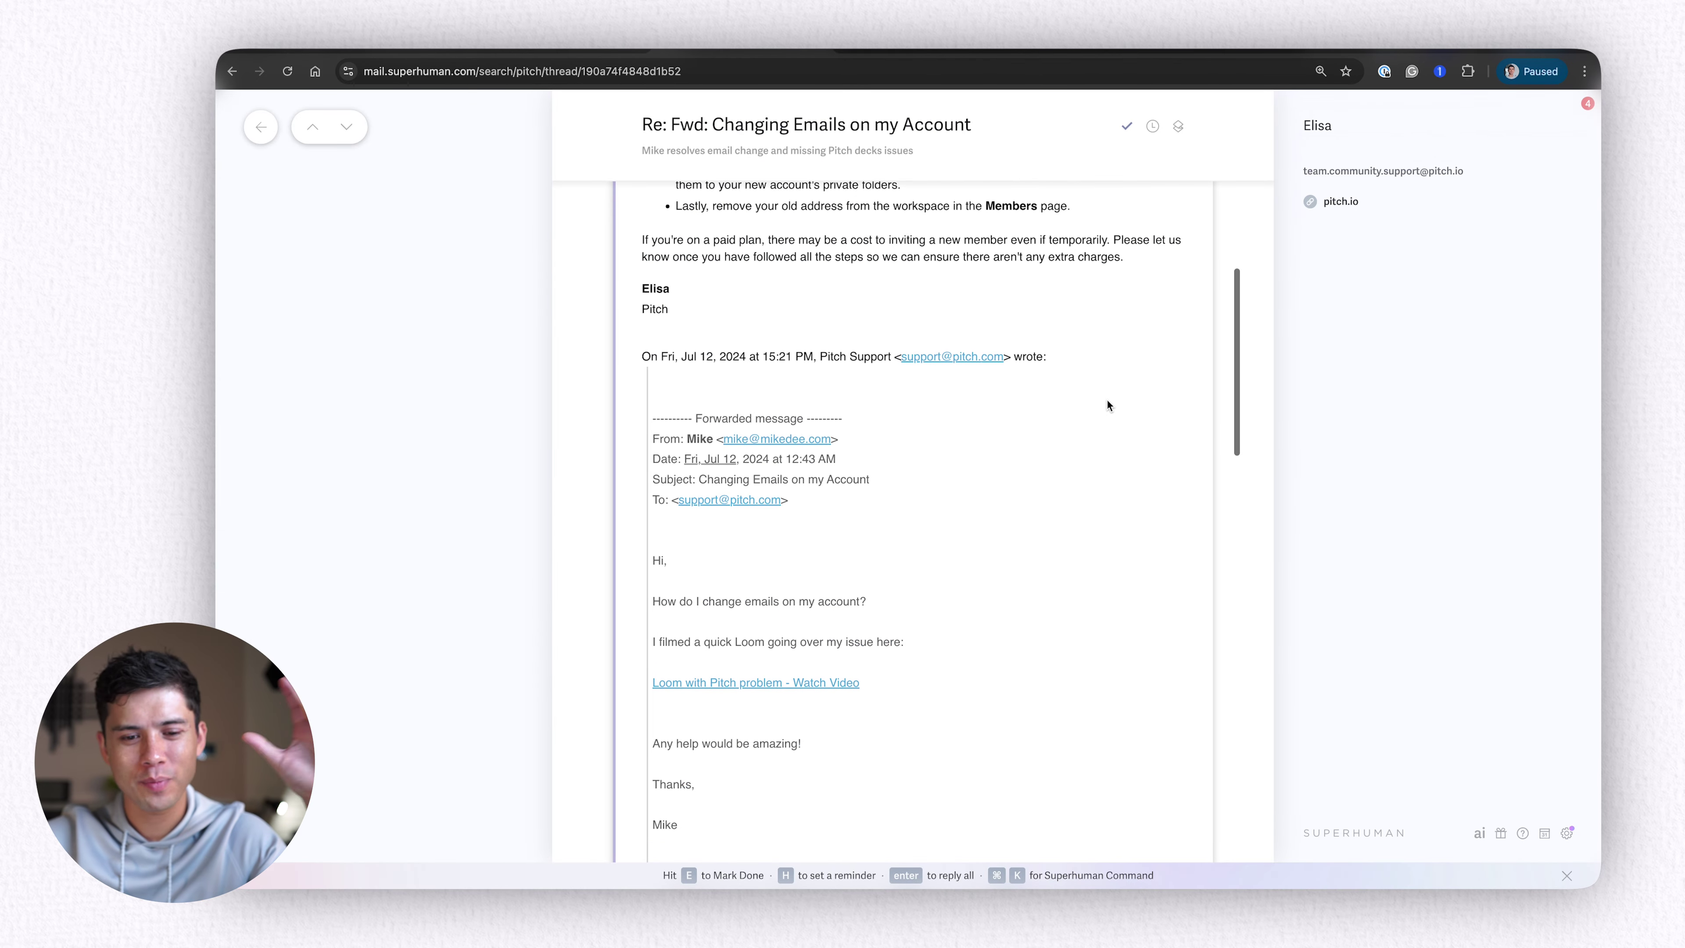
scroll(1107, 400, down, 1)
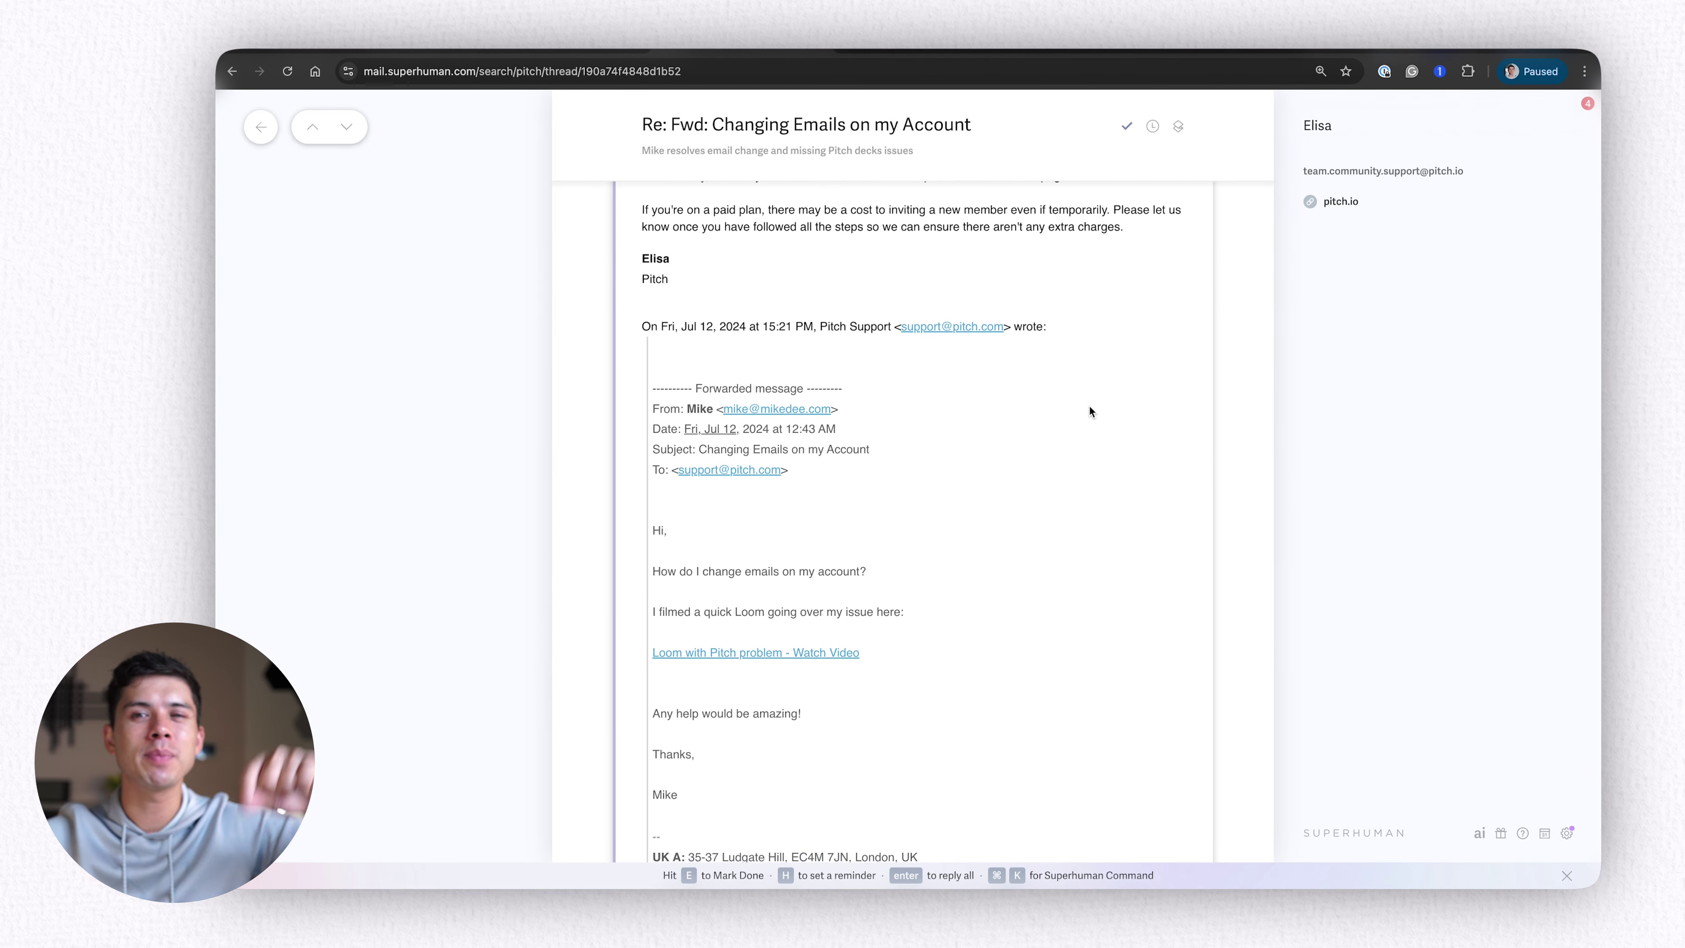
scroll(899, 506, down, 1)
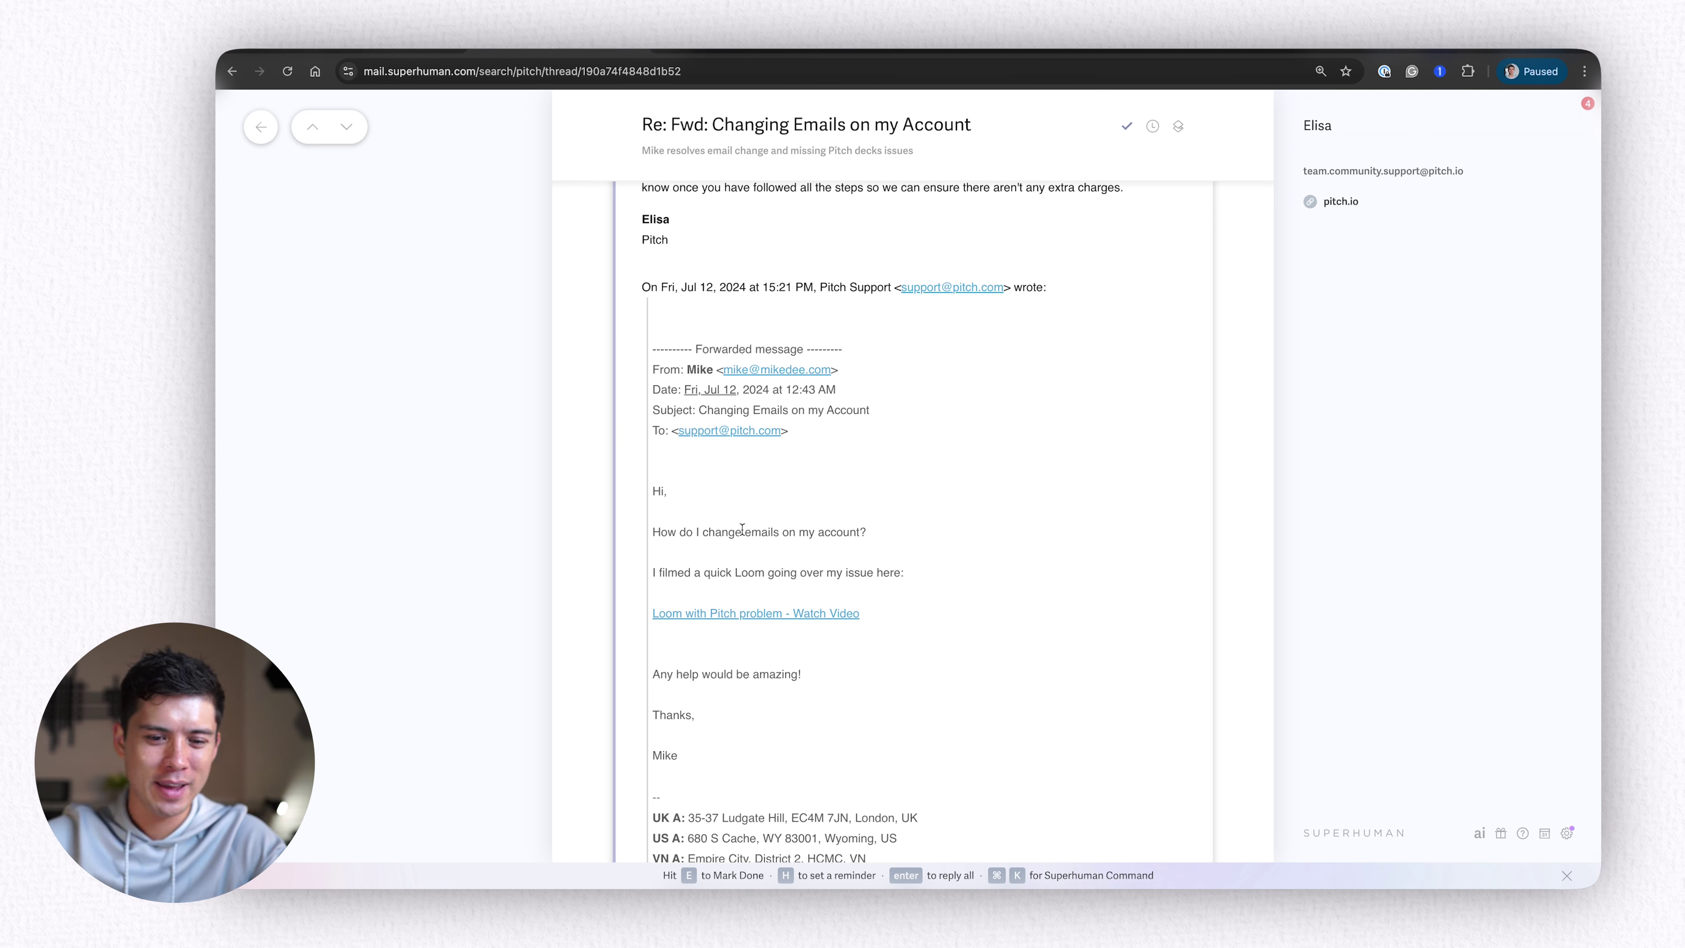
click(735, 611)
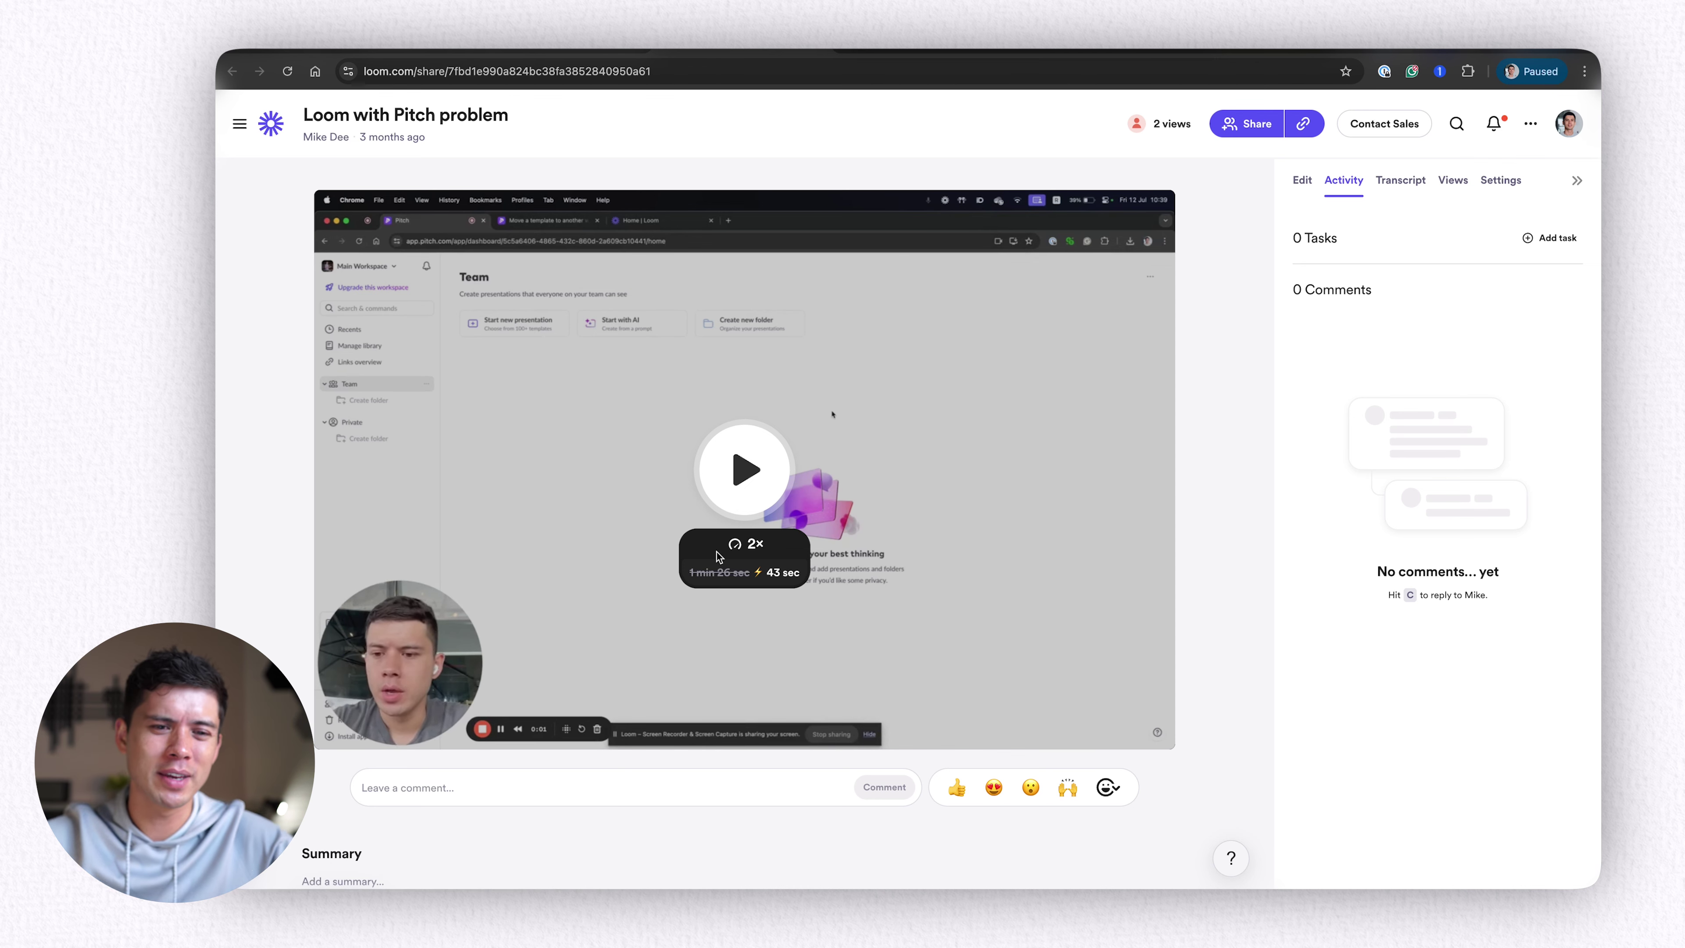
click(583, 48)
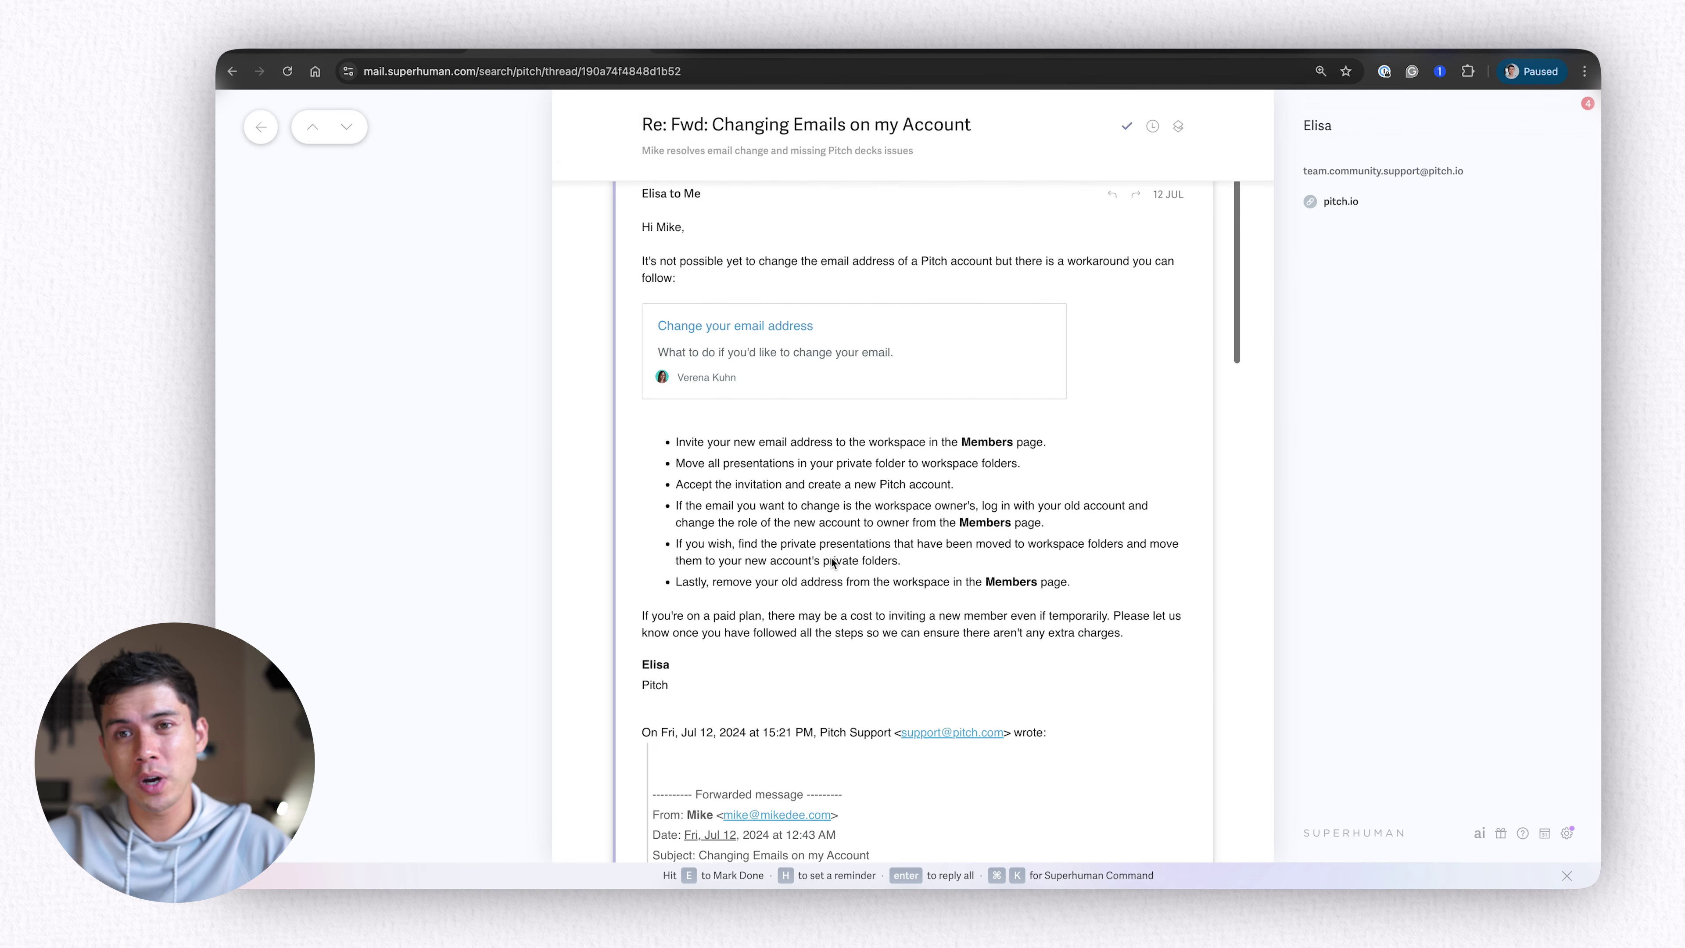
drag(732, 442, 1025, 599)
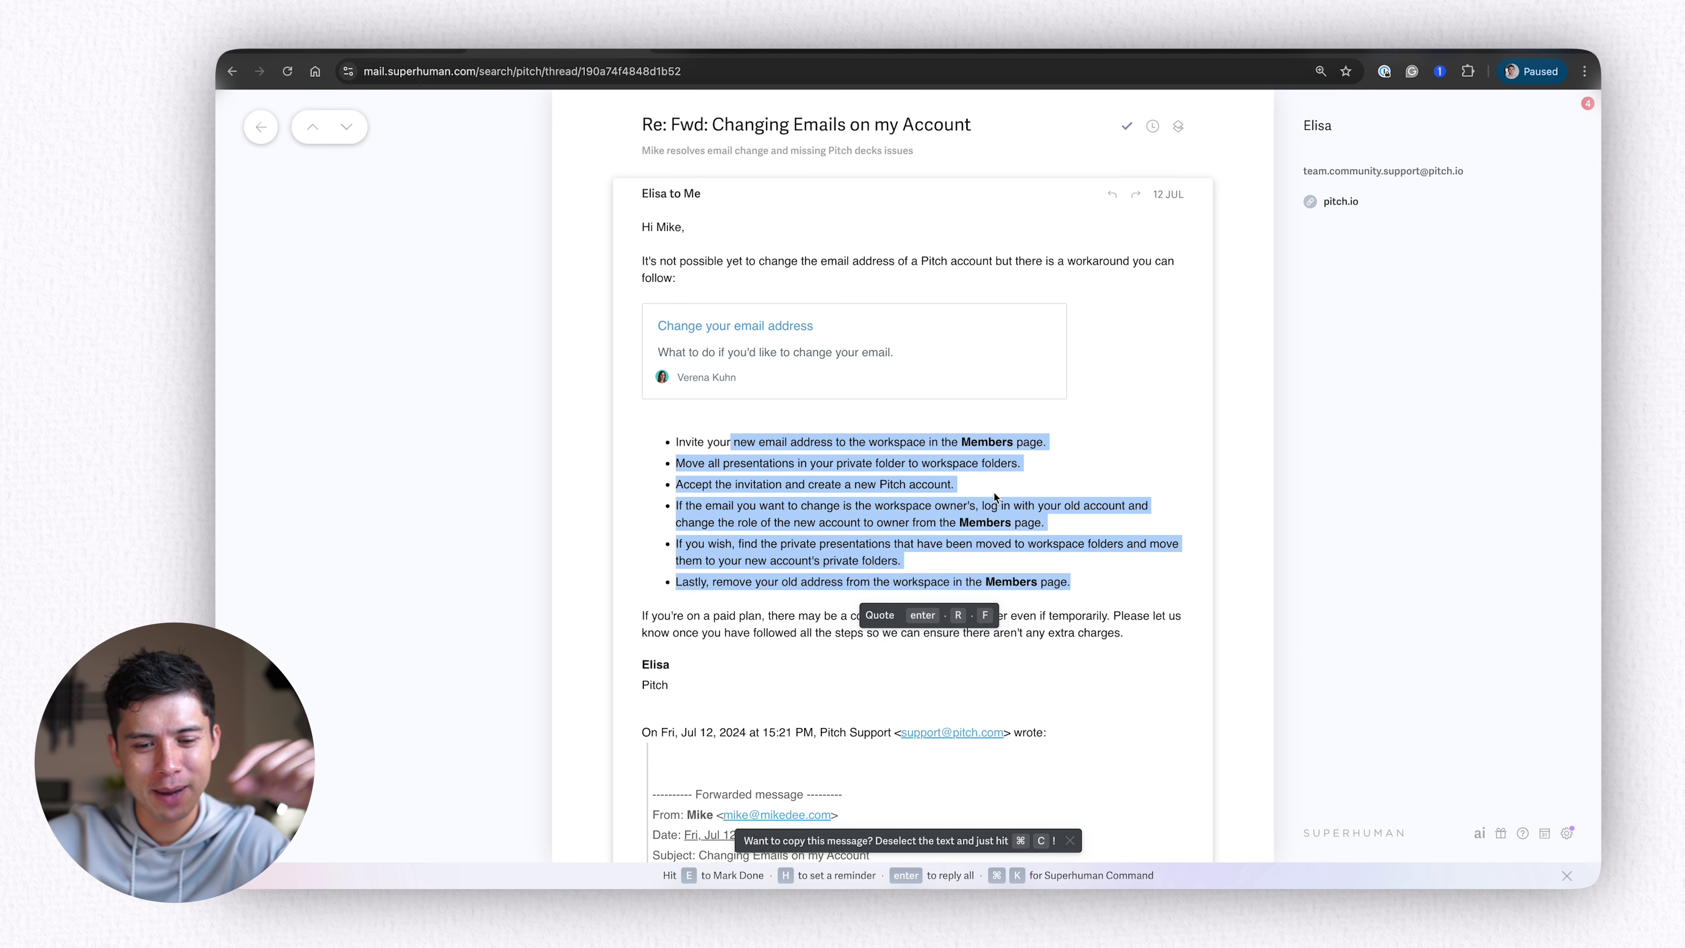
scroll(993, 495, down, 15)
drag(696, 453, 851, 458)
drag(704, 491, 684, 494)
click(704, 490)
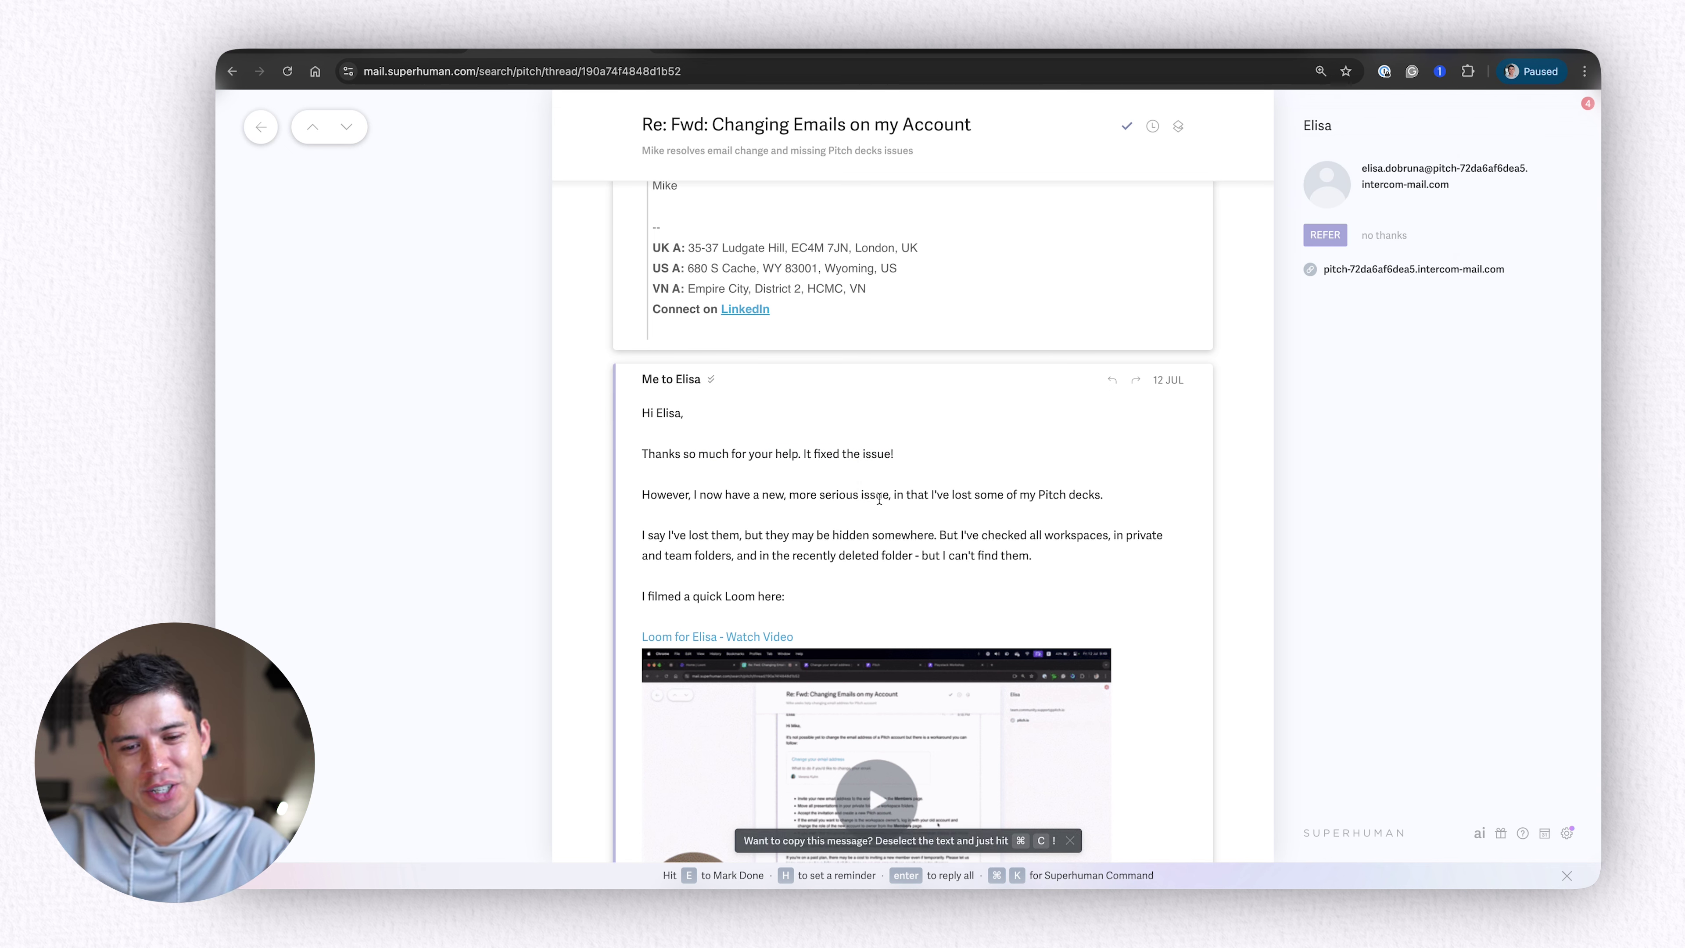
drag(894, 495, 1121, 499)
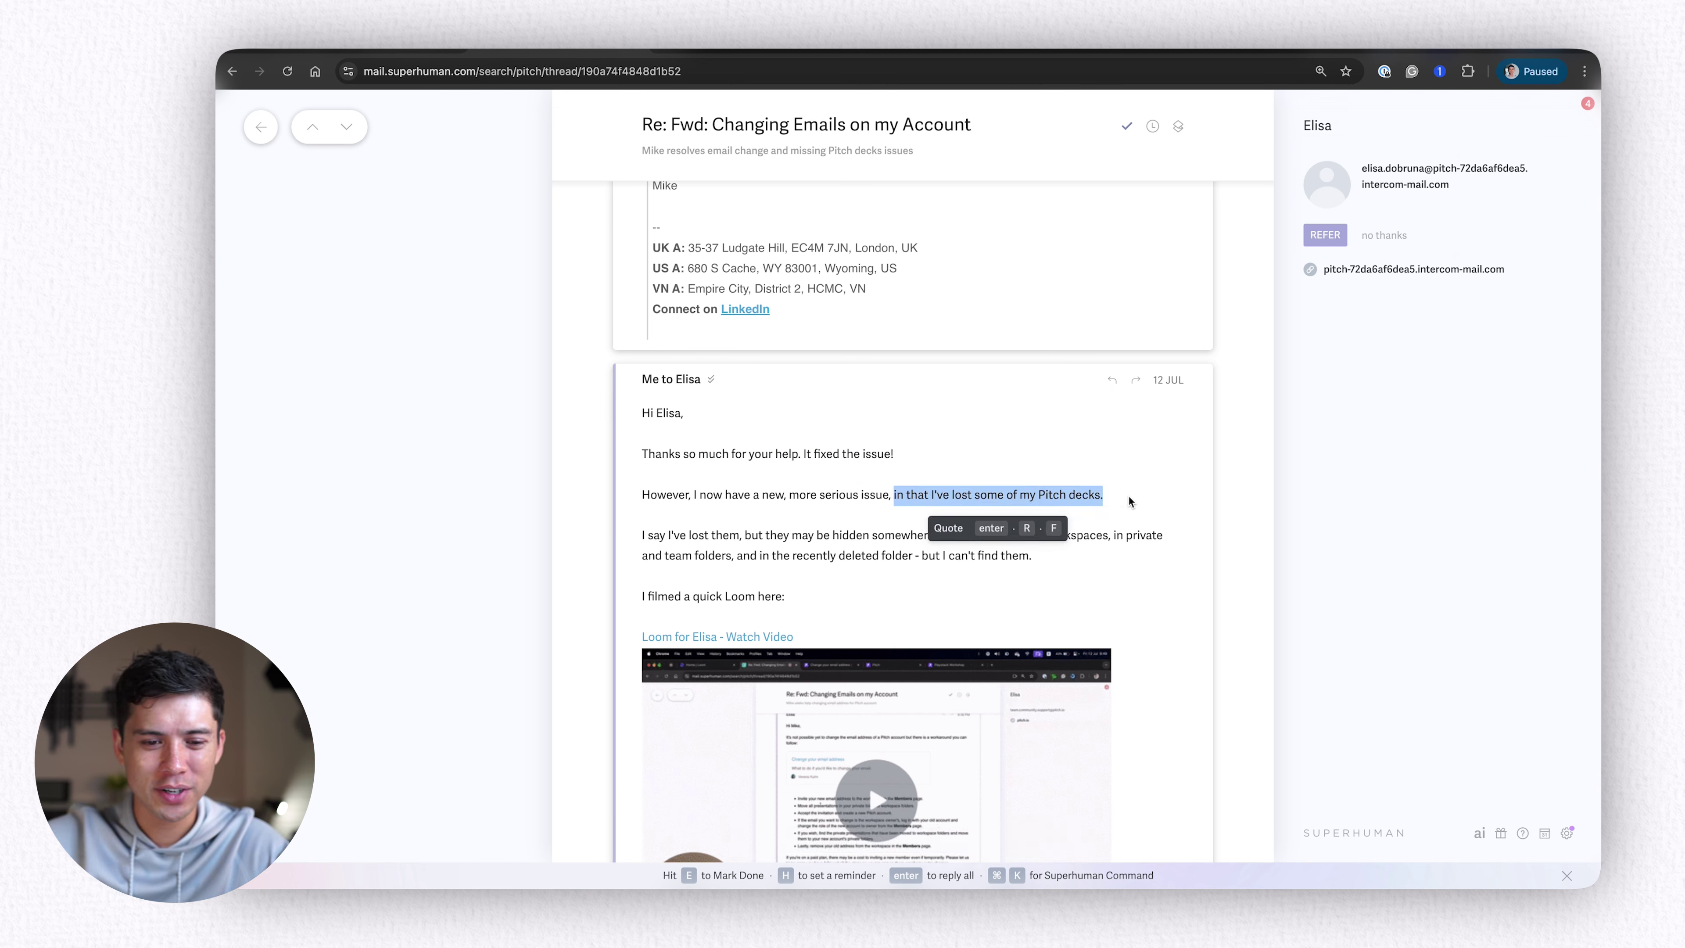
drag(722, 535, 791, 534)
click(951, 543)
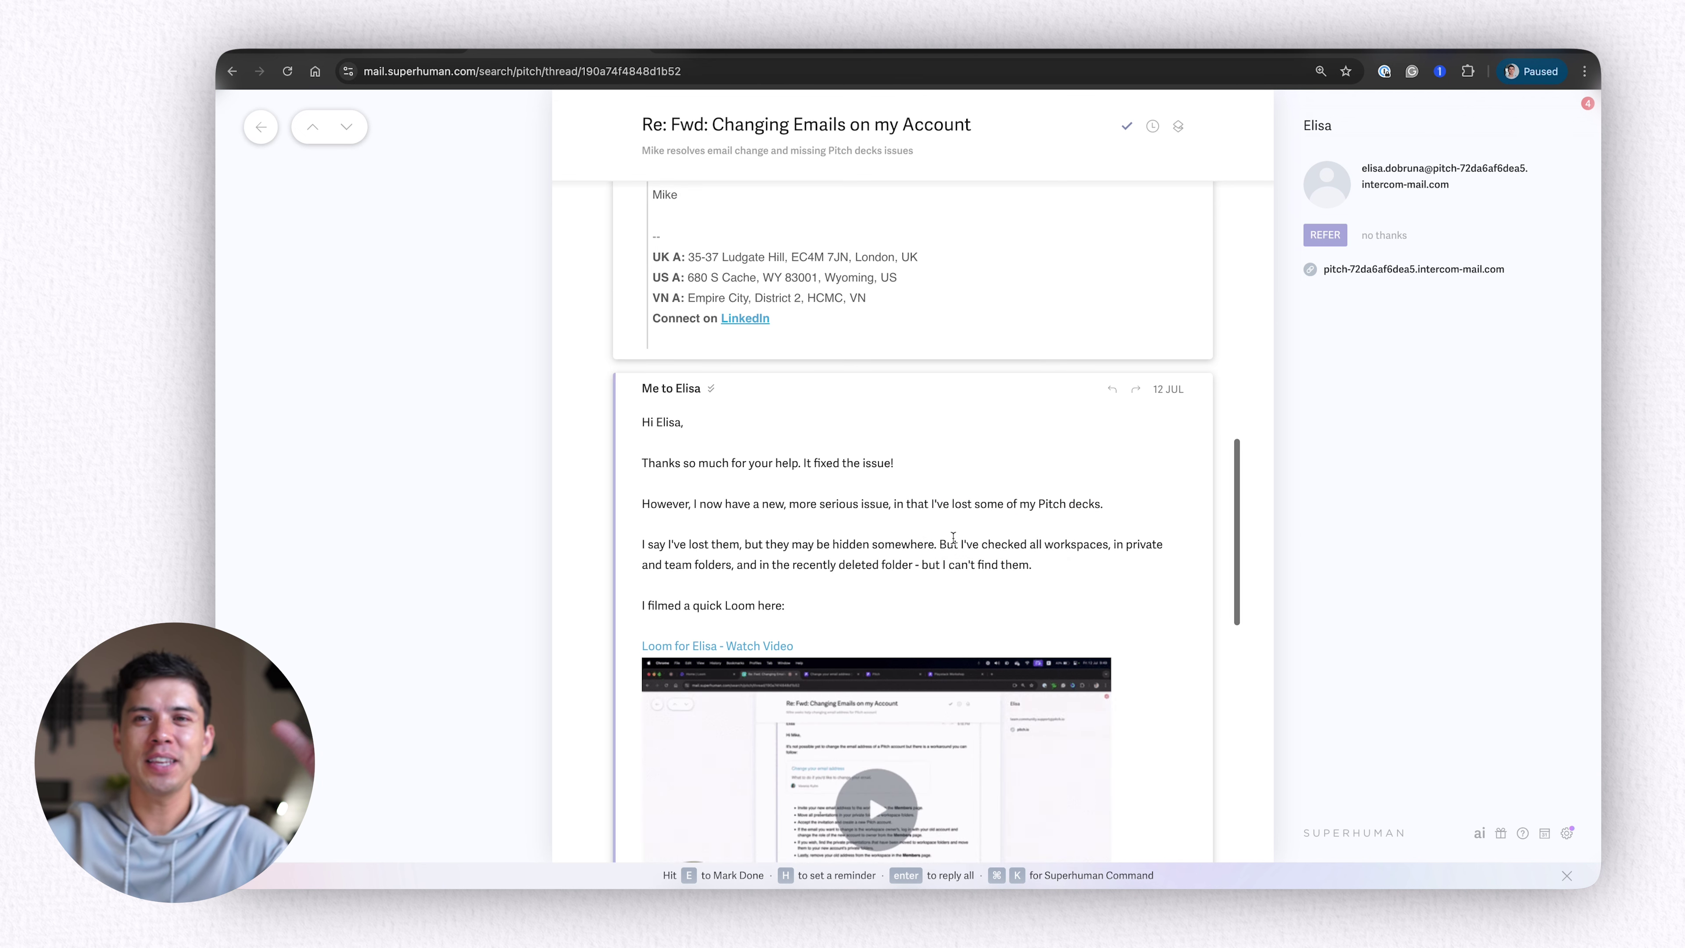
scroll(952, 543, up, 1)
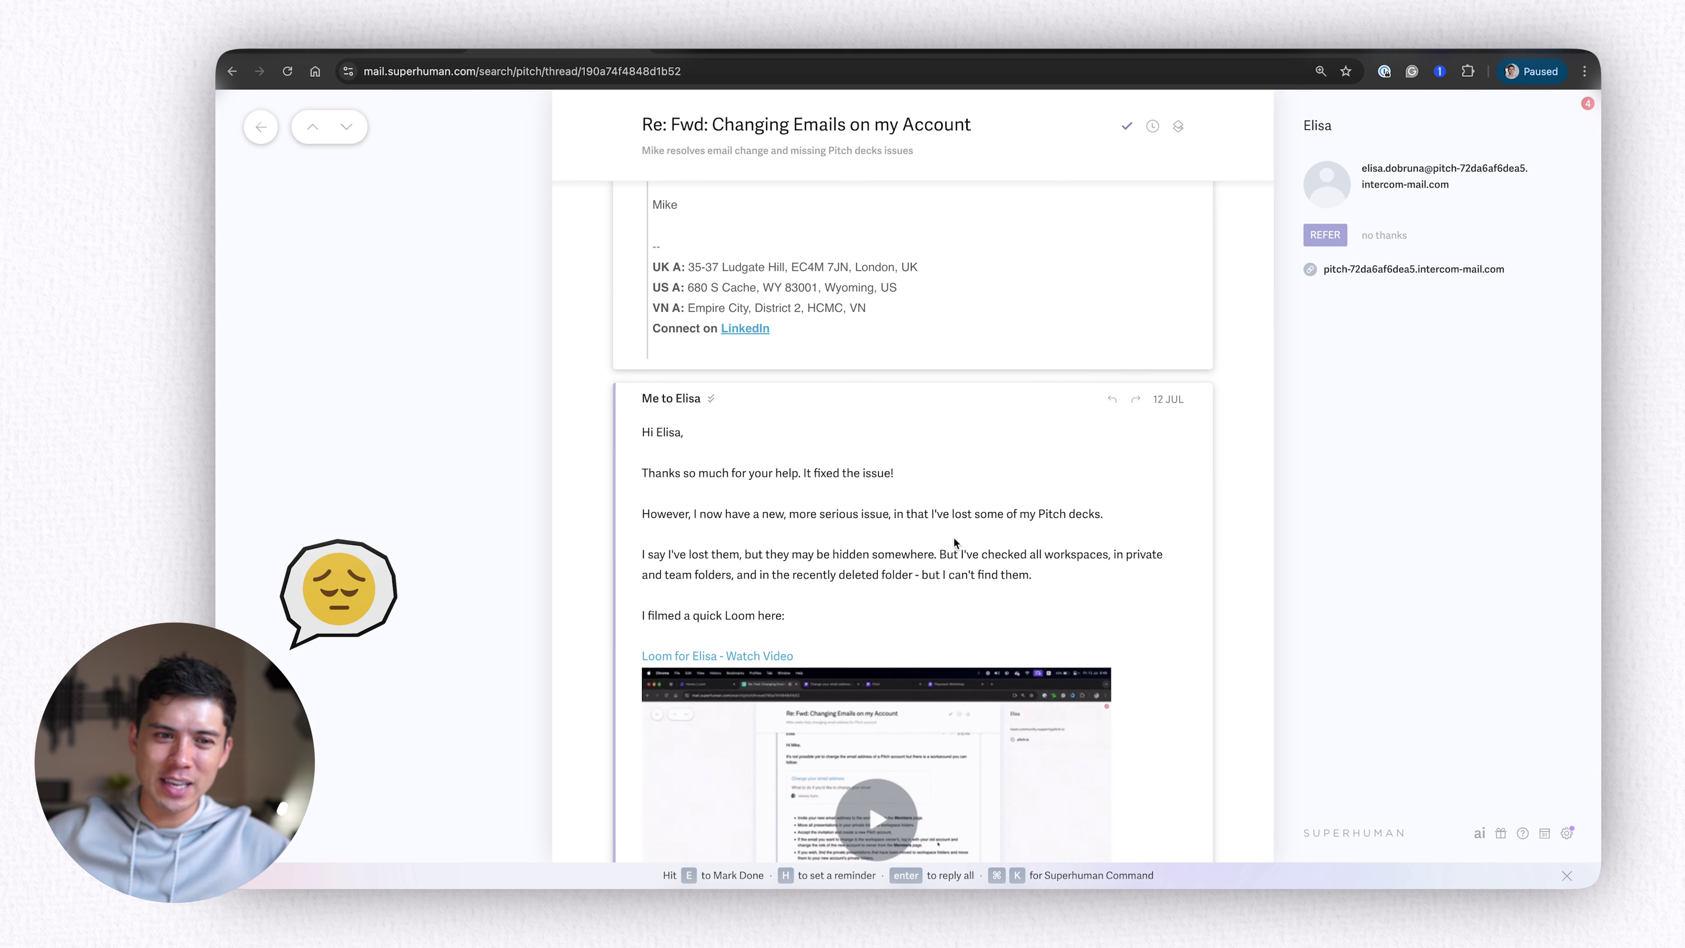
scroll(953, 538, up, 3)
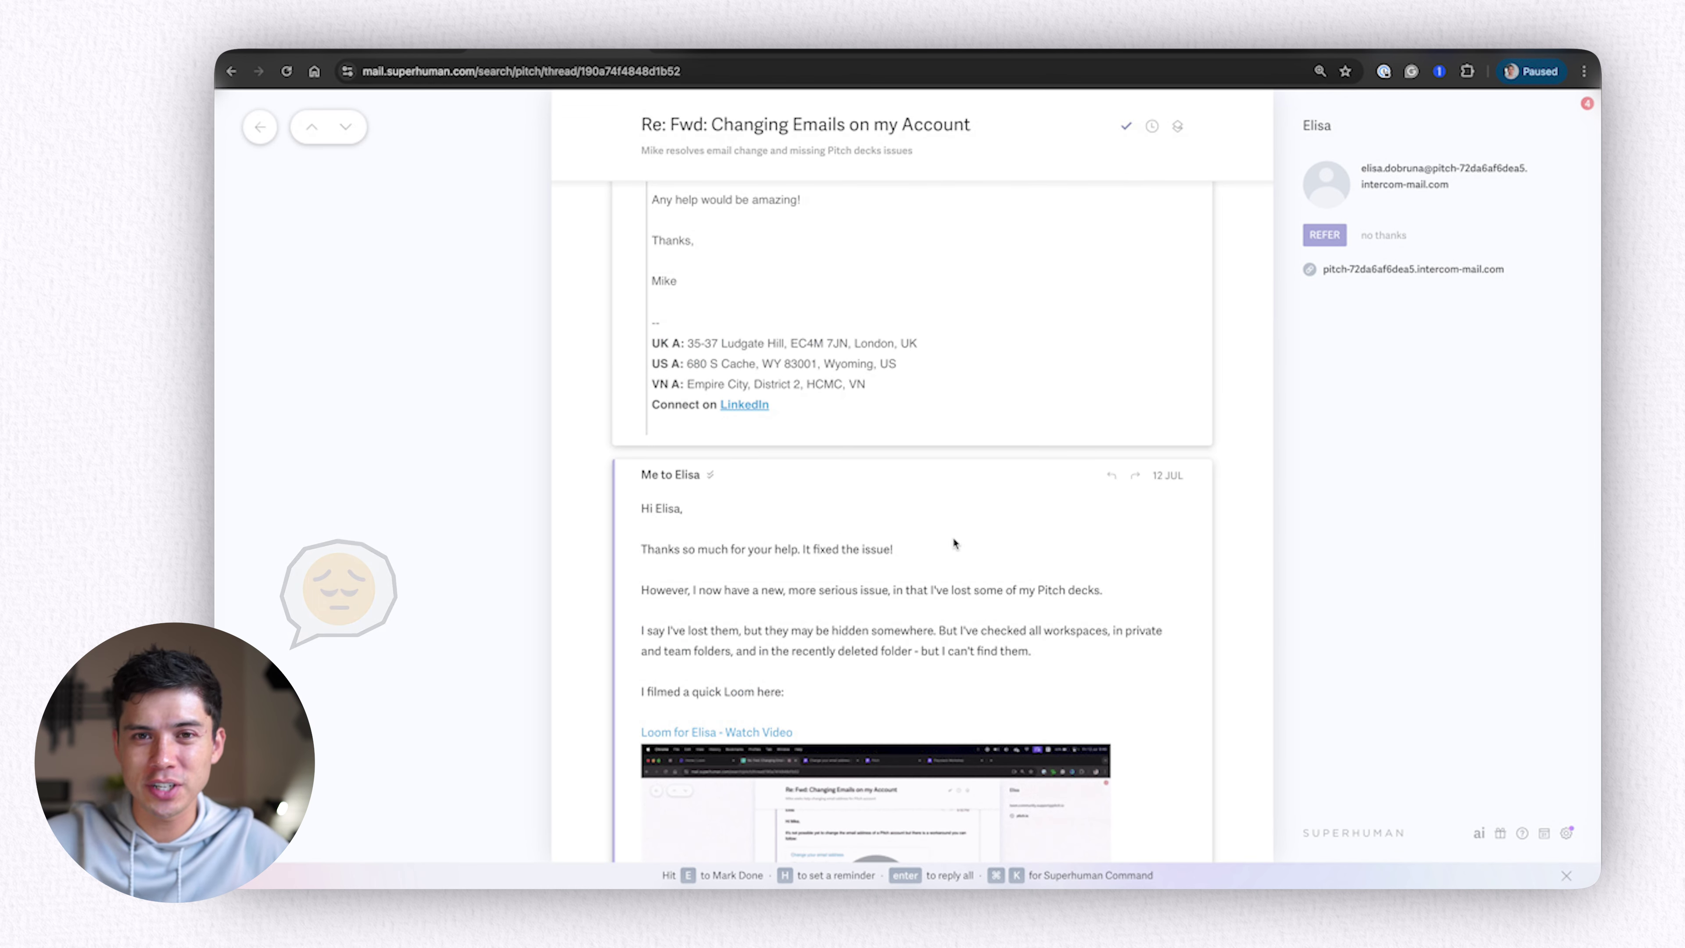